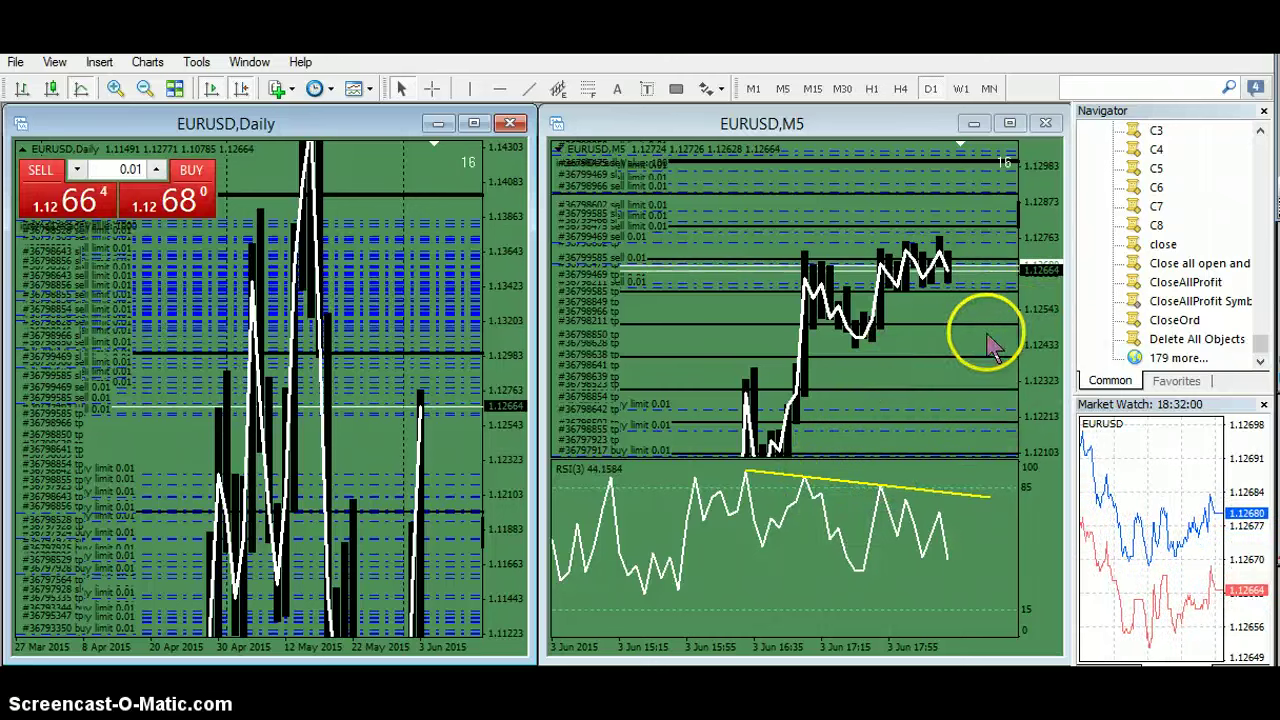
# - Draw a rising trendline on the EURUSD M5 price chart joining the peak near 16:35 to the next higher peak
pyautogui.moveTo(943, 350); pyautogui.dragTo(890, 338)
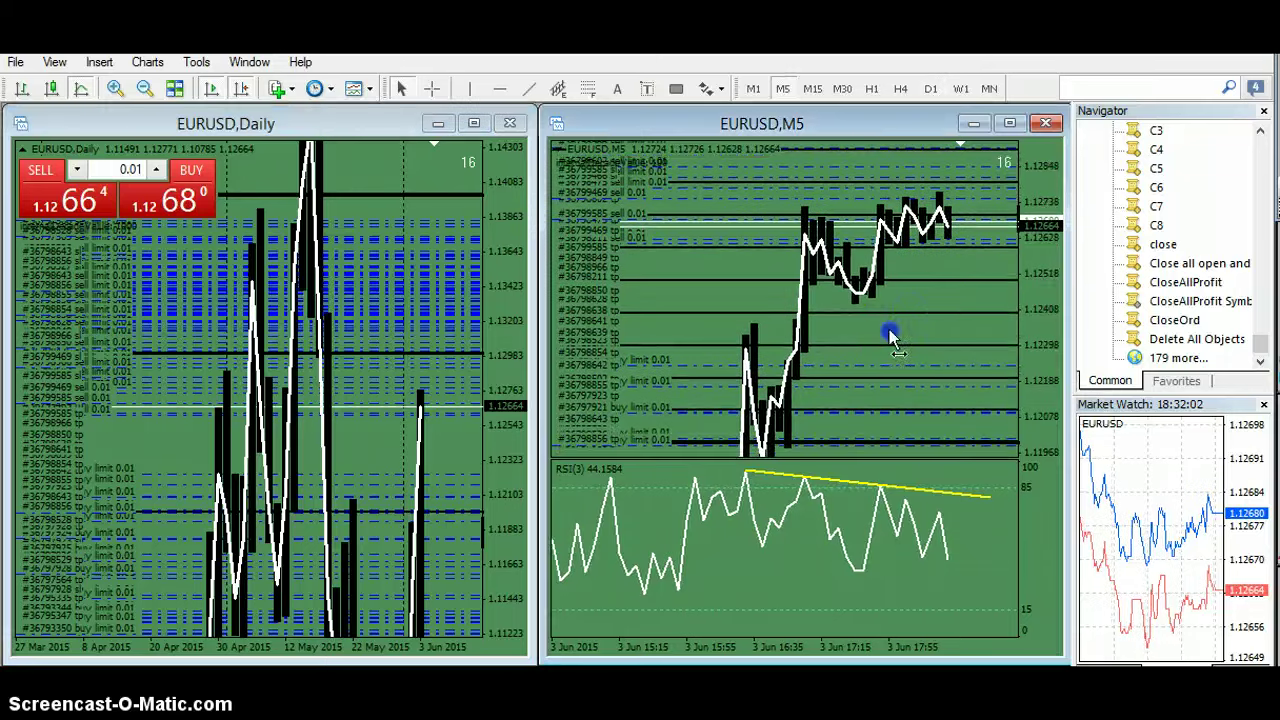
pyautogui.moveTo(860, 288); pyautogui.dragTo(750, 240)
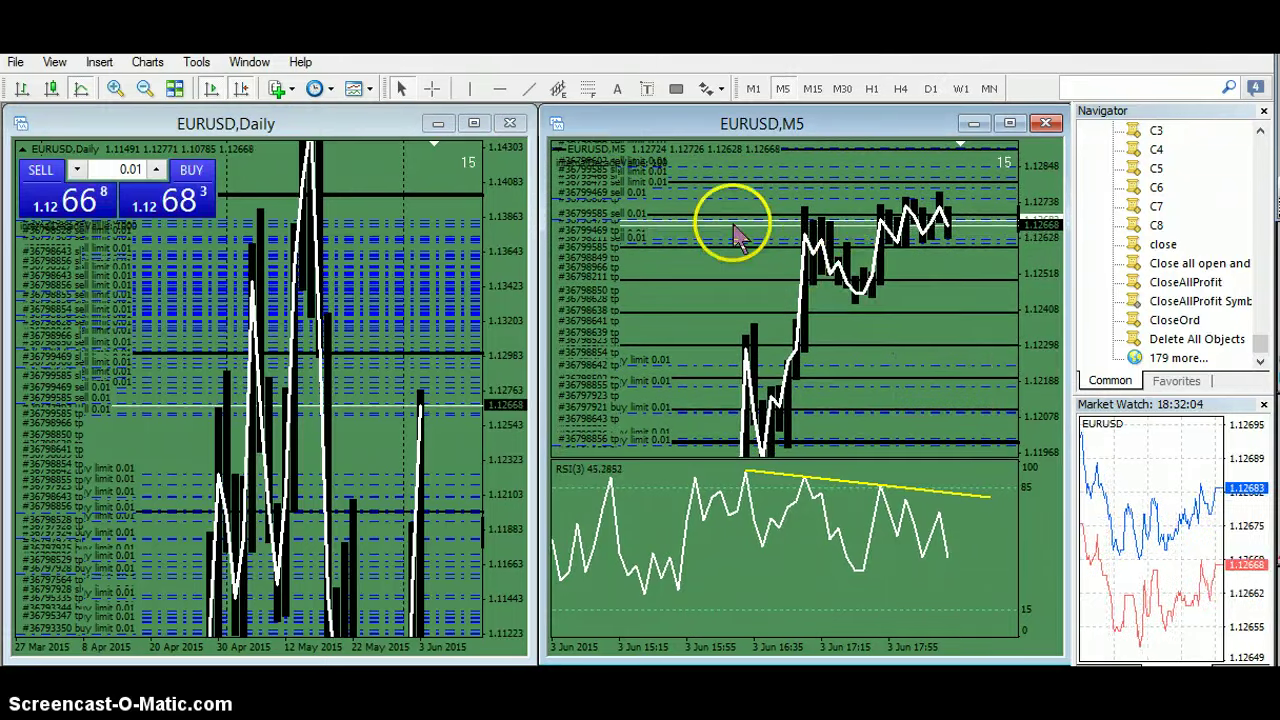
pyautogui.click(529, 88)
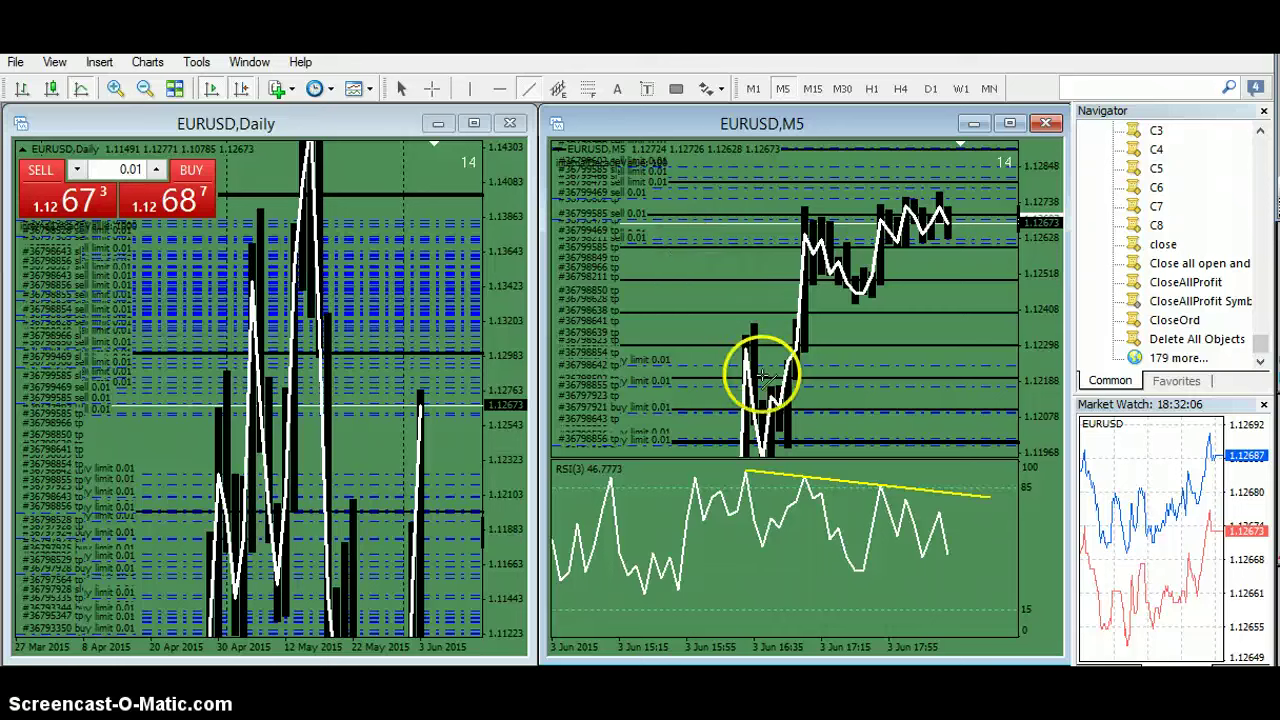
pyautogui.moveTo(747, 351); pyautogui.dragTo(805, 235)
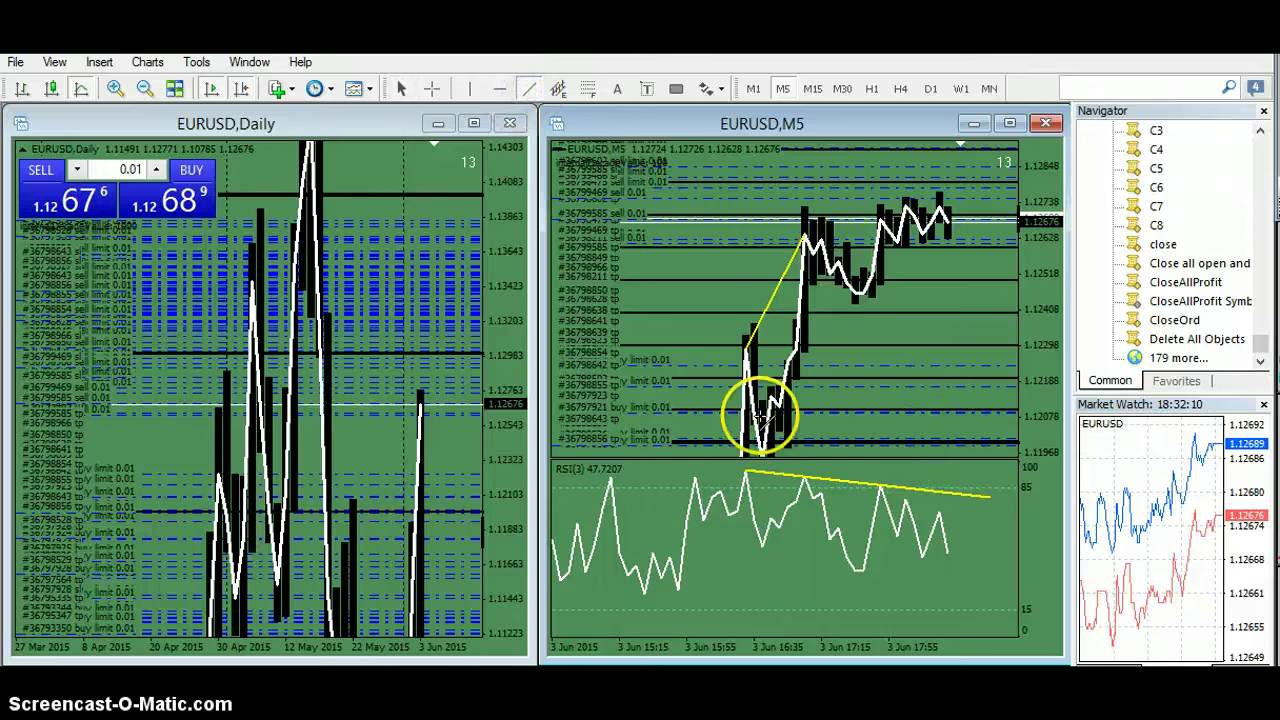
# - Draw a falling trendline under two RSI lows and add a horizontal line at RSI level 48.8095 on the M5 chart
pyautogui.moveTo(757, 548); pyautogui.dragTo(865, 571)
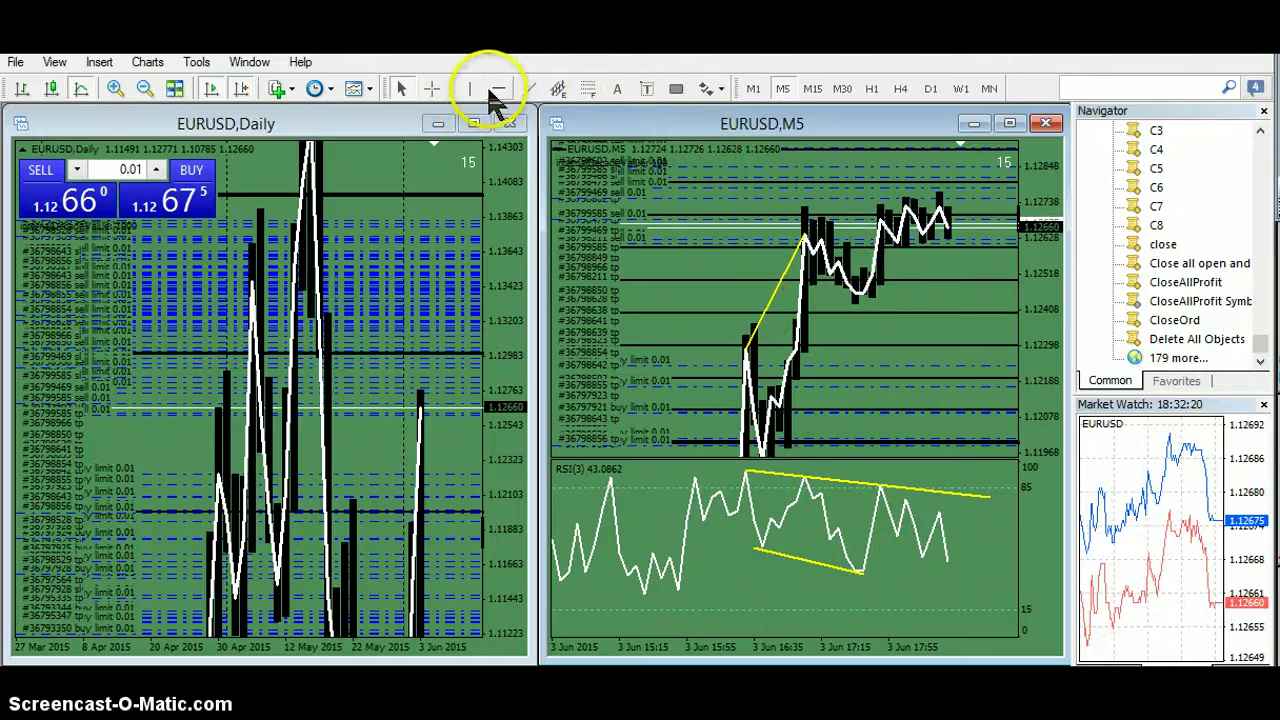
pyautogui.click(752, 550)
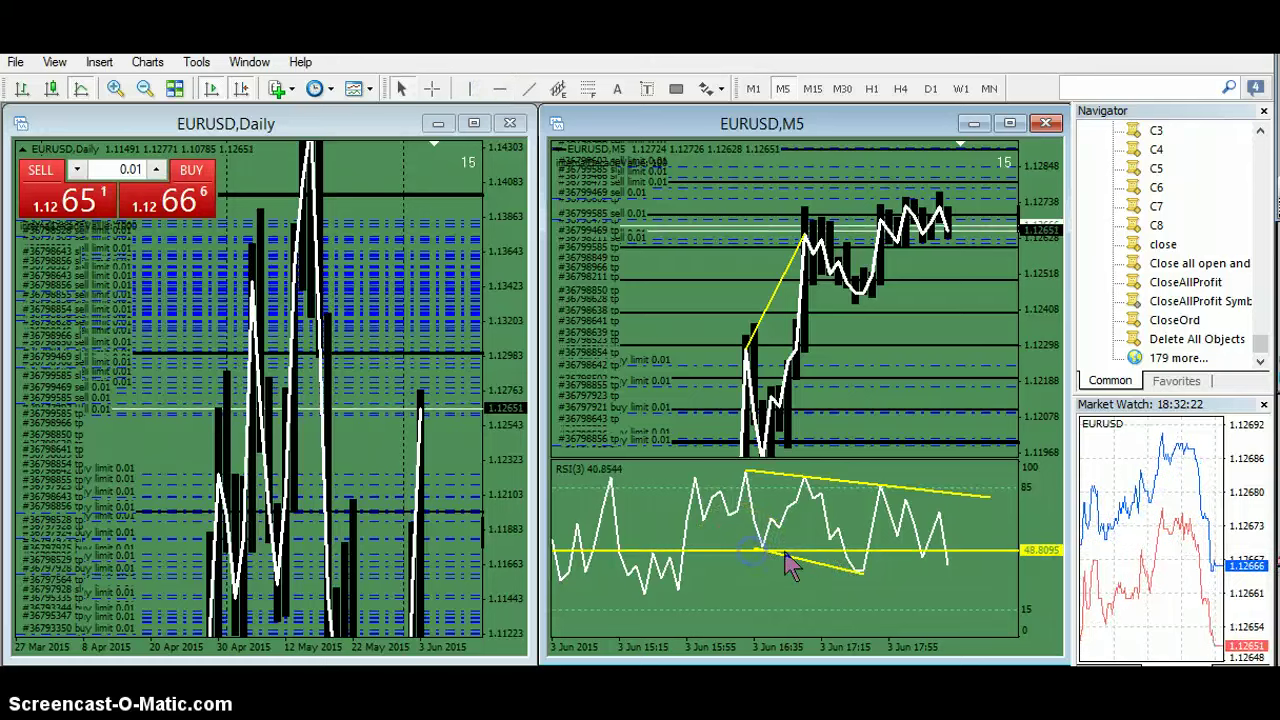
pyautogui.moveTo(855, 572); pyautogui.dragTo(862, 573)
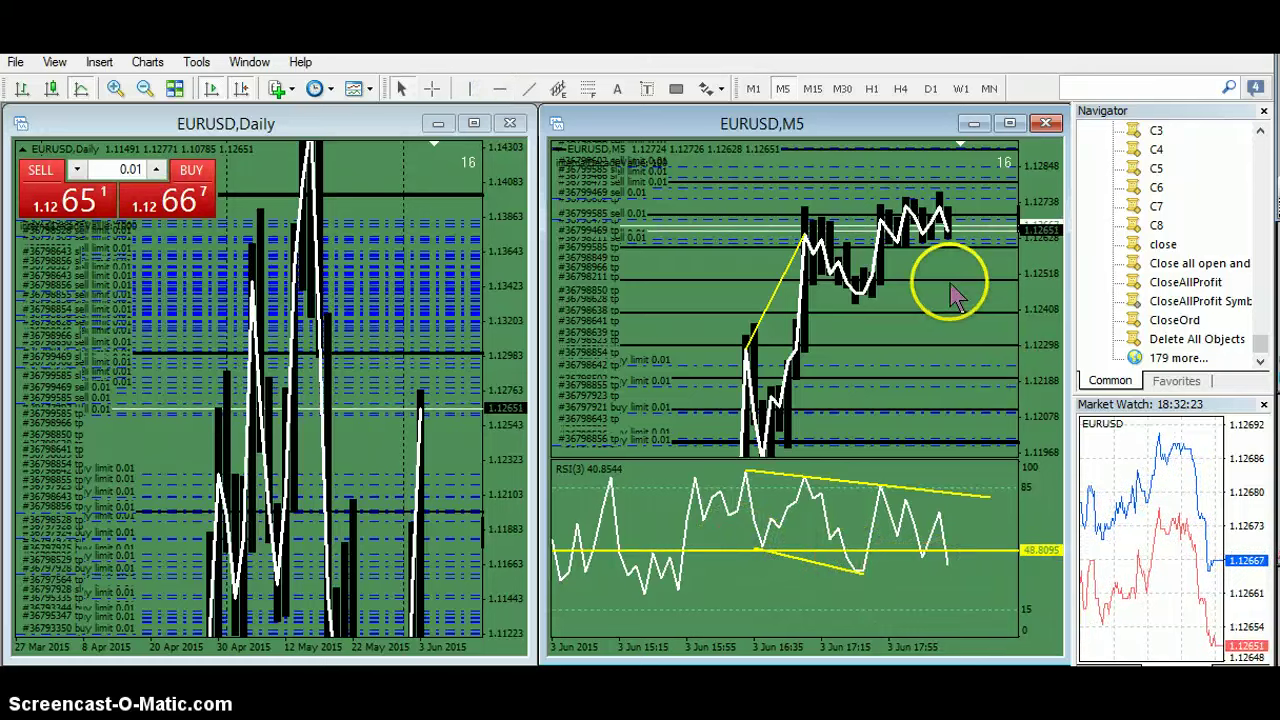
# - Draw a short trendline across the two most recent price peaks on the M5 chart
pyautogui.moveTo(962, 290); pyautogui.dragTo(946, 312)
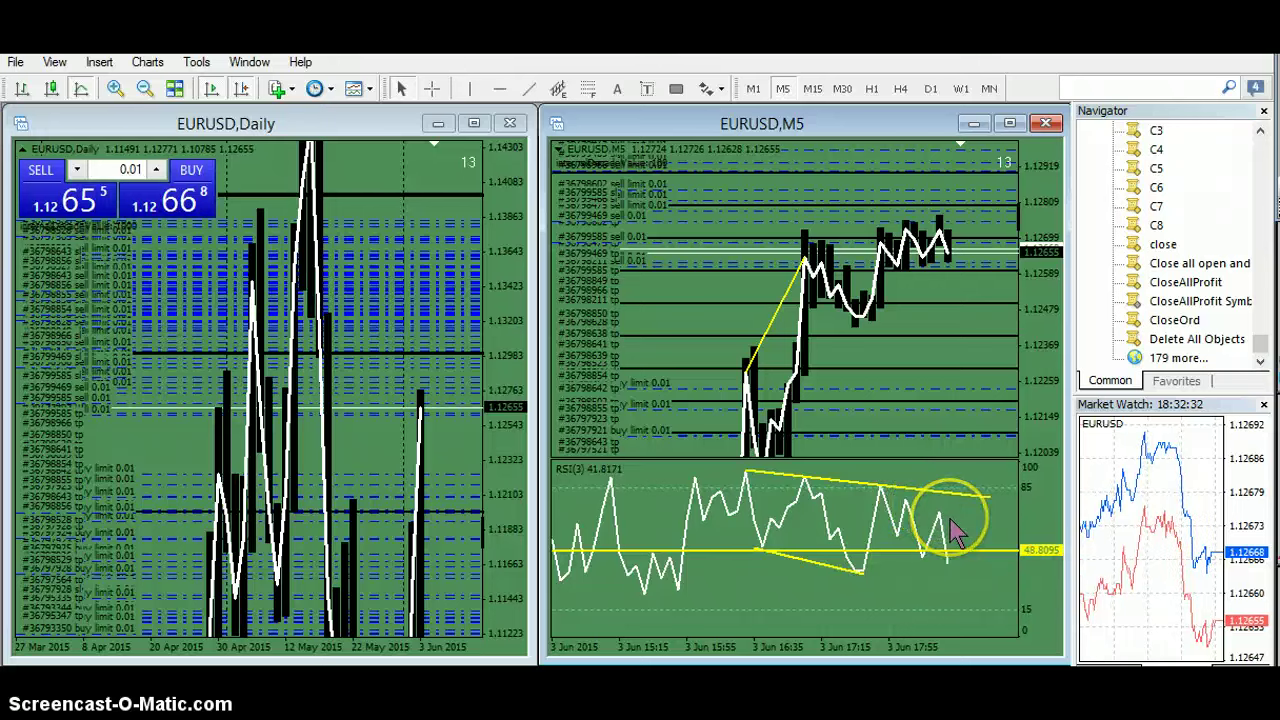
pyautogui.click(533, 90)
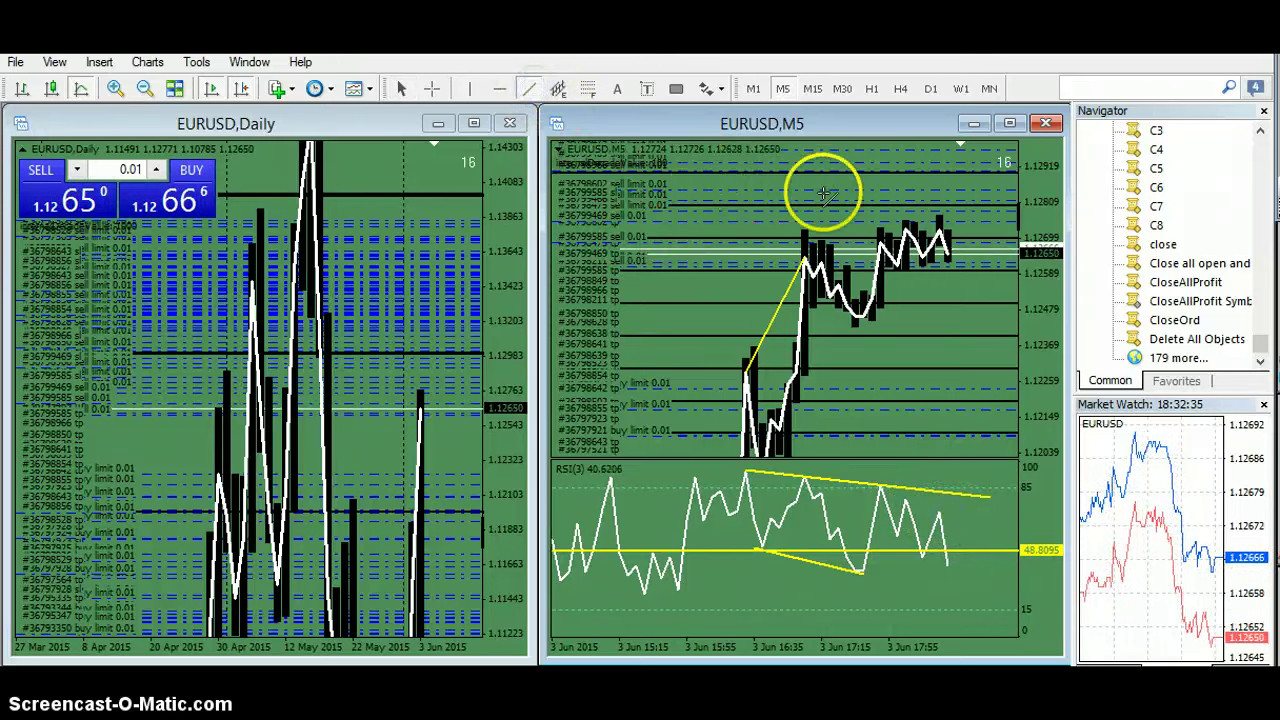
pyautogui.click(891, 226)
pyautogui.moveTo(905, 226); pyautogui.dragTo(950, 223)
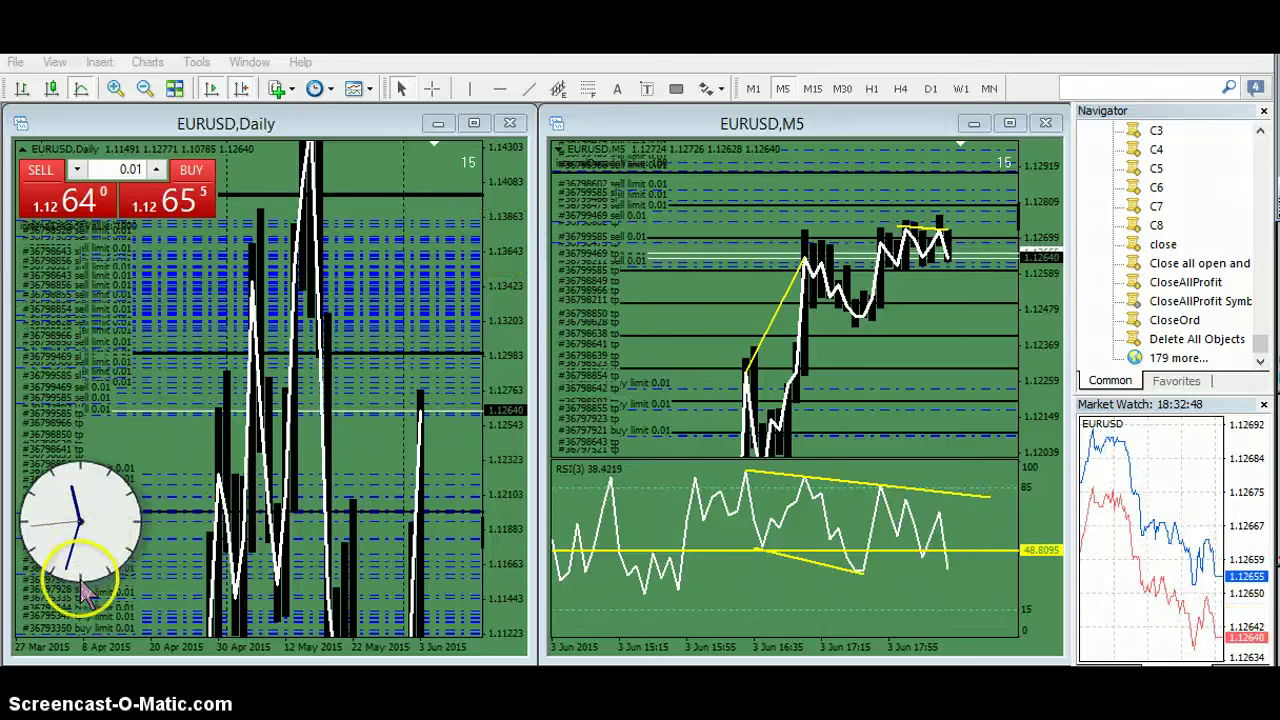
# - Switch the EURUSD Daily chart to the M30 timeframe and rescale its price axis to show the full latest rally
pyautogui.moveTo(496, 431); pyautogui.dragTo(504, 278)
pyautogui.moveTo(441, 339); pyautogui.dragTo(449, 319)
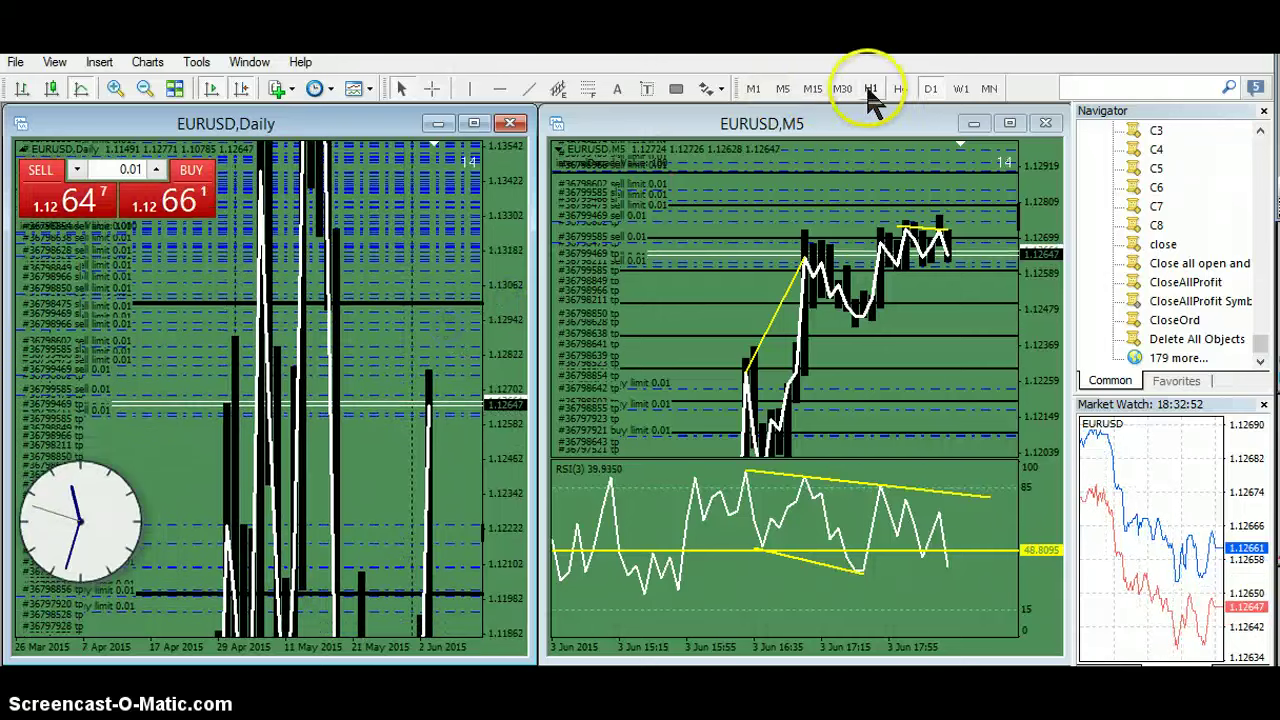
pyautogui.click(843, 90)
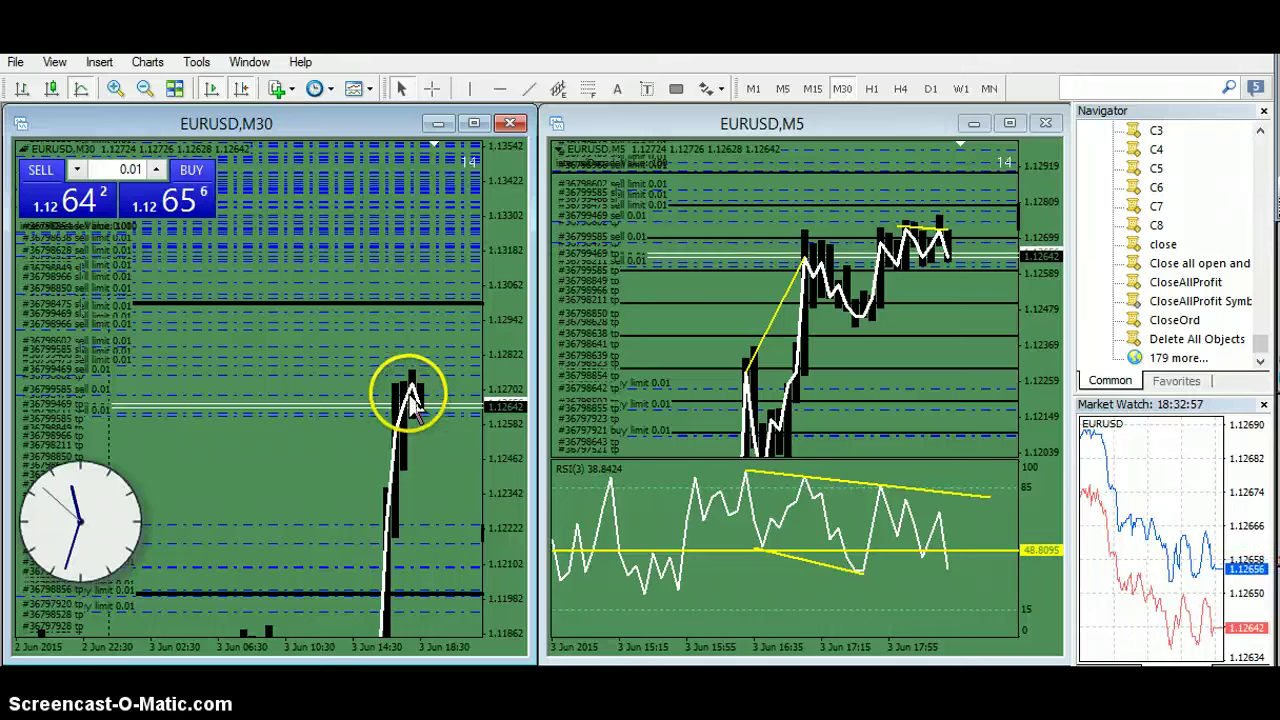
pyautogui.moveTo(434, 441); pyautogui.dragTo(434, 382)
pyautogui.moveTo(508, 396); pyautogui.dragTo(514, 462)
pyautogui.moveTo(442, 446); pyautogui.dragTo(397, 338)
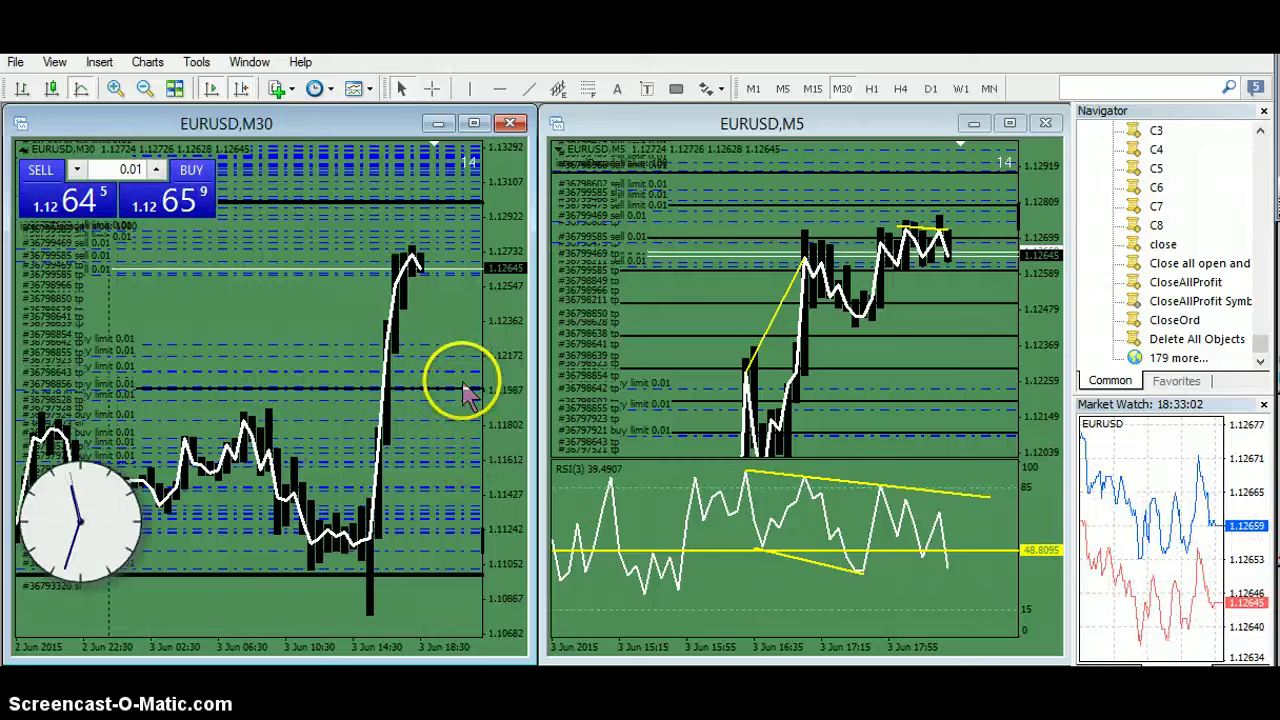
pyautogui.moveTo(414, 586); pyautogui.dragTo(390, 490)
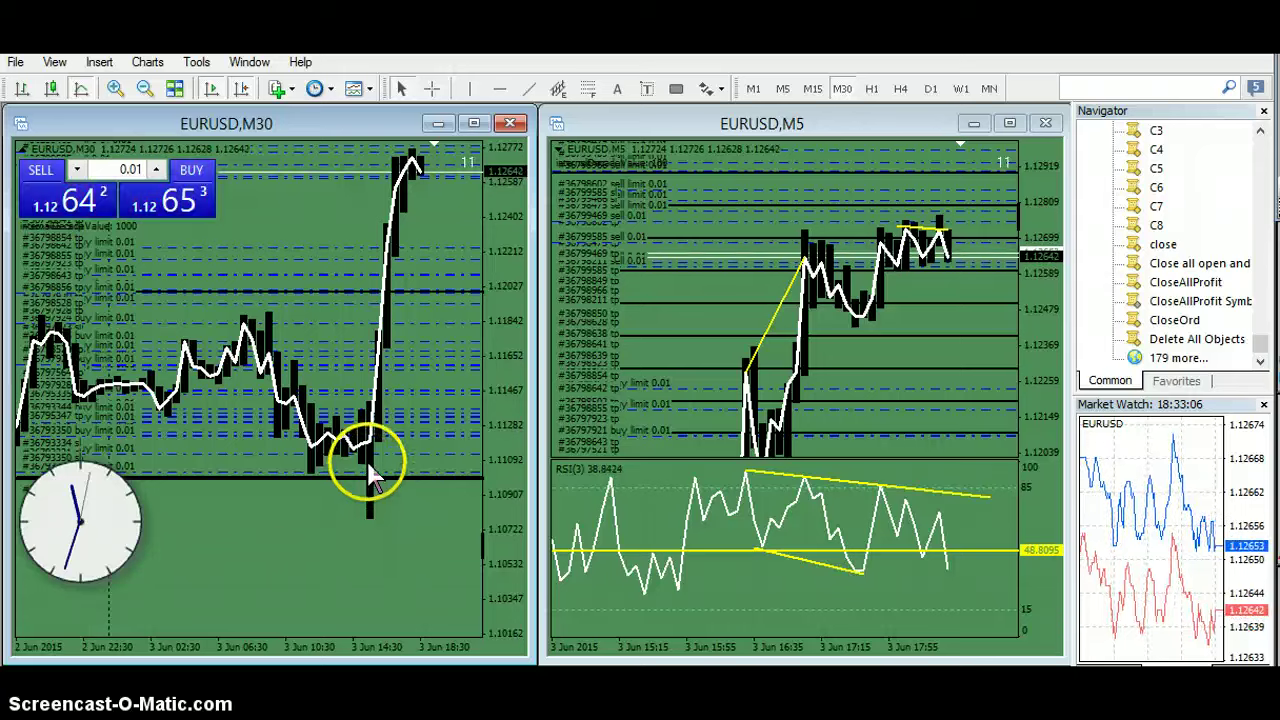
pyautogui.moveTo(424, 552); pyautogui.dragTo(385, 598)
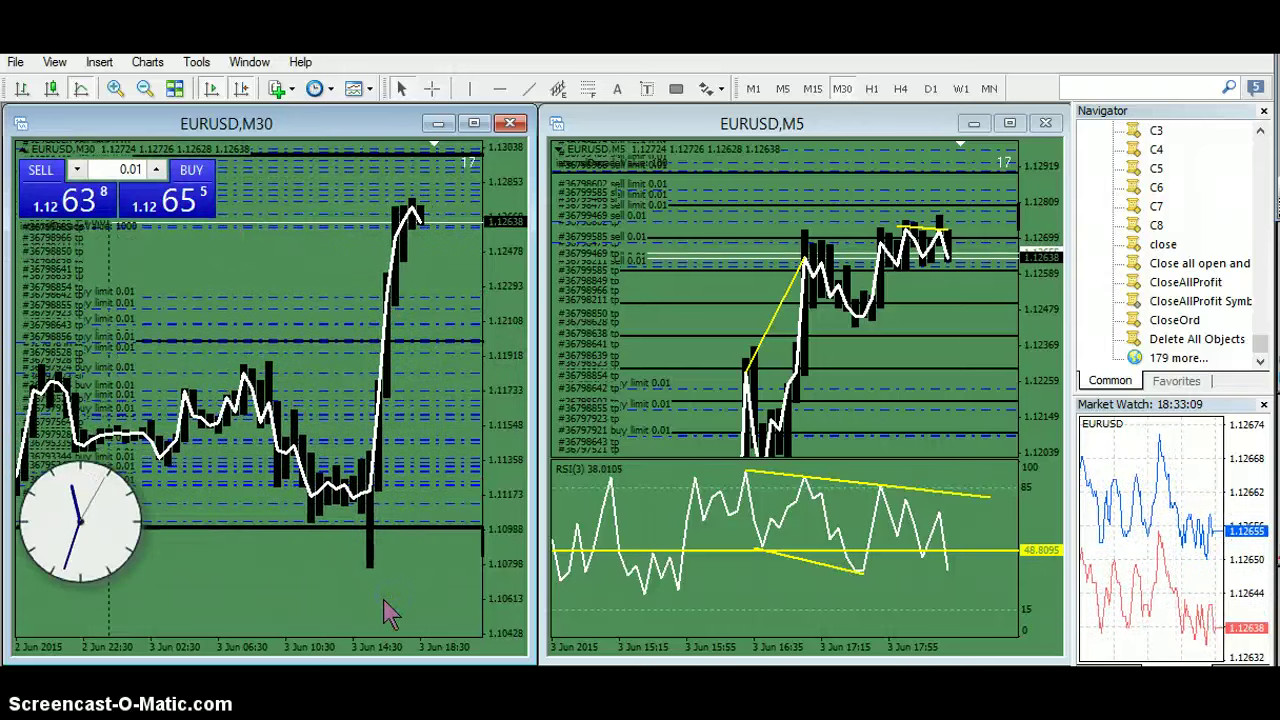
pyautogui.click(918, 322)
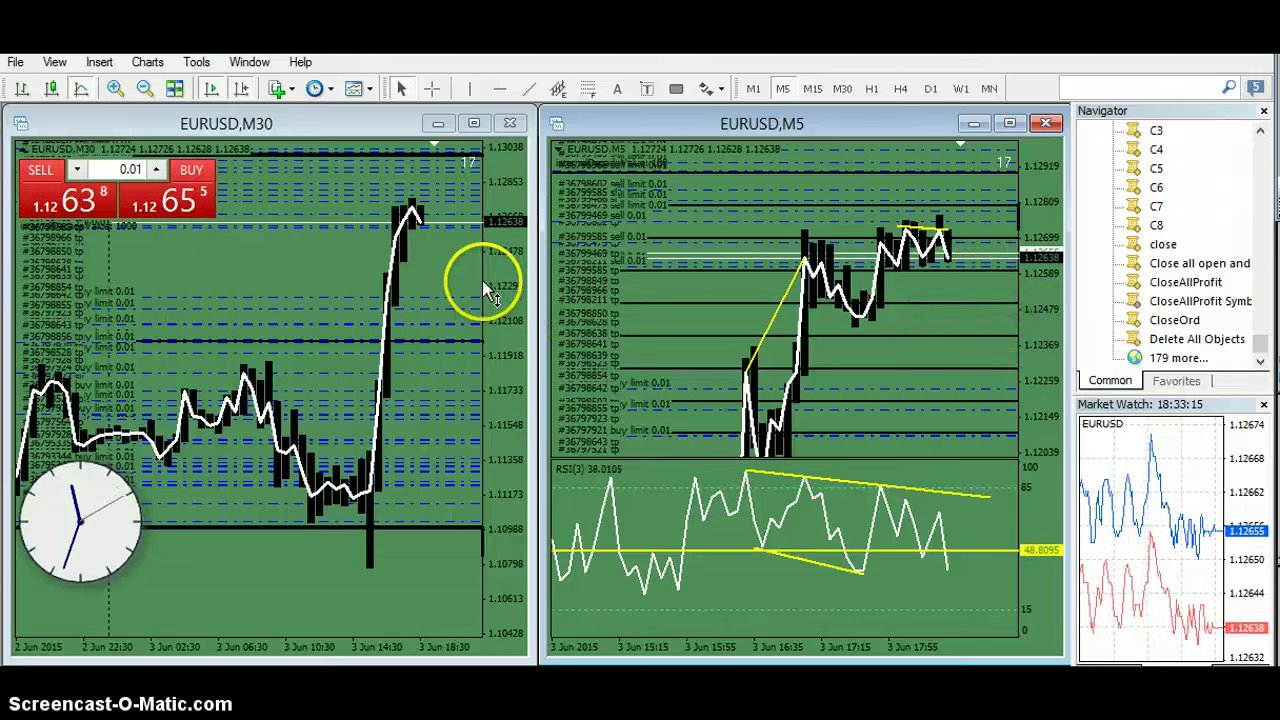
pyautogui.moveTo(485, 283); pyautogui.dragTo(517, 312)
# - Draw a steep falling trendline in the M5 RSI pane through its recent low, extending past the latest value
pyautogui.click(918, 573)
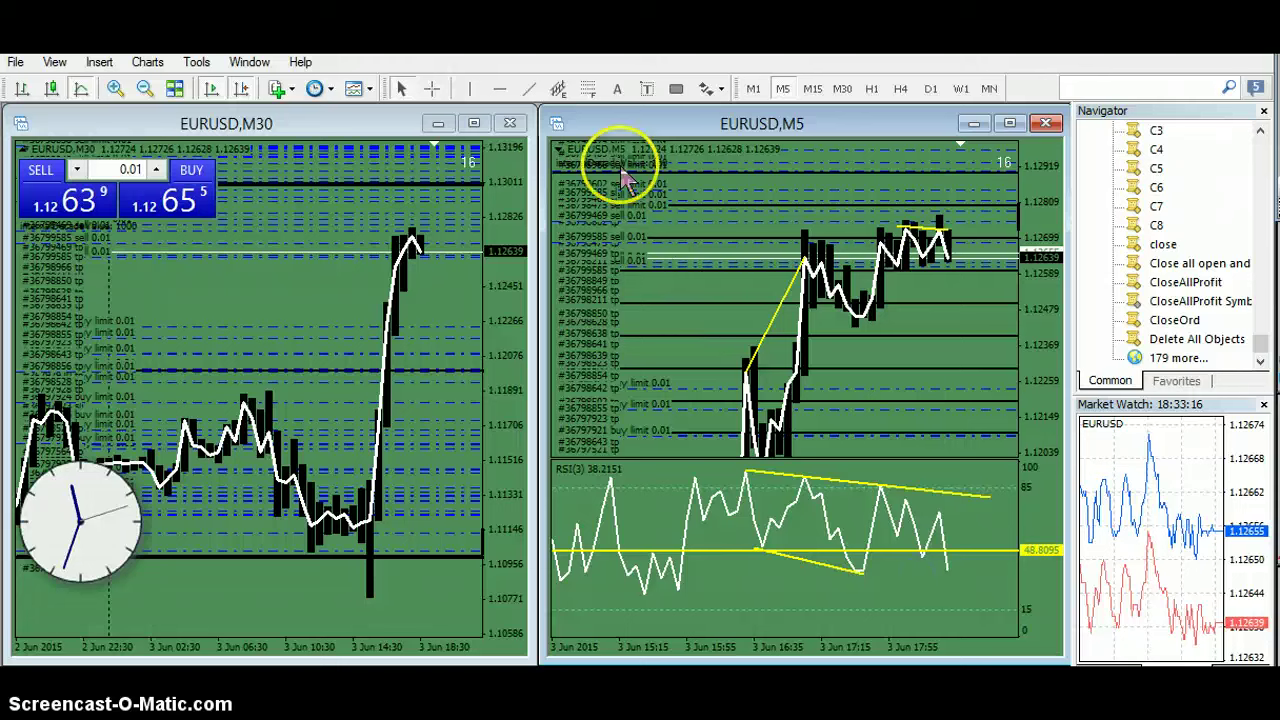
pyautogui.click(529, 88)
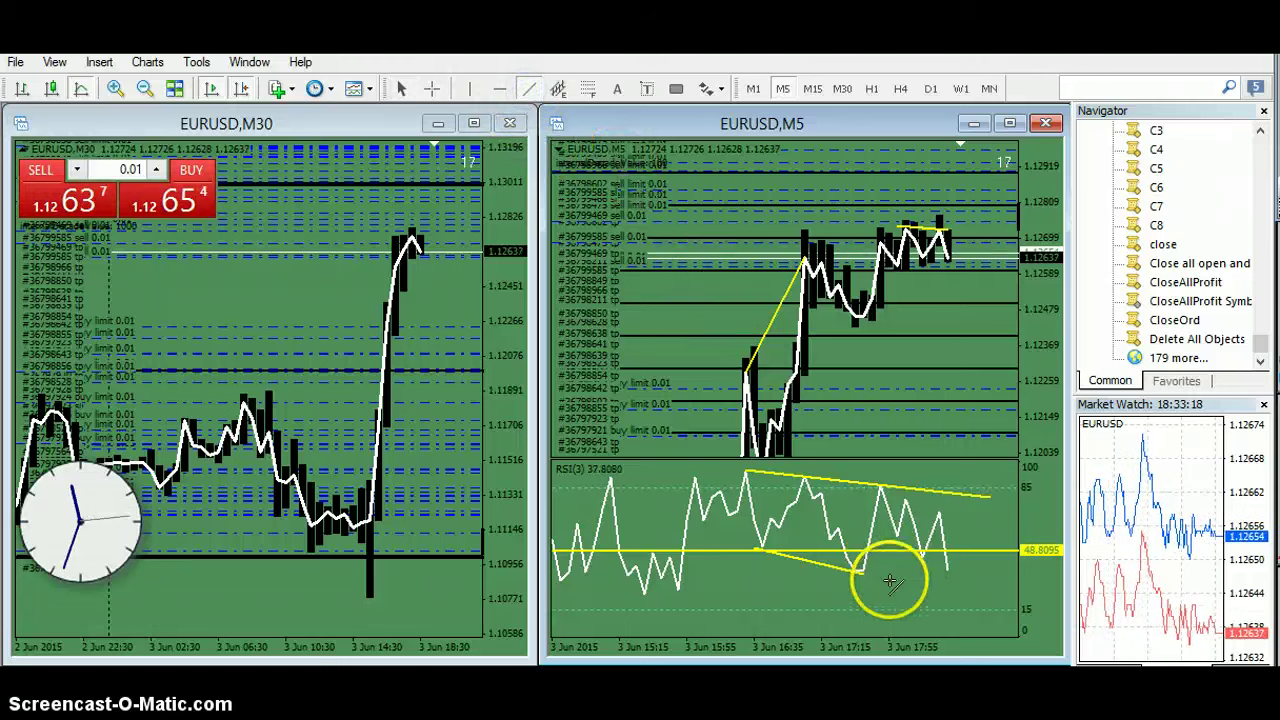
pyautogui.moveTo(889, 535); pyautogui.dragTo(972, 597)
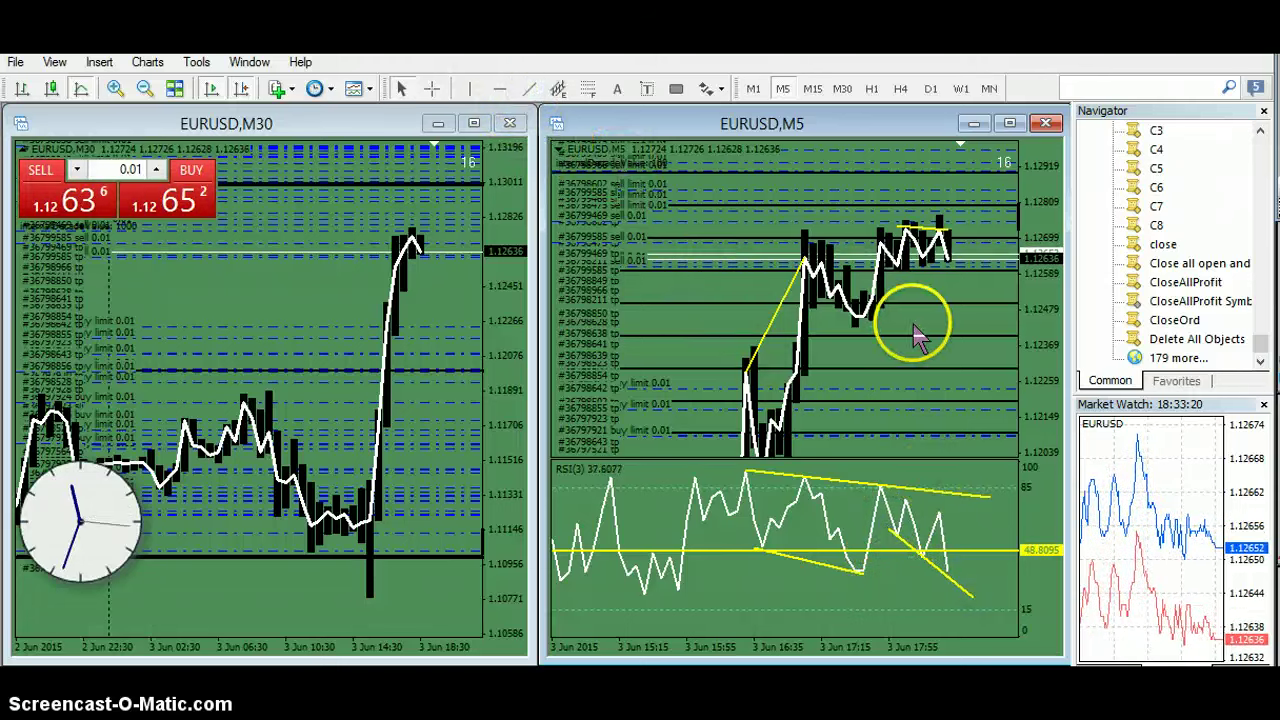
# - Examine the recent M5 price peaks and lows and compare them with the RSI lines
pyautogui.moveTo(1037, 324); pyautogui.dragTo(942, 298)
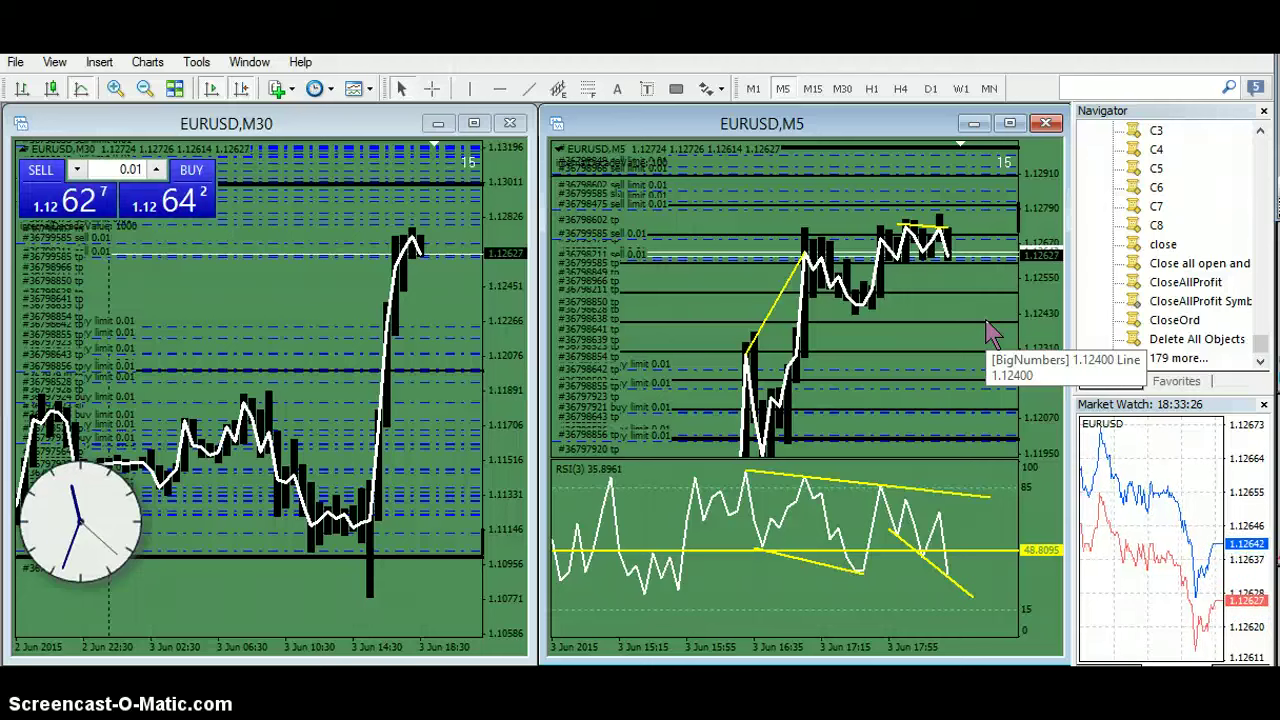
pyautogui.click(986, 321)
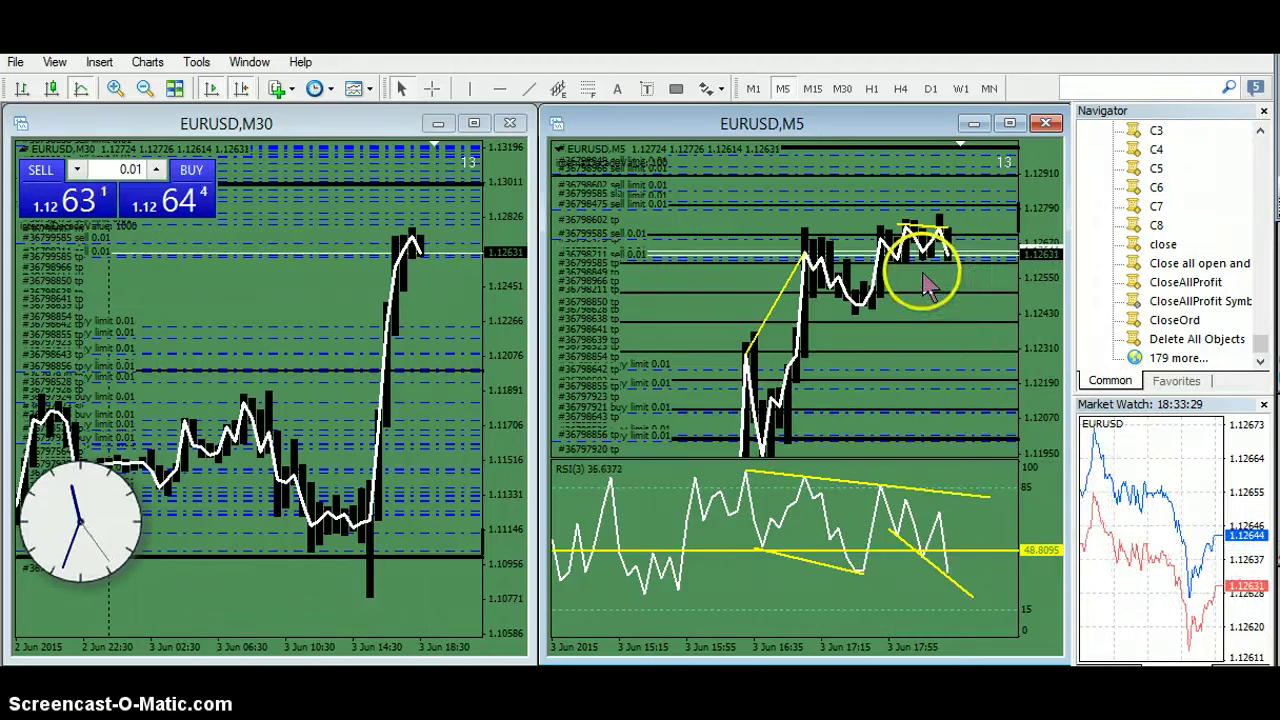
pyautogui.moveTo(952, 320); pyautogui.dragTo(905, 362)
pyautogui.click(758, 137)
pyautogui.moveTo(1030, 328); pyautogui.dragTo(1040, 366)
pyautogui.moveTo(955, 345); pyautogui.dragTo(942, 298)
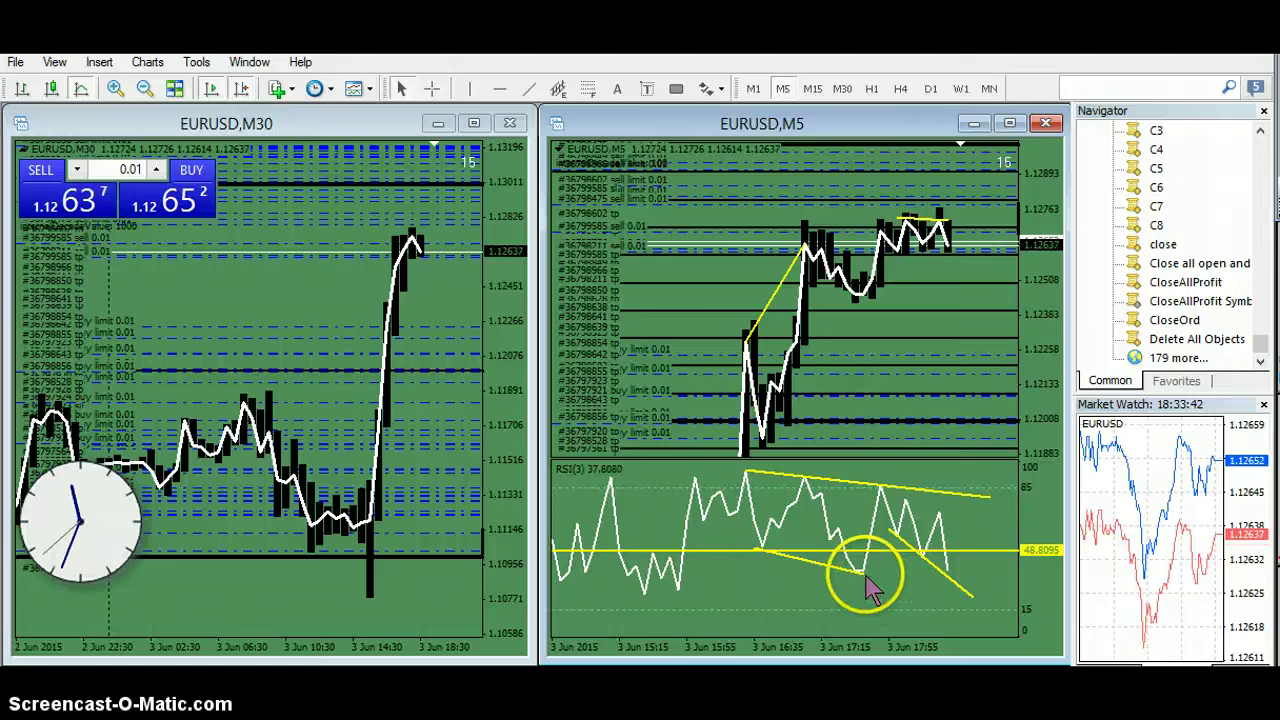
pyautogui.moveTo(866, 429); pyautogui.dragTo(894, 363)
# - Draw a rising trendline under the M5 price lows, extending it beyond the latest bars
pyautogui.moveTo(1012, 335); pyautogui.dragTo(842, 455)
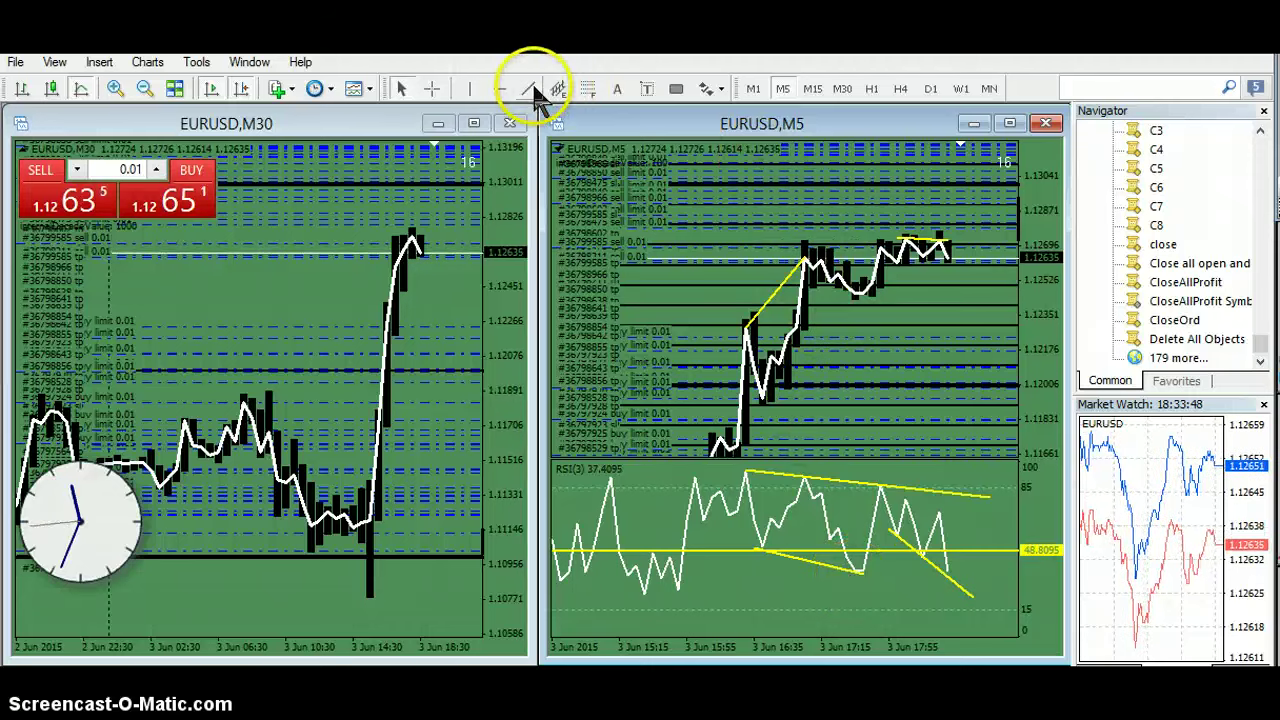
pyautogui.moveTo(762, 399); pyautogui.dragTo(805, 372)
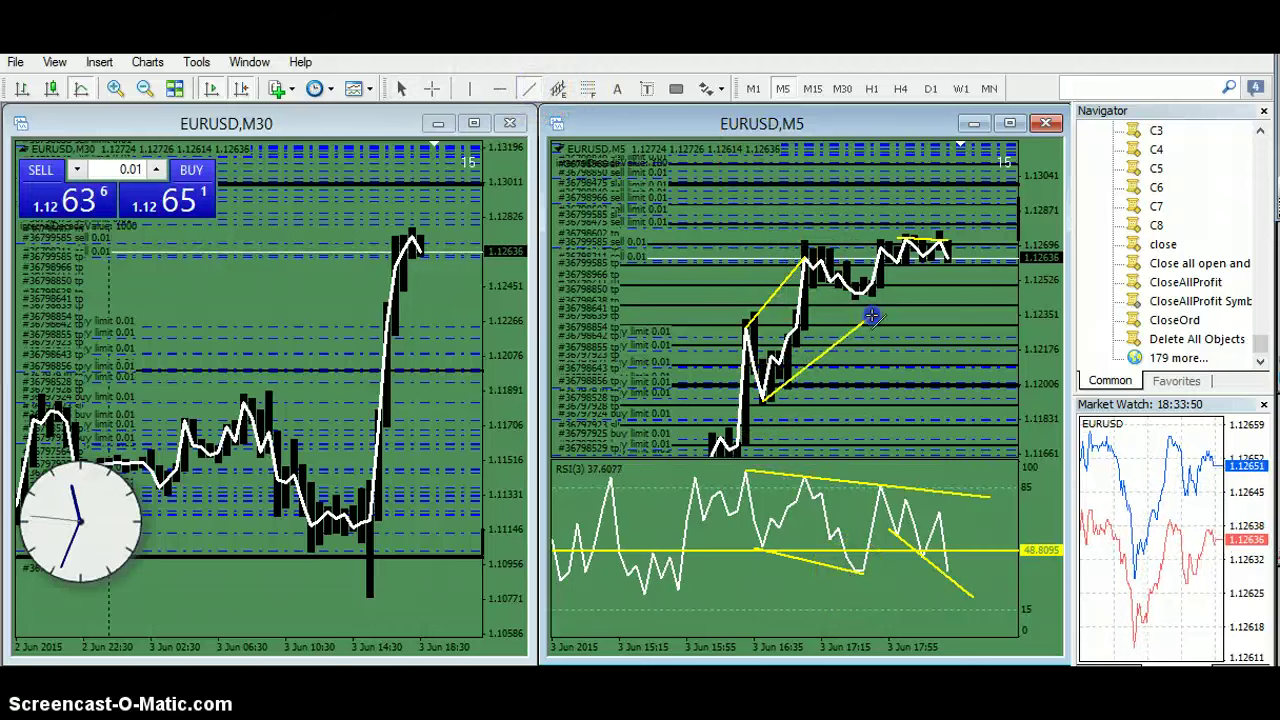
pyautogui.moveTo(938, 240); pyautogui.dragTo(962, 199)
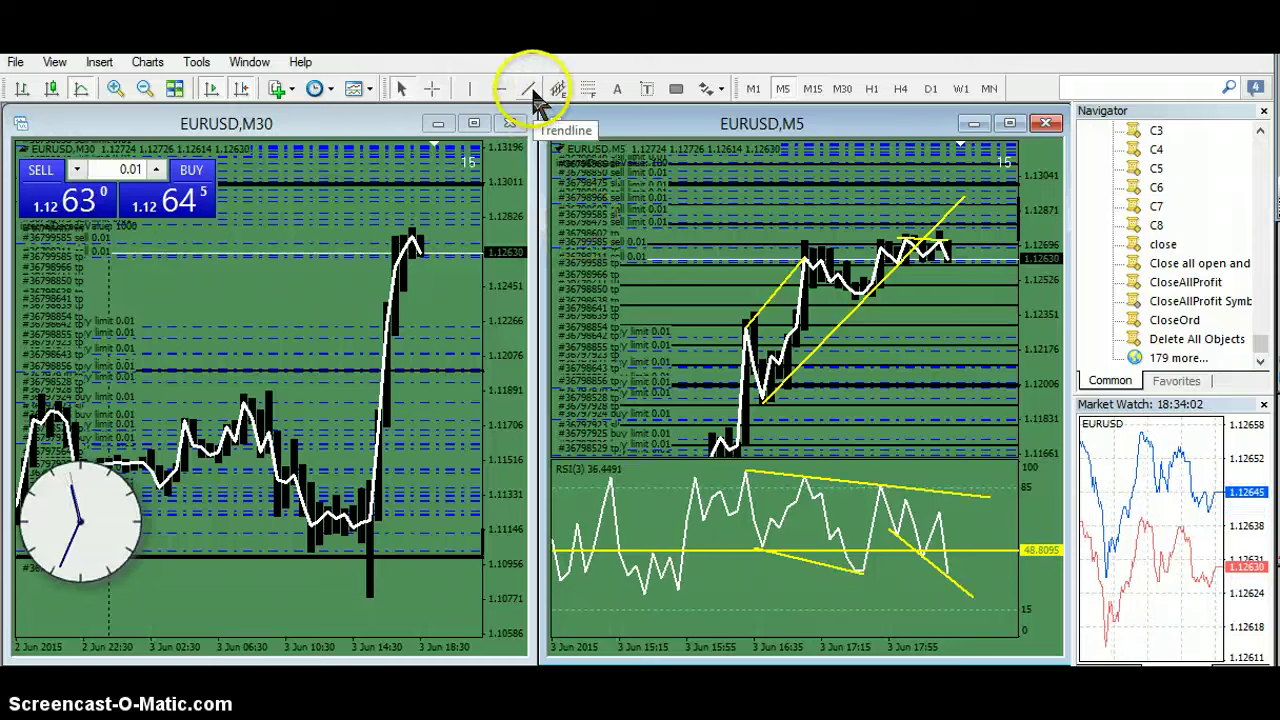
# - Add a steeper falling RSI trendline ending at the same low and a matching second rising trendline under the M5 price lows
pyautogui.moveTo(790, 535)
pyautogui.mouseDown()
pyautogui.moveTo(777, 530)
pyautogui.moveTo(855, 572)
pyautogui.mouseUp()
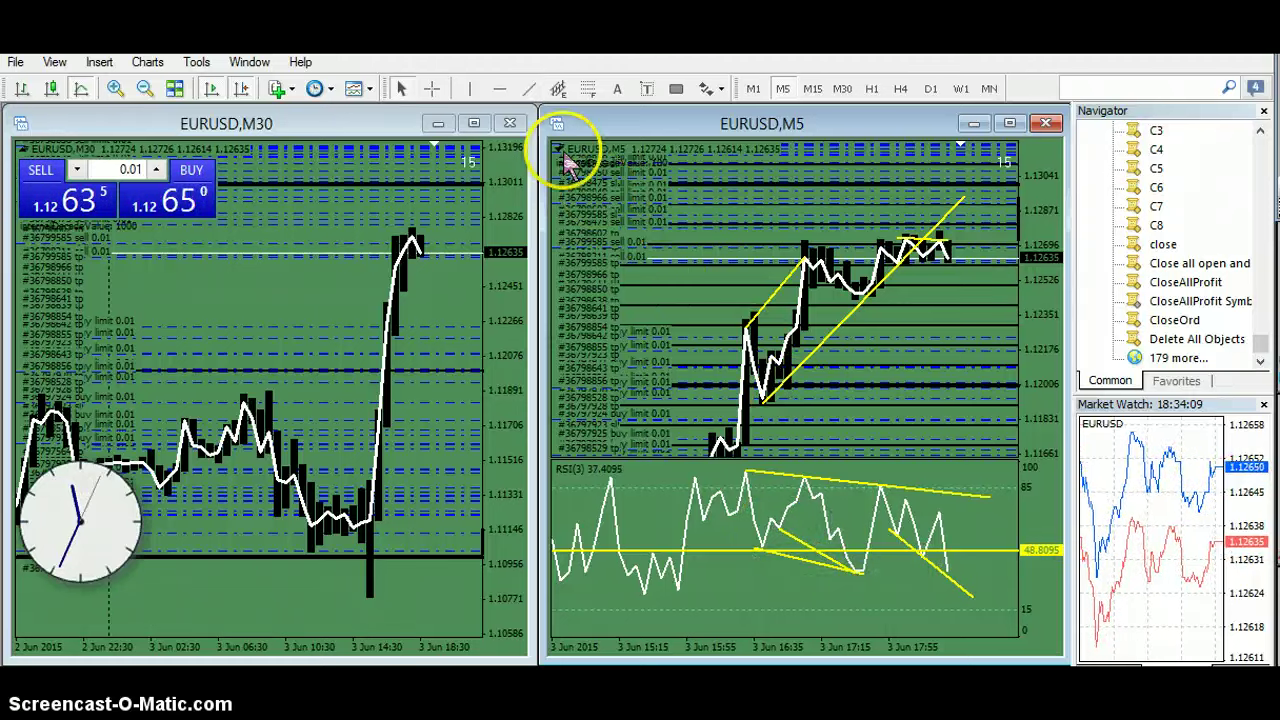
pyautogui.click(797, 350)
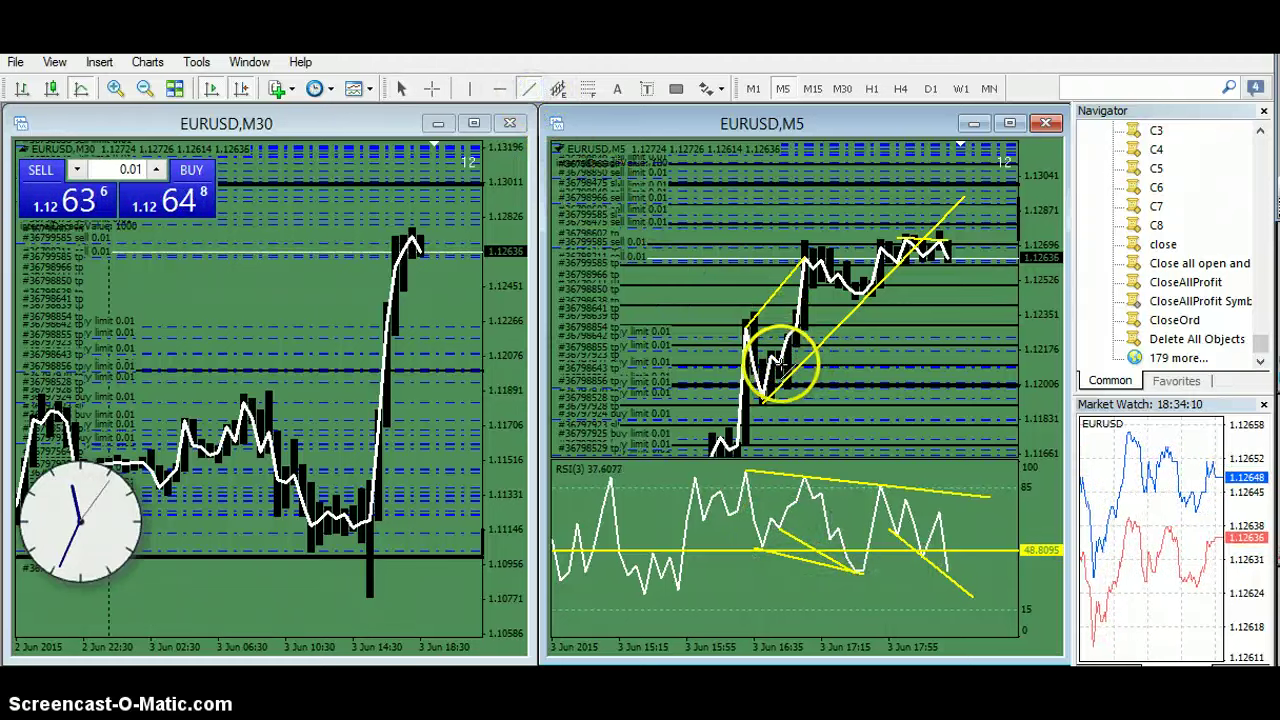
pyautogui.moveTo(968, 227); pyautogui.dragTo(981, 207)
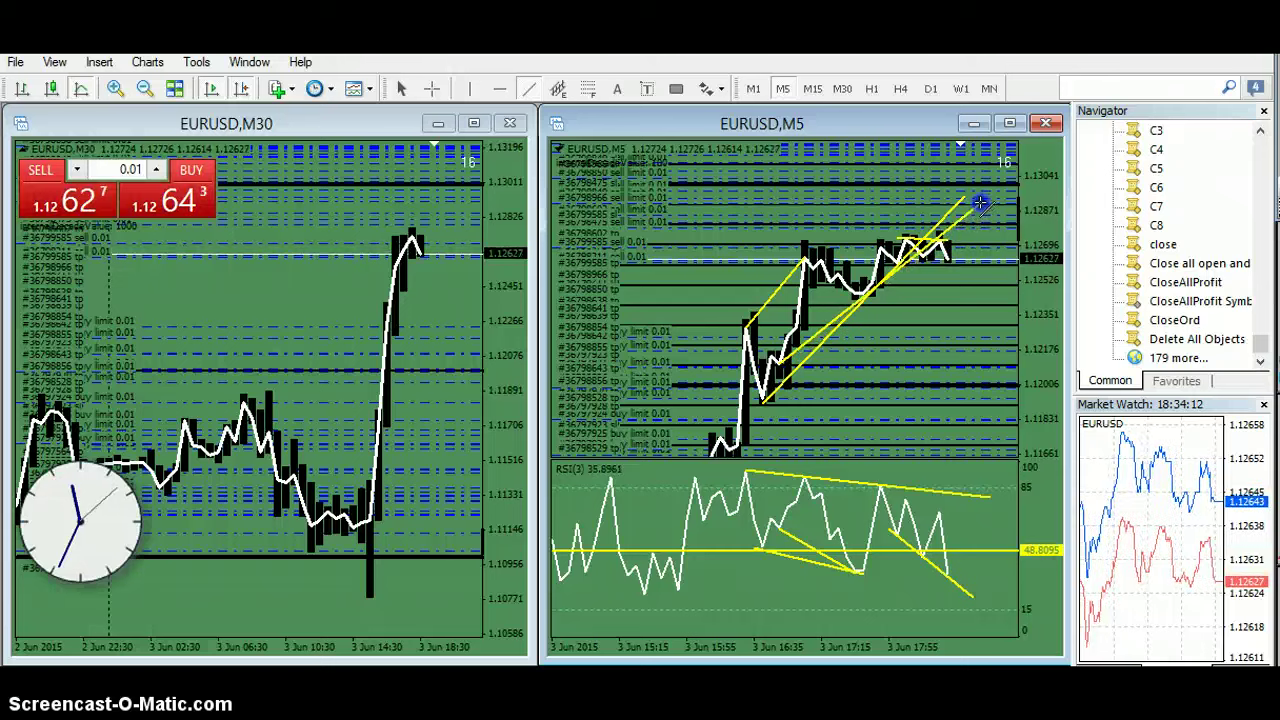
pyautogui.click(947, 243)
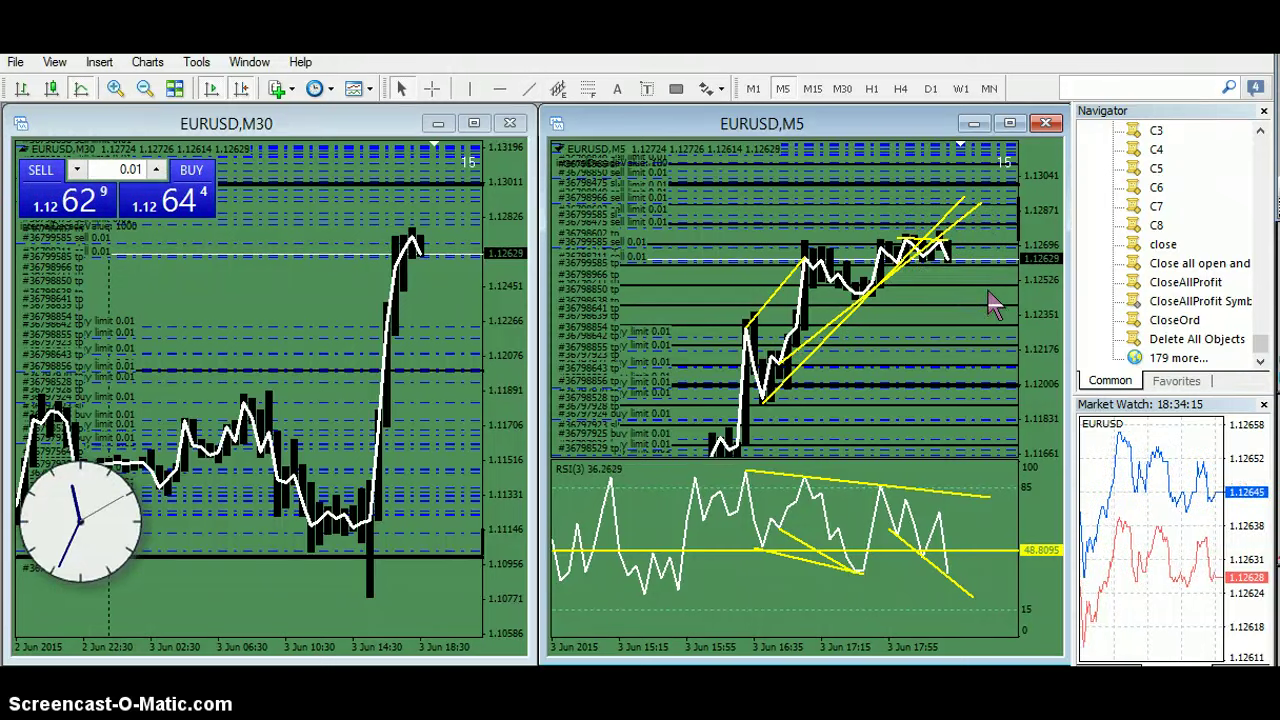
# - Examine the latest M5 price bars against the rising trendlines and the RSI, and compare them with the M30 chart
pyautogui.moveTo(957, 270); pyautogui.dragTo(944, 308)
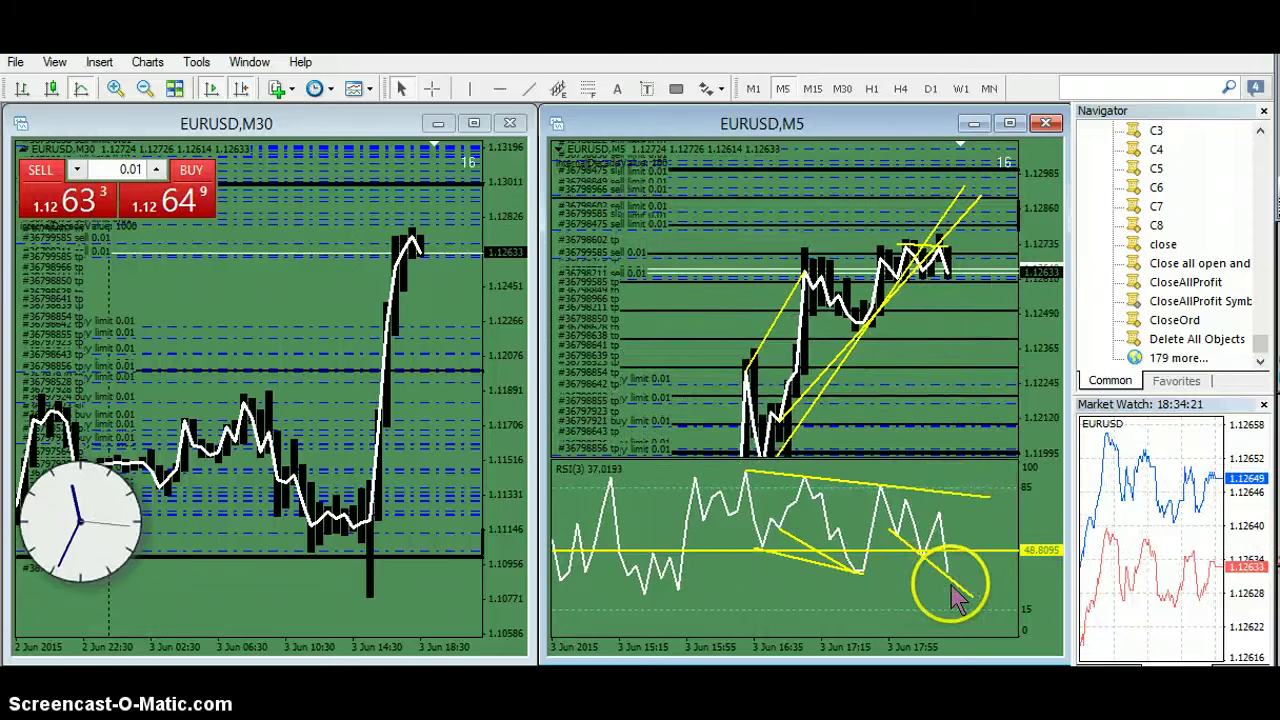
pyautogui.moveTo(70, 551); pyautogui.dragTo(317, 334)
pyautogui.moveTo(1032, 348); pyautogui.dragTo(1034, 245)
pyautogui.moveTo(1032, 313); pyautogui.dragTo(1034, 366)
pyautogui.moveTo(972, 326); pyautogui.dragTo(902, 406)
pyautogui.moveTo(960, 370); pyautogui.dragTo(947, 377)
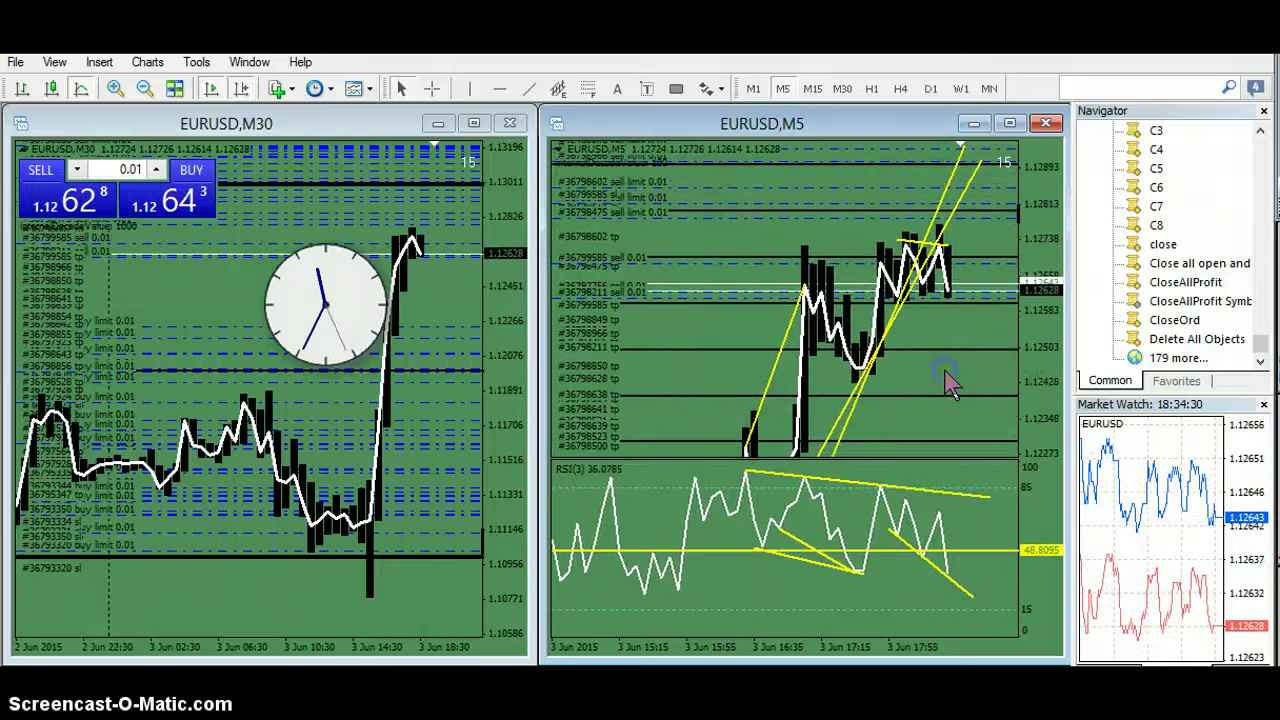
pyautogui.moveTo(1025, 346); pyautogui.dragTo(1029, 441)
pyautogui.moveTo(990, 250); pyautogui.dragTo(1042, 319)
pyautogui.moveTo(923, 316); pyautogui.dragTo(571, 414)
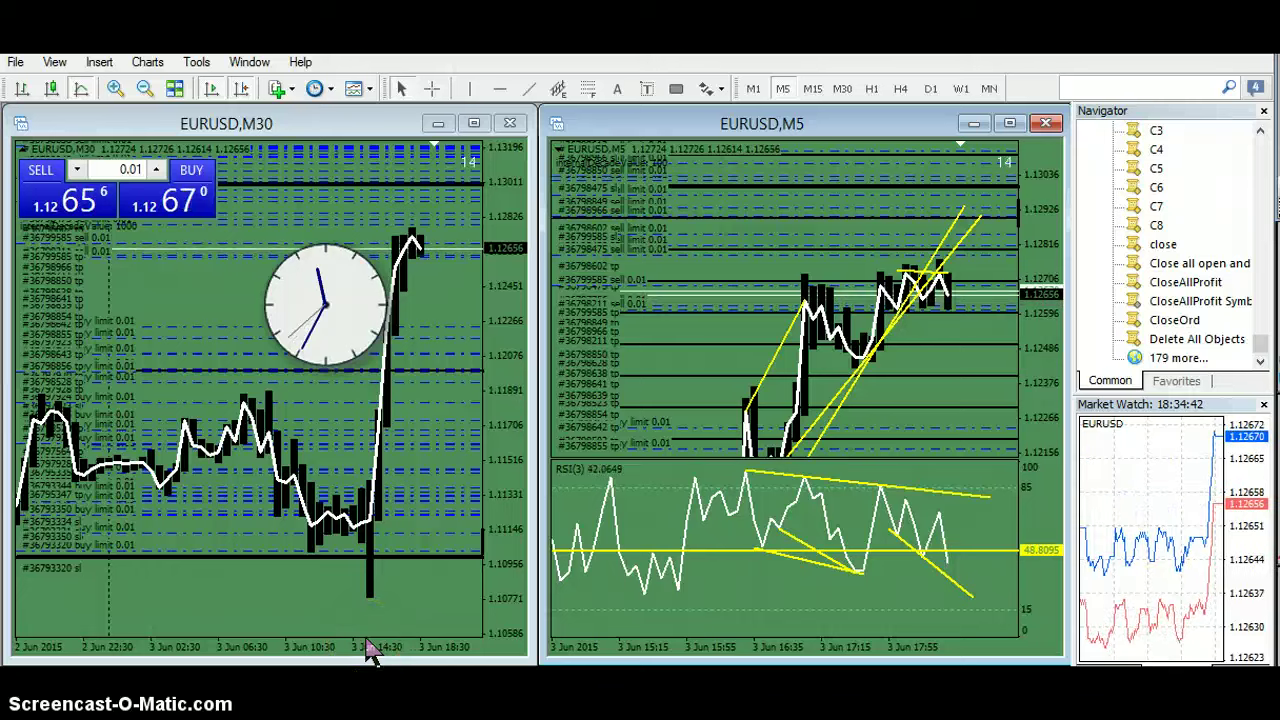
pyautogui.moveTo(370, 648); pyautogui.dragTo(114, 643)
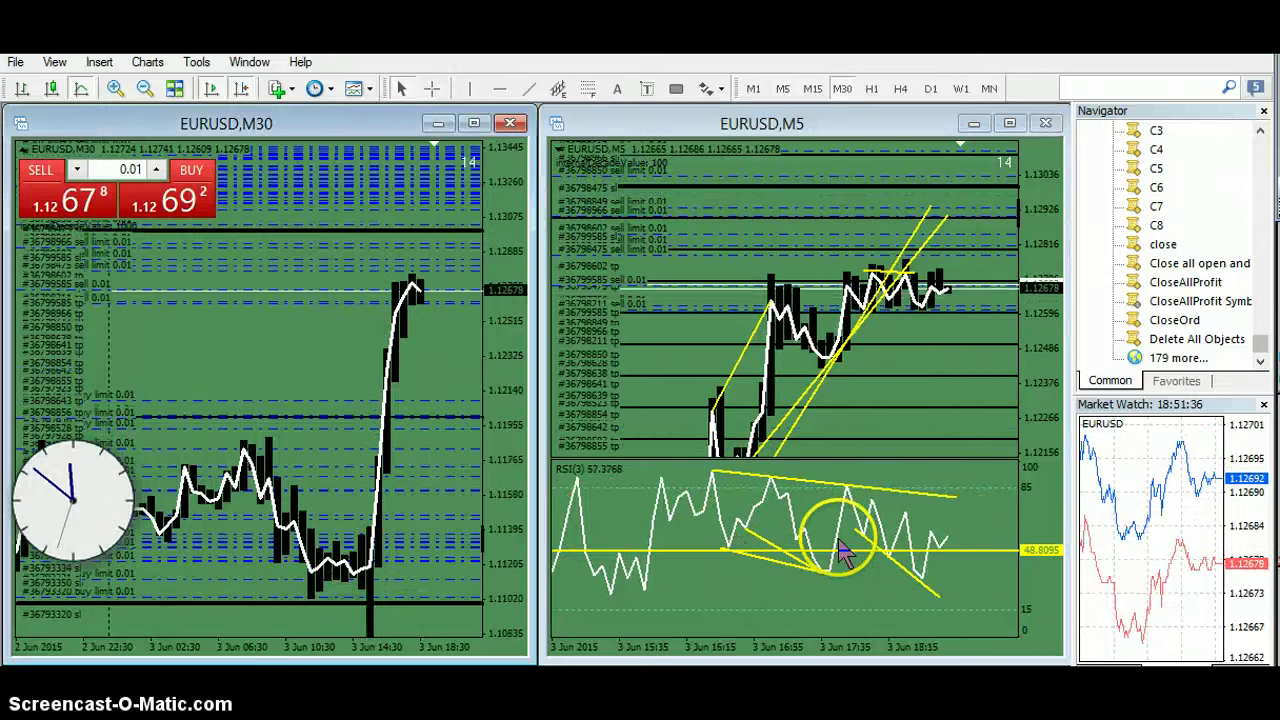
# - Draw a falling RSI trendline over the recent lower RSI peaks on the M5 chart, extending it beyond the latest bar
pyautogui.moveTo(928, 590)
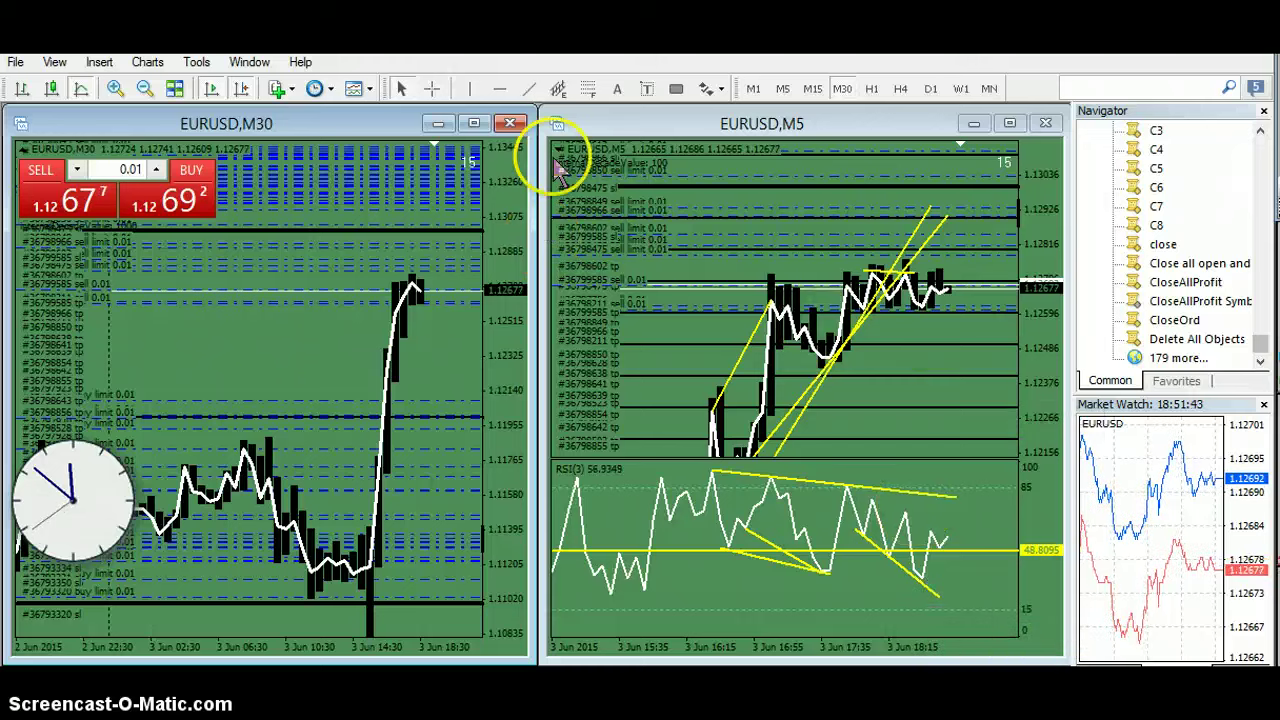
pyautogui.click(527, 90)
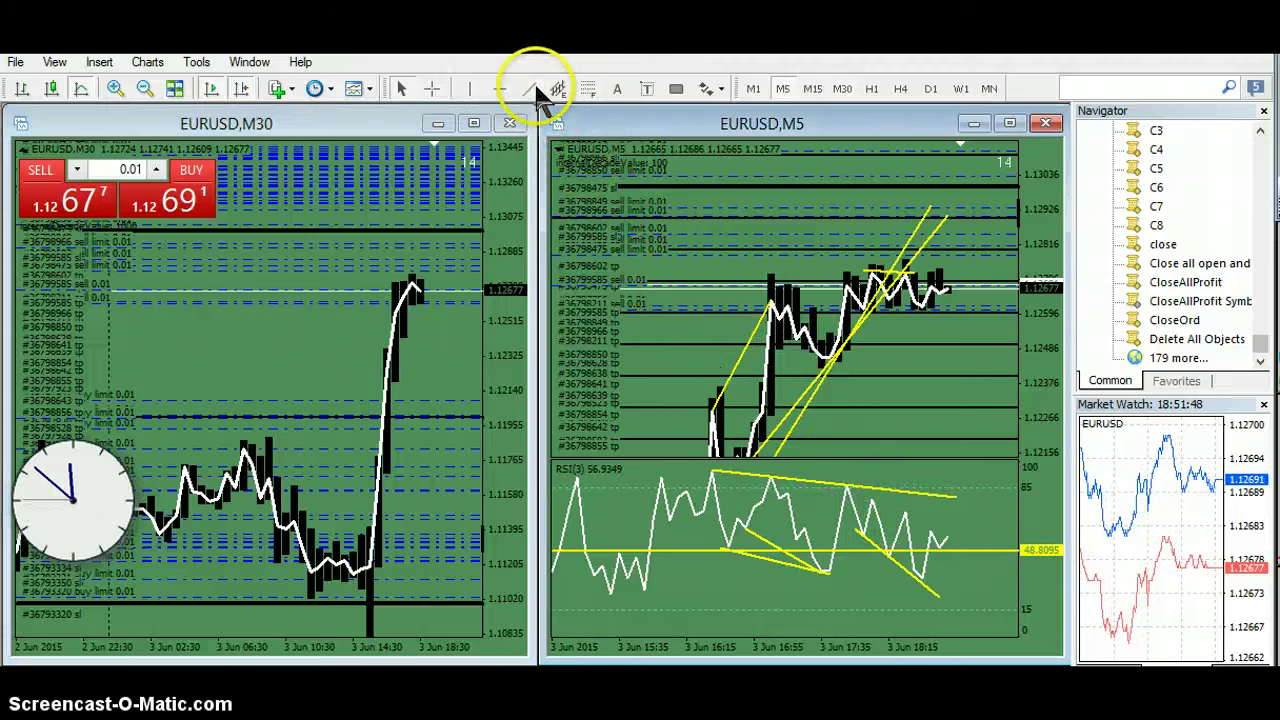
pyautogui.moveTo(838, 482); pyautogui.dragTo(999, 553)
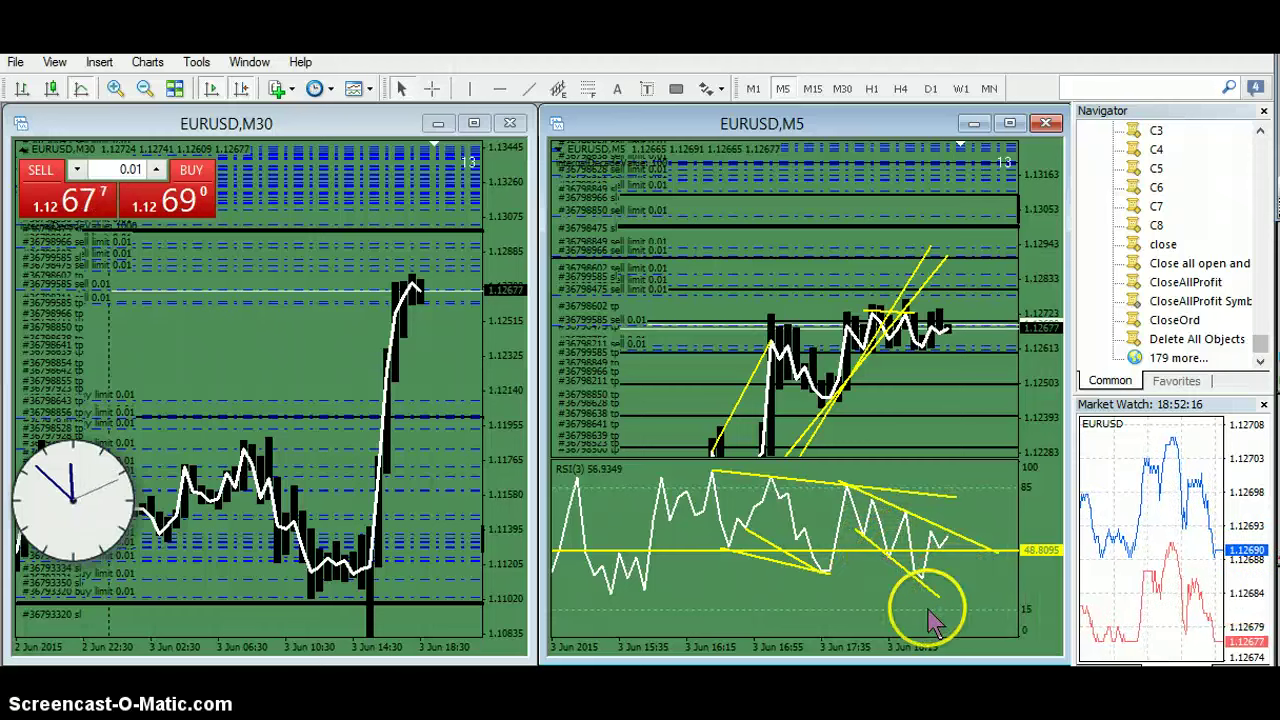
# - Connect the last two major RSI lows with a trendline and draw a matching rising trendline under the corresponding M5 price lows
pyautogui.moveTo(1030, 382); pyautogui.dragTo(1031, 318)
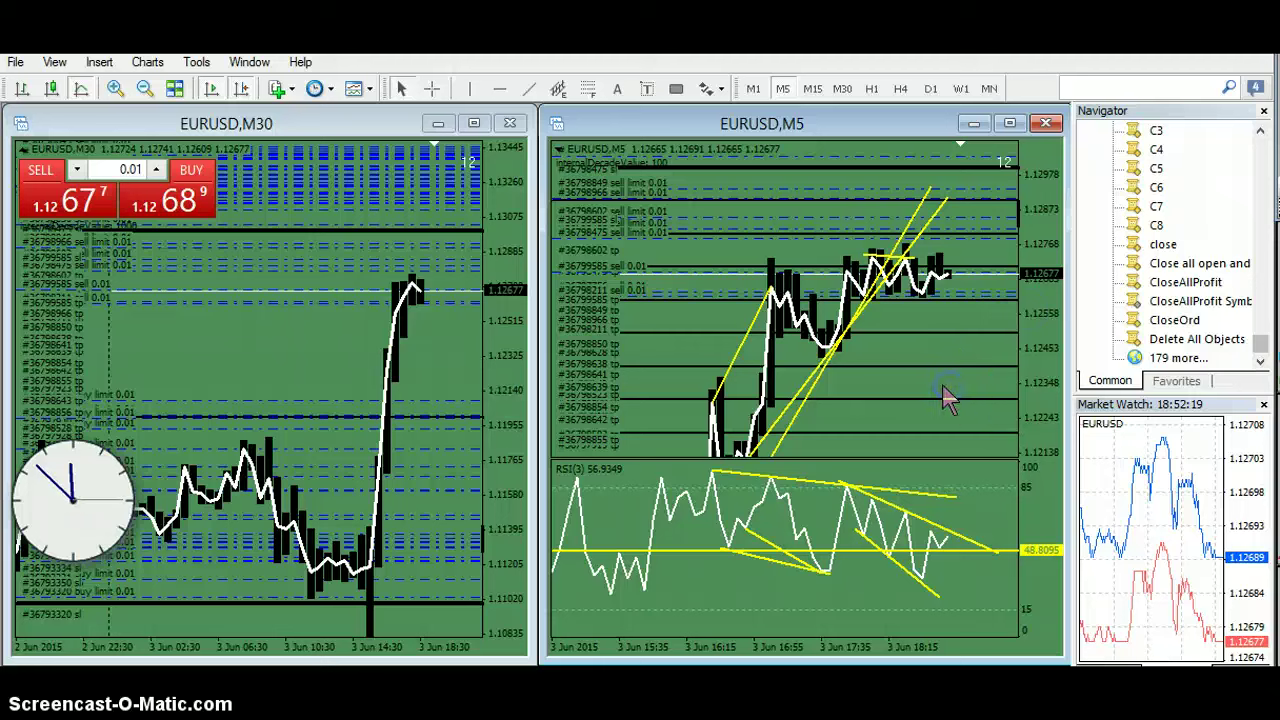
pyautogui.click(528, 92)
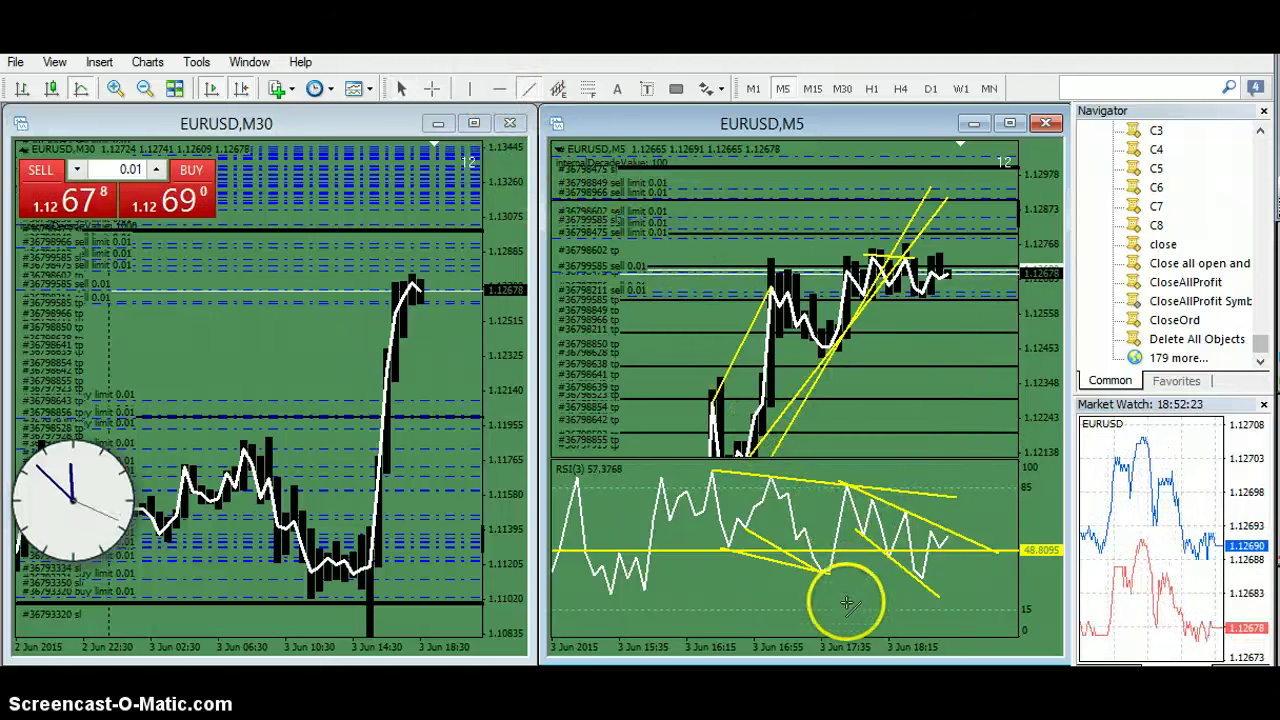
pyautogui.moveTo(923, 578); pyautogui.dragTo(924, 578)
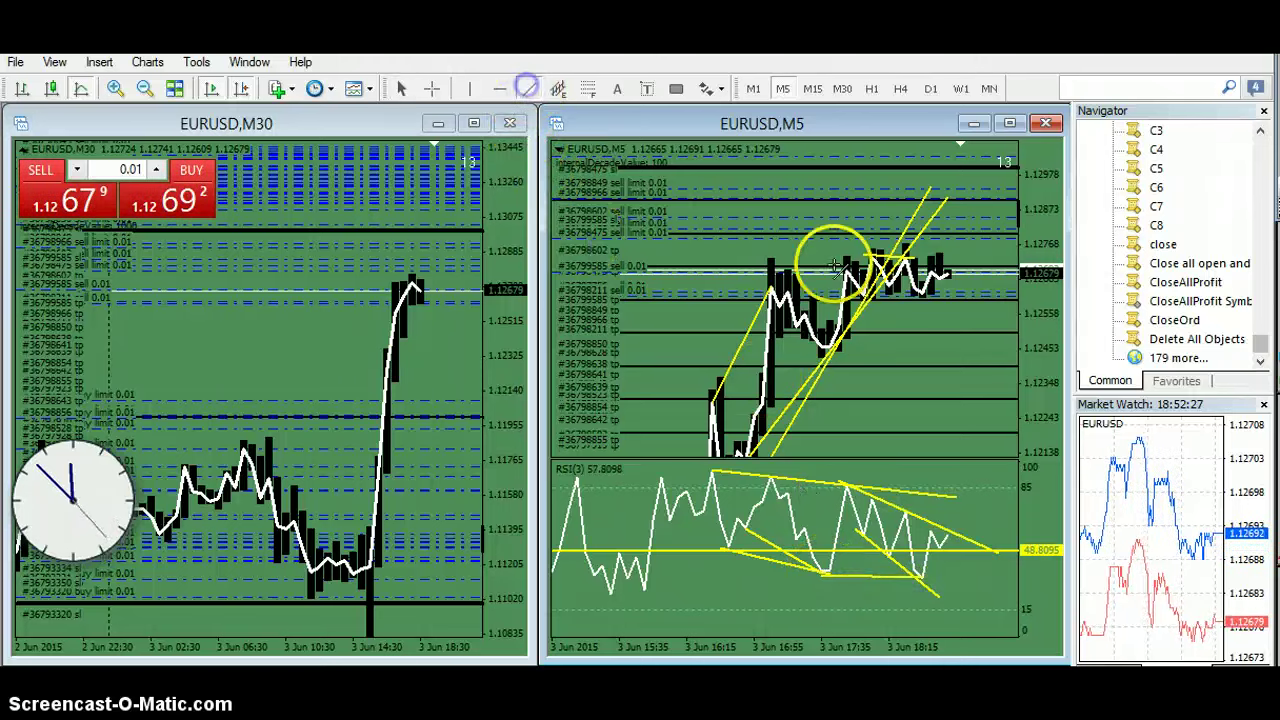
pyautogui.click(850, 355)
pyautogui.moveTo(833, 350); pyautogui.dragTo(1014, 243)
pyautogui.click(907, 335)
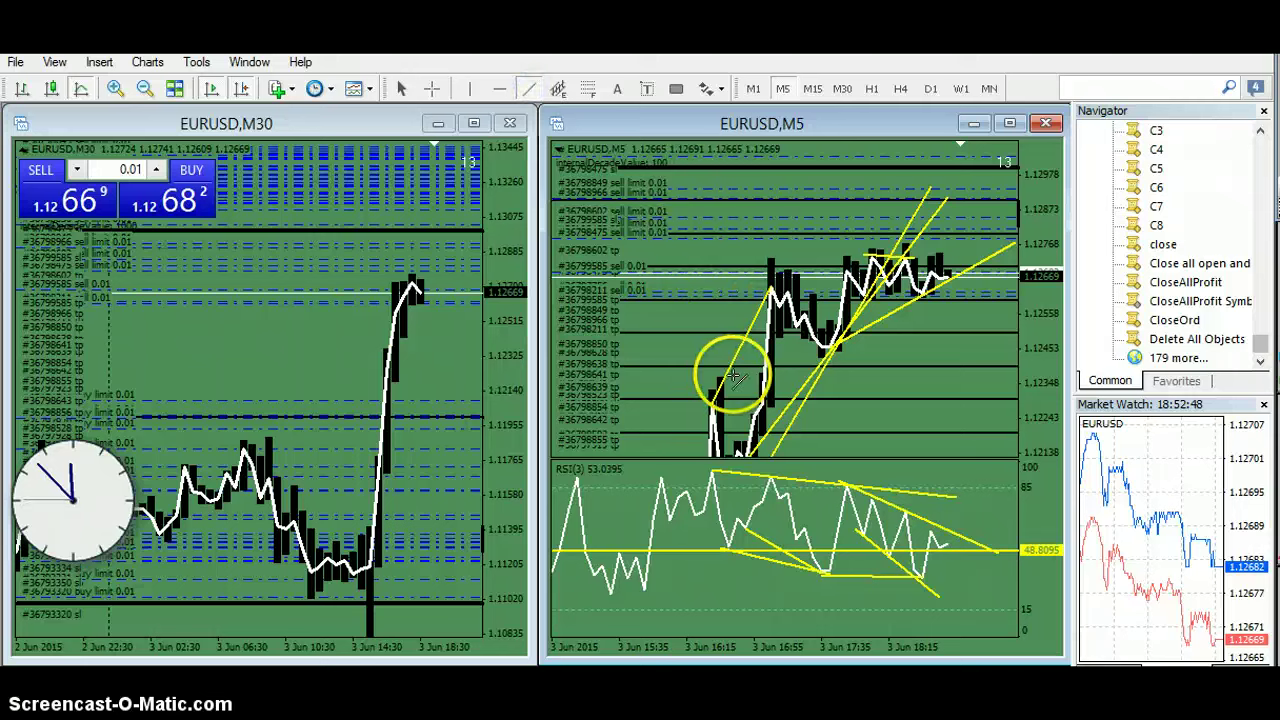
# - Draw a steep rising trendline through the two earlier M5 price peaks and enlarge the price area above the RSI
pyautogui.moveTo(857, 150); pyautogui.dragTo(892, 67)
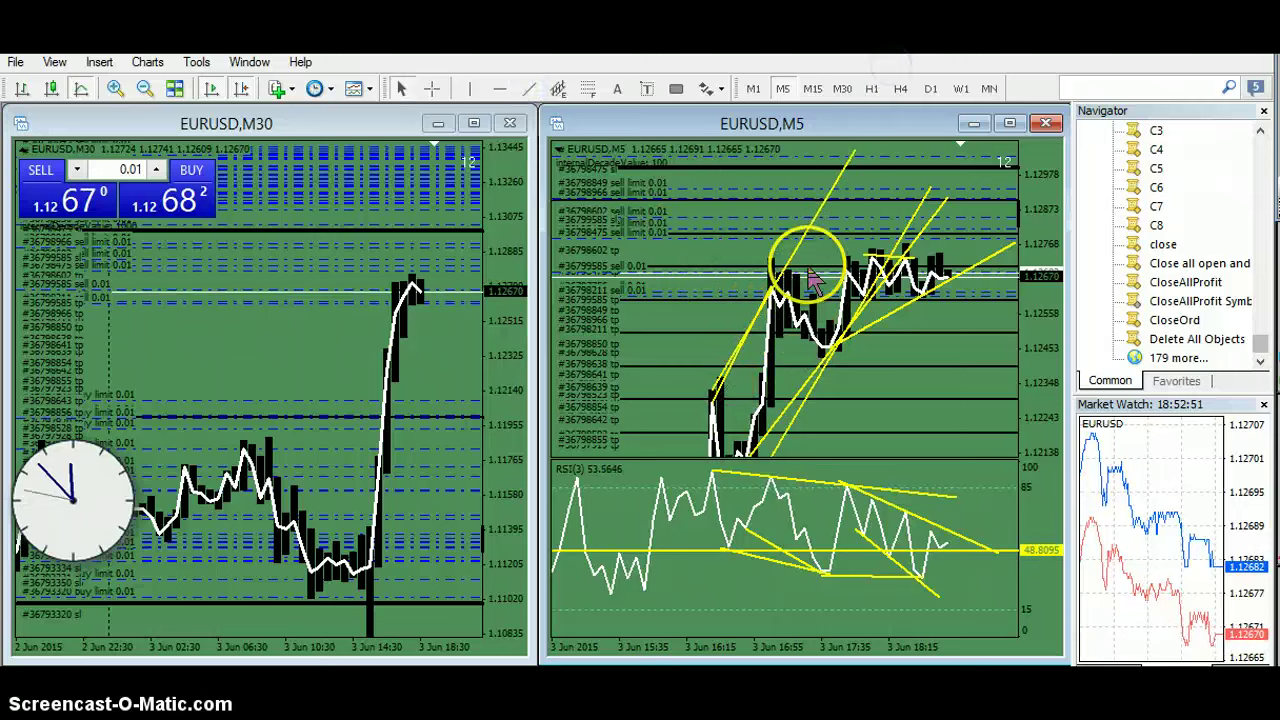
pyautogui.moveTo(1032, 297); pyautogui.dragTo(1030, 333)
pyautogui.moveTo(968, 466)
pyautogui.mouseDown()
pyautogui.moveTo(960, 452)
pyautogui.moveTo(959, 489)
pyautogui.mouseUp()
pyautogui.moveTo(948, 408); pyautogui.dragTo(935, 408)
pyautogui.moveTo(1032, 401)
pyautogui.mouseDown()
pyautogui.moveTo(1028, 347)
pyautogui.moveTo(1030, 405)
pyautogui.mouseUp()
pyautogui.moveTo(934, 393); pyautogui.dragTo(929, 404)
pyautogui.moveTo(1023, 380); pyautogui.dragTo(1022, 280)
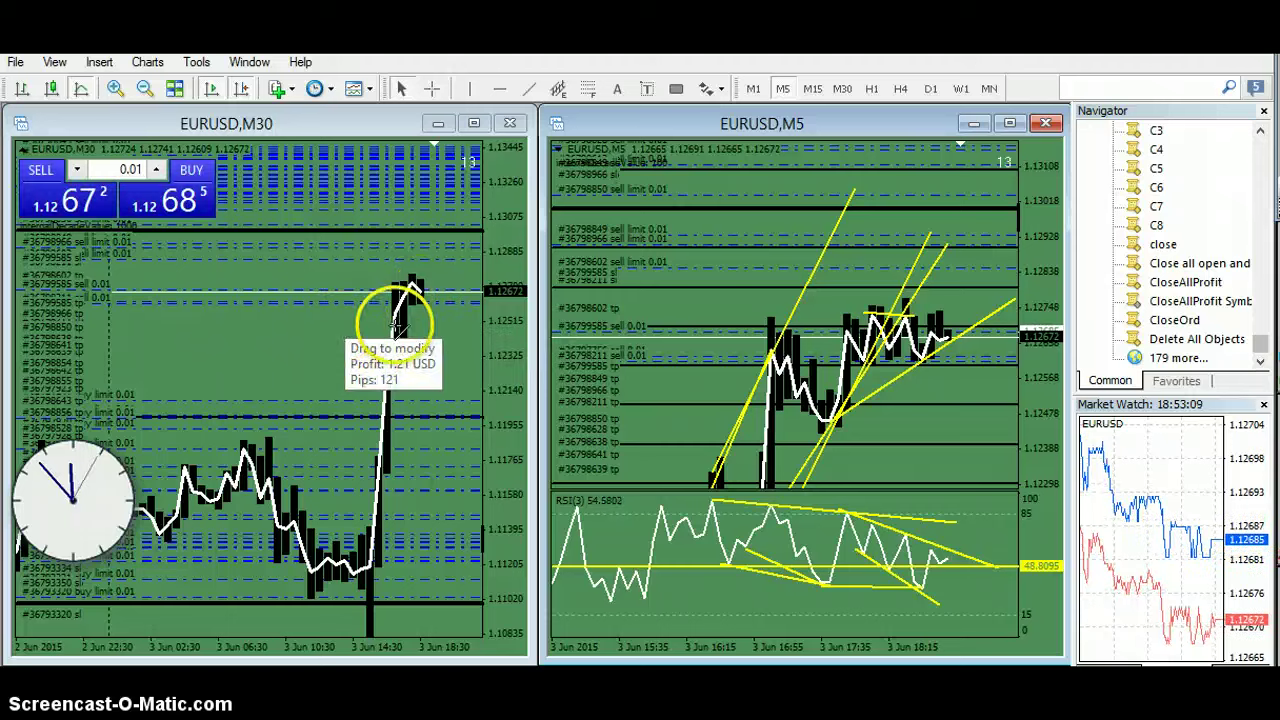
# - Draw a falling trendline on the M30 chart from the peak before the decline to the lows preceding the sharp rally
pyautogui.moveTo(245, 441)
pyautogui.mouseDown()
pyautogui.moveTo(323, 474)
pyautogui.moveTo(365, 607)
pyautogui.mouseUp()
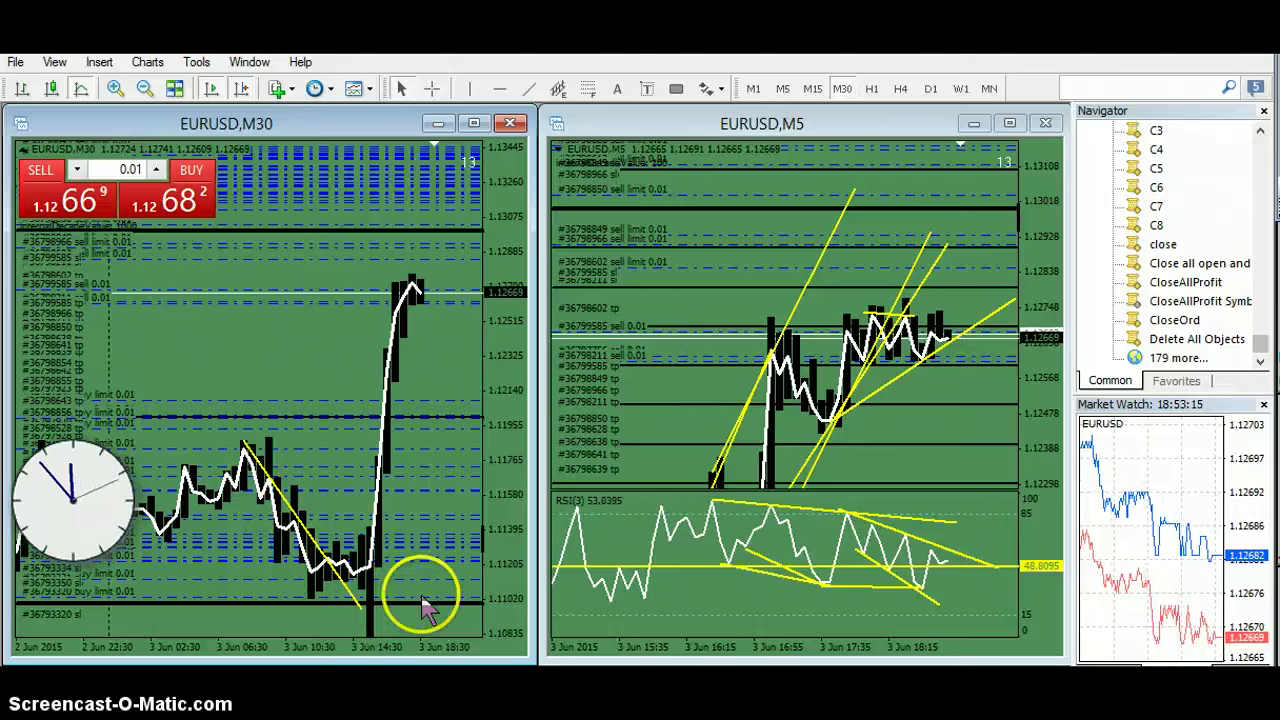
pyautogui.moveTo(425, 620); pyautogui.dragTo(397, 462)
pyautogui.moveTo(500, 500); pyautogui.dragTo(518, 595)
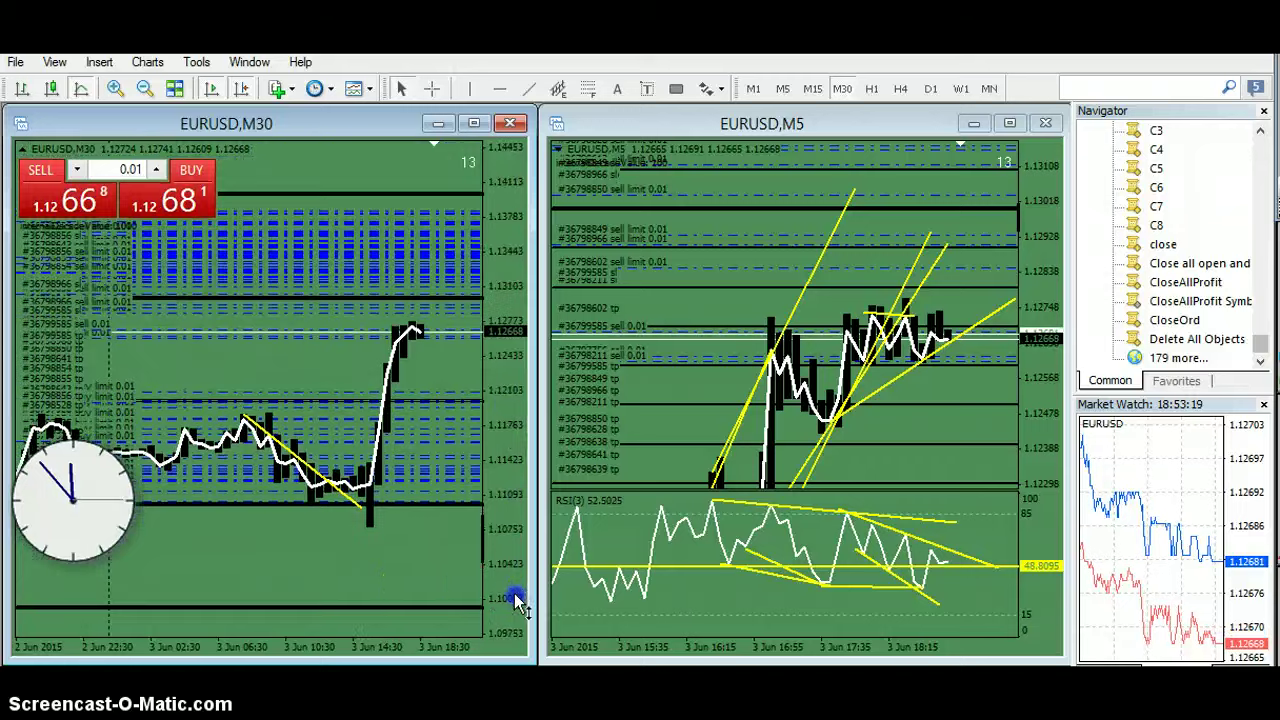
# - Maximize the M30 chart and place a horizontal line along the lows before the rally, at 1.11155
pyautogui.click(474, 124)
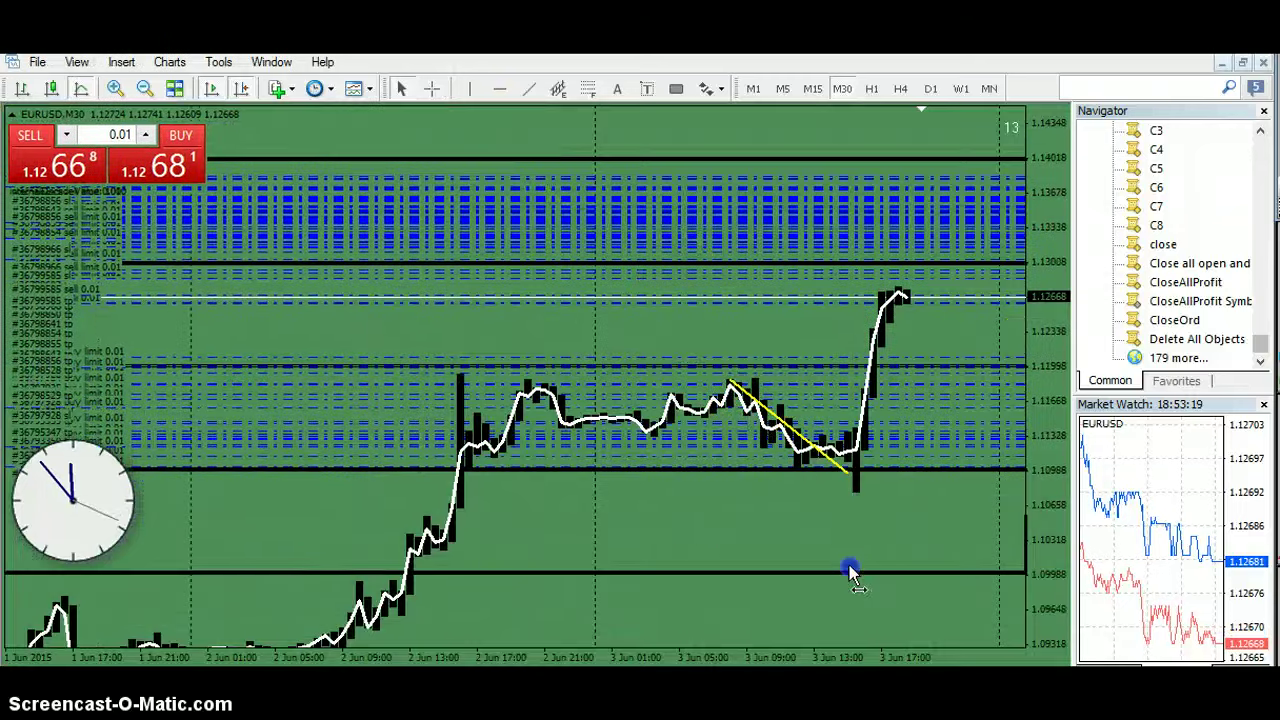
pyautogui.moveTo(850, 578); pyautogui.dragTo(823, 534)
pyautogui.moveTo(1025, 528); pyautogui.dragTo(1036, 440)
pyautogui.moveTo(794, 571); pyautogui.dragTo(735, 631)
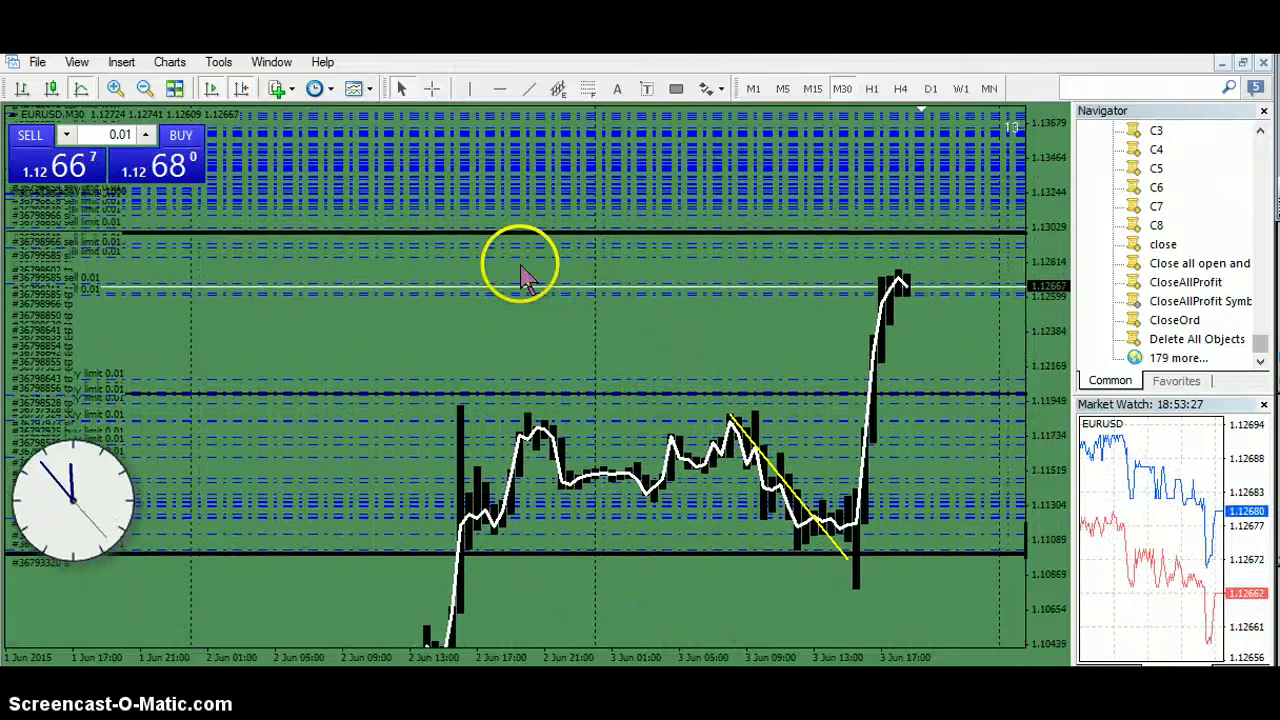
pyautogui.click(499, 89)
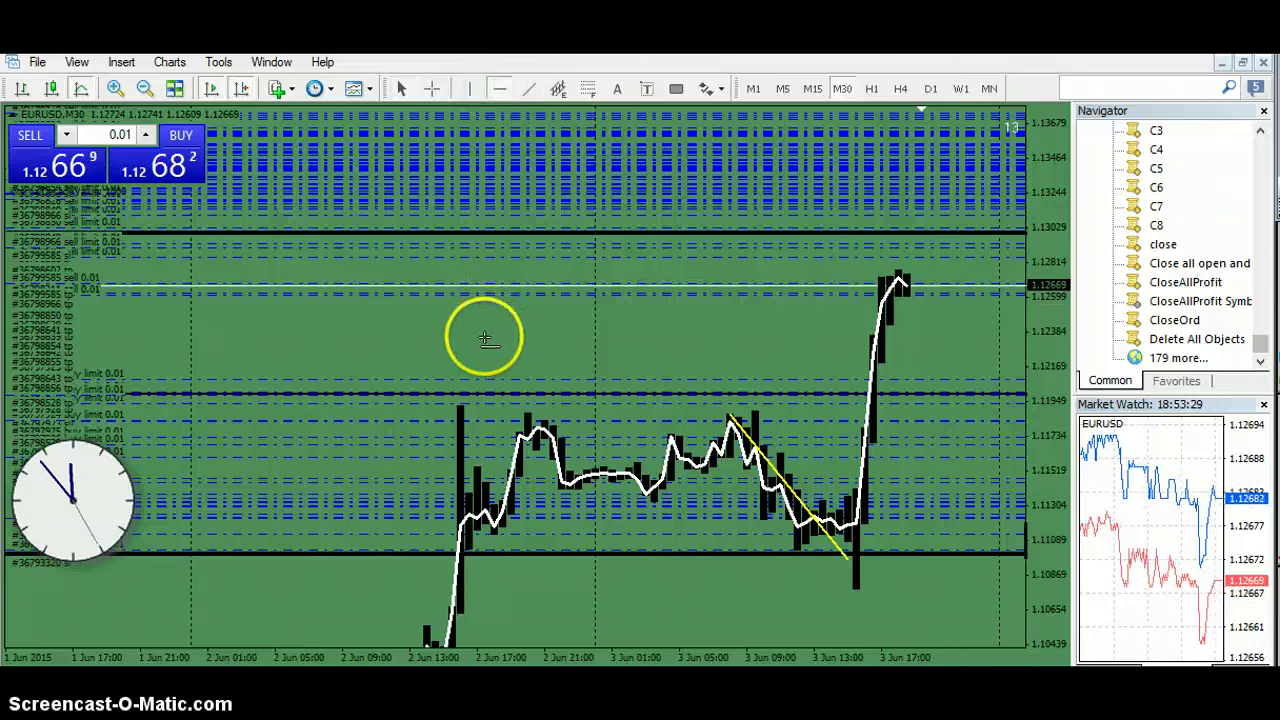
pyautogui.click(475, 529)
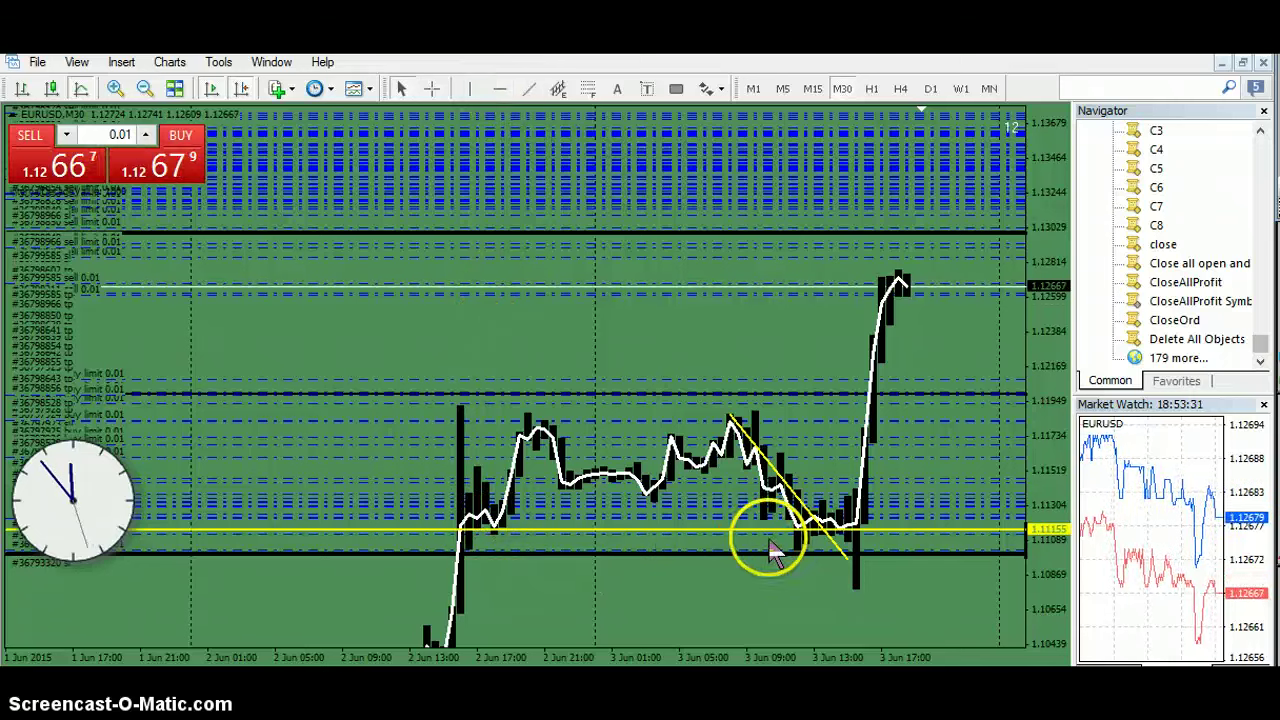
# - Examine the M30 price bars around the 1.11155 horizontal line, from the earlier rise through to the latest rally
pyautogui.moveTo(1046, 558); pyautogui.dragTo(1024, 372)
pyautogui.moveTo(915, 512); pyautogui.dragTo(868, 424)
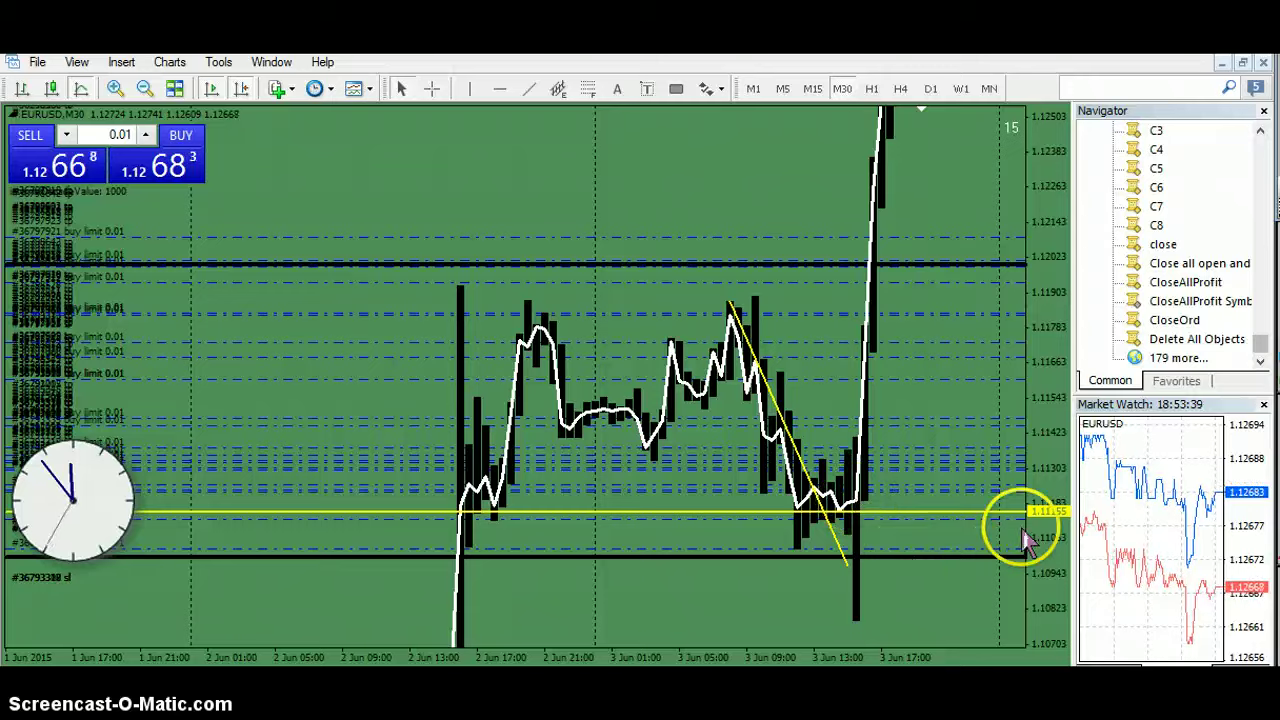
pyautogui.moveTo(1043, 508); pyautogui.dragTo(1062, 590)
pyautogui.click(944, 583)
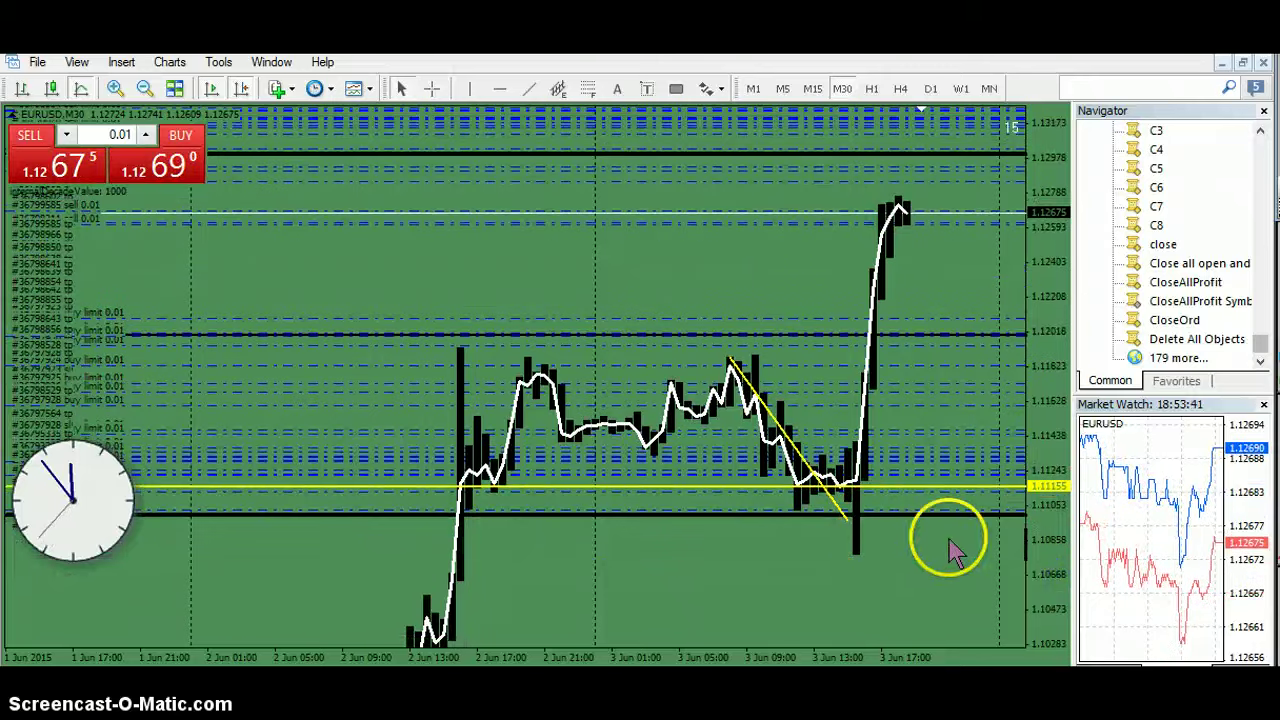
pyautogui.moveTo(905, 580); pyautogui.dragTo(836, 485)
pyautogui.moveTo(762, 497); pyautogui.dragTo(740, 494)
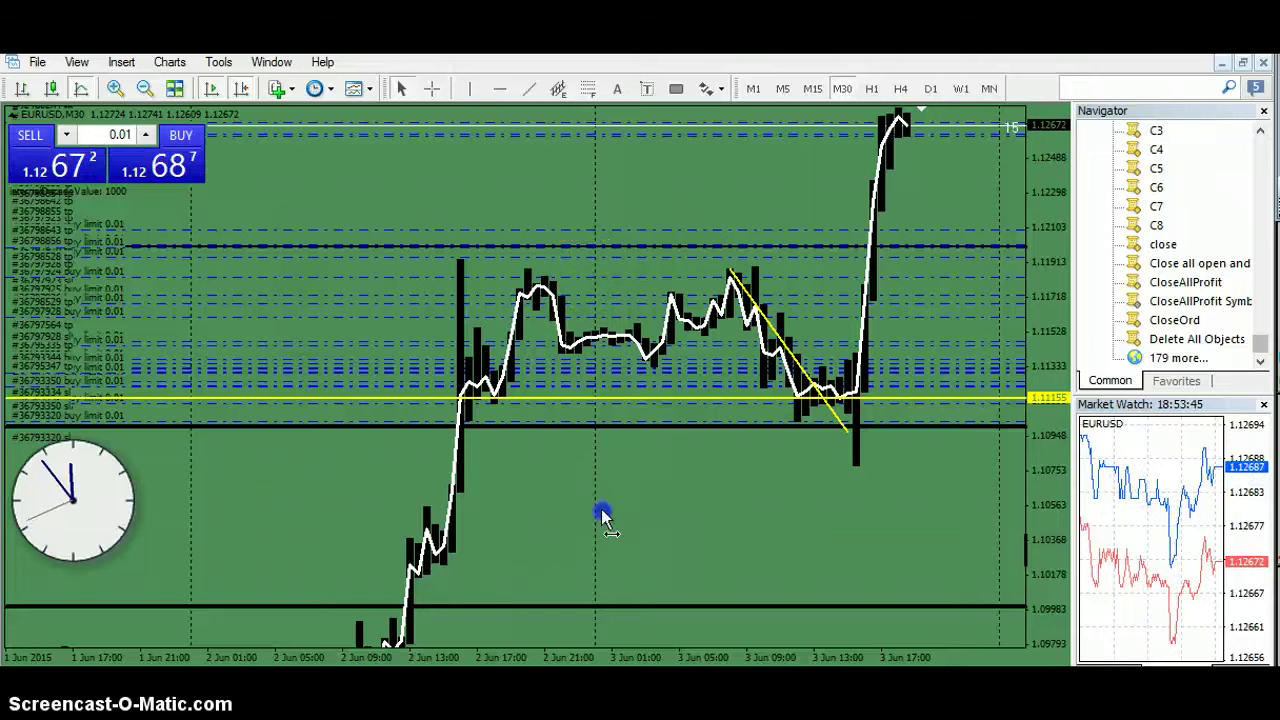
pyautogui.moveTo(607, 515); pyautogui.dragTo(620, 555)
pyautogui.moveTo(752, 300); pyautogui.dragTo(738, 265)
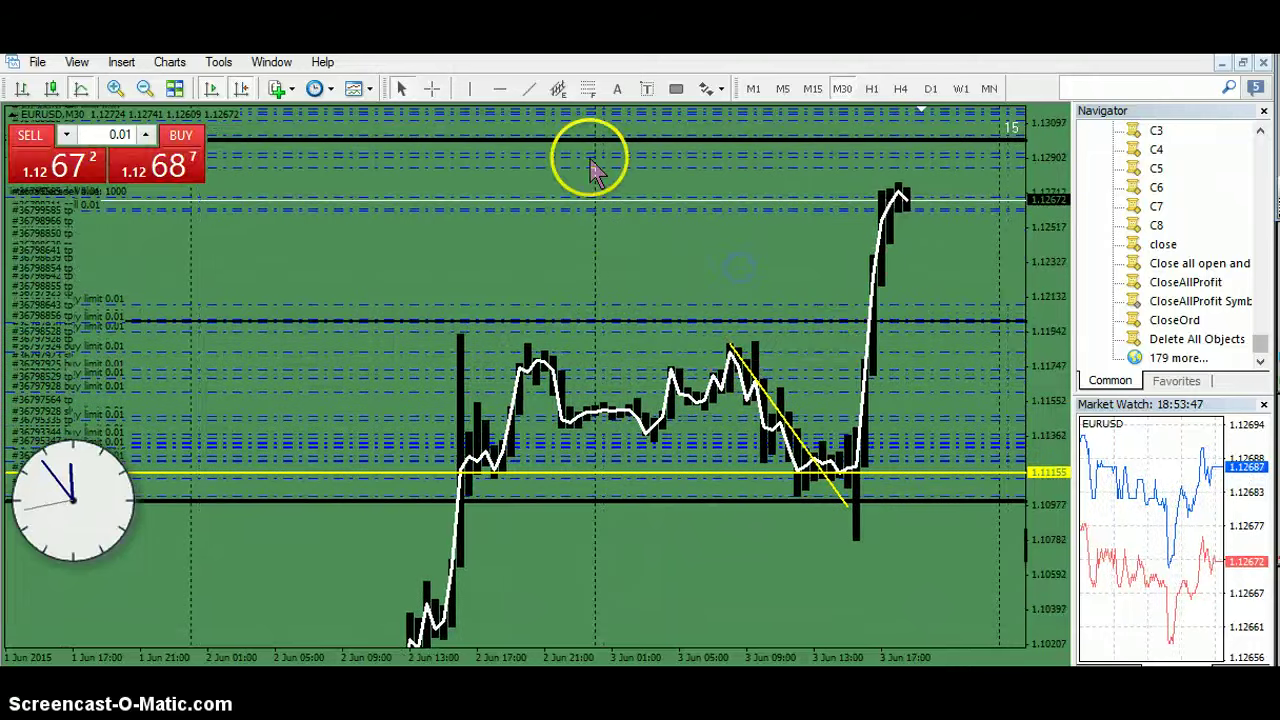
# - Place a second horizontal line along the M30 peaks before the decline, at 1.11835, and restore the side-by-side chart view
pyautogui.click(499, 88)
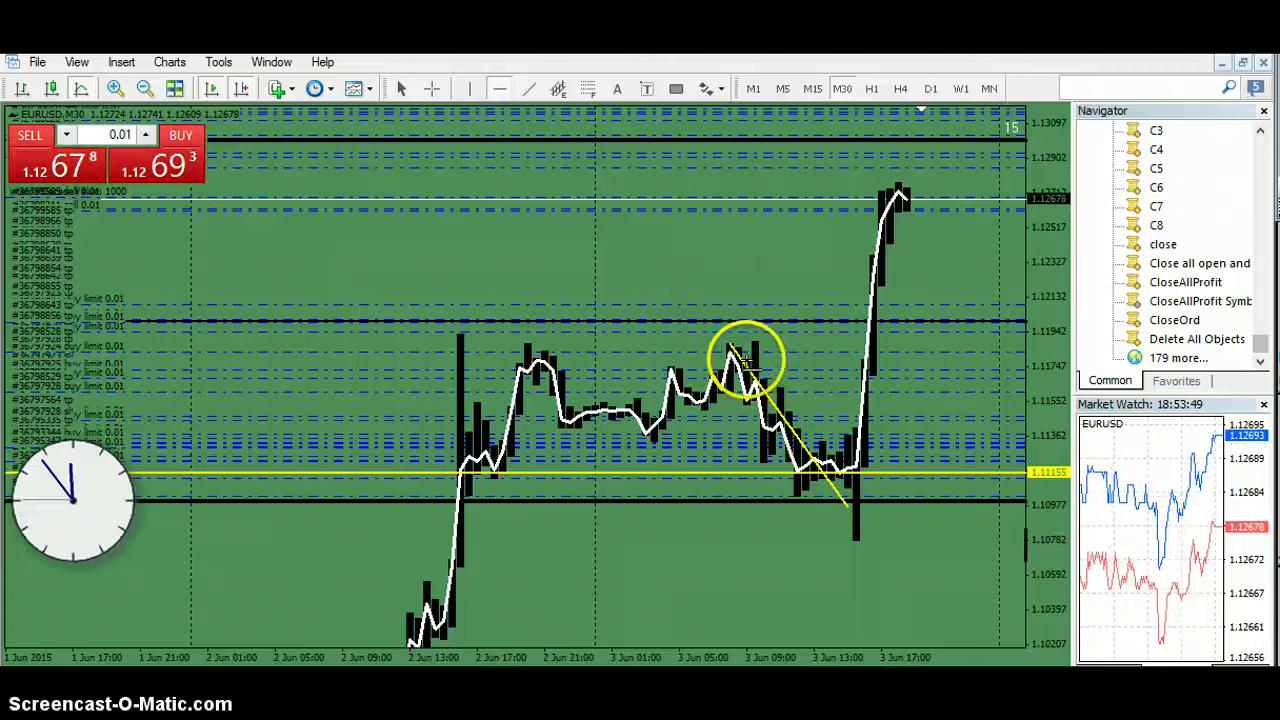
pyautogui.click(742, 351)
pyautogui.moveTo(1030, 361); pyautogui.dragTo(1040, 420)
pyautogui.click(1243, 62)
# - Place a series of 0.01 EURUSD sell limit orders at rising levels above the current price on the M5 chart
pyautogui.click(970, 385)
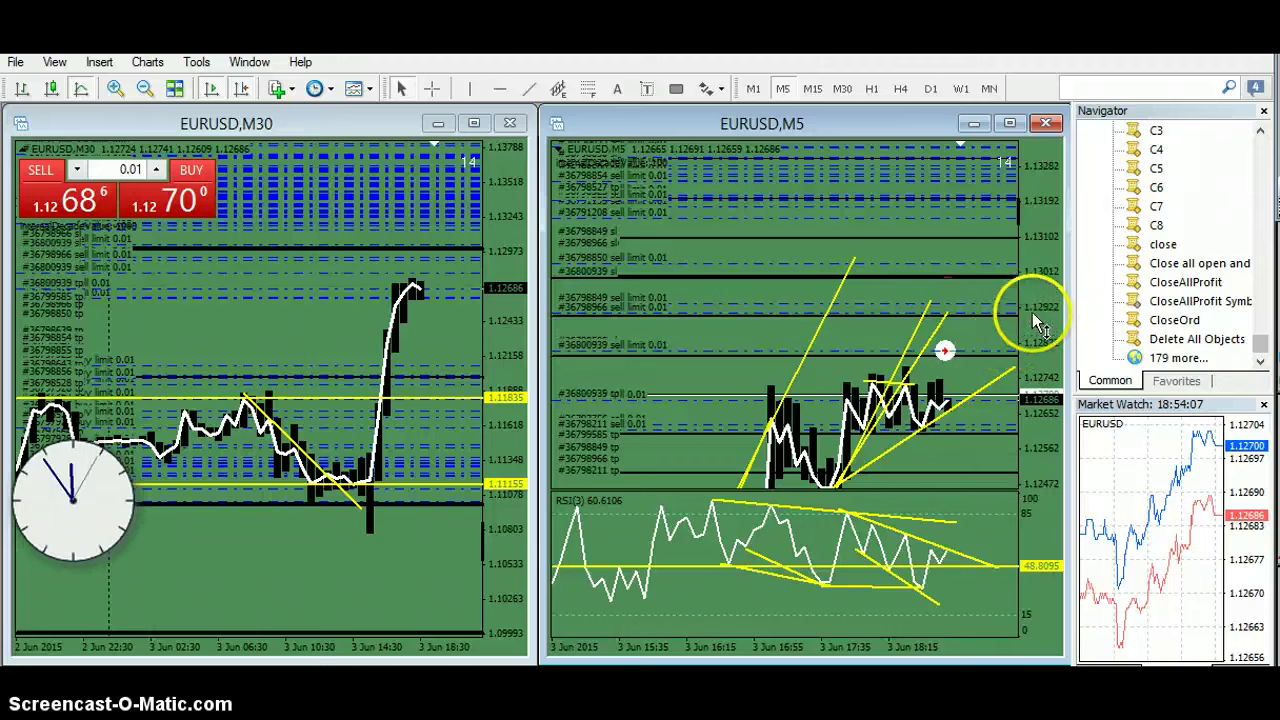
pyautogui.moveTo(953, 218); pyautogui.dragTo(951, 215)
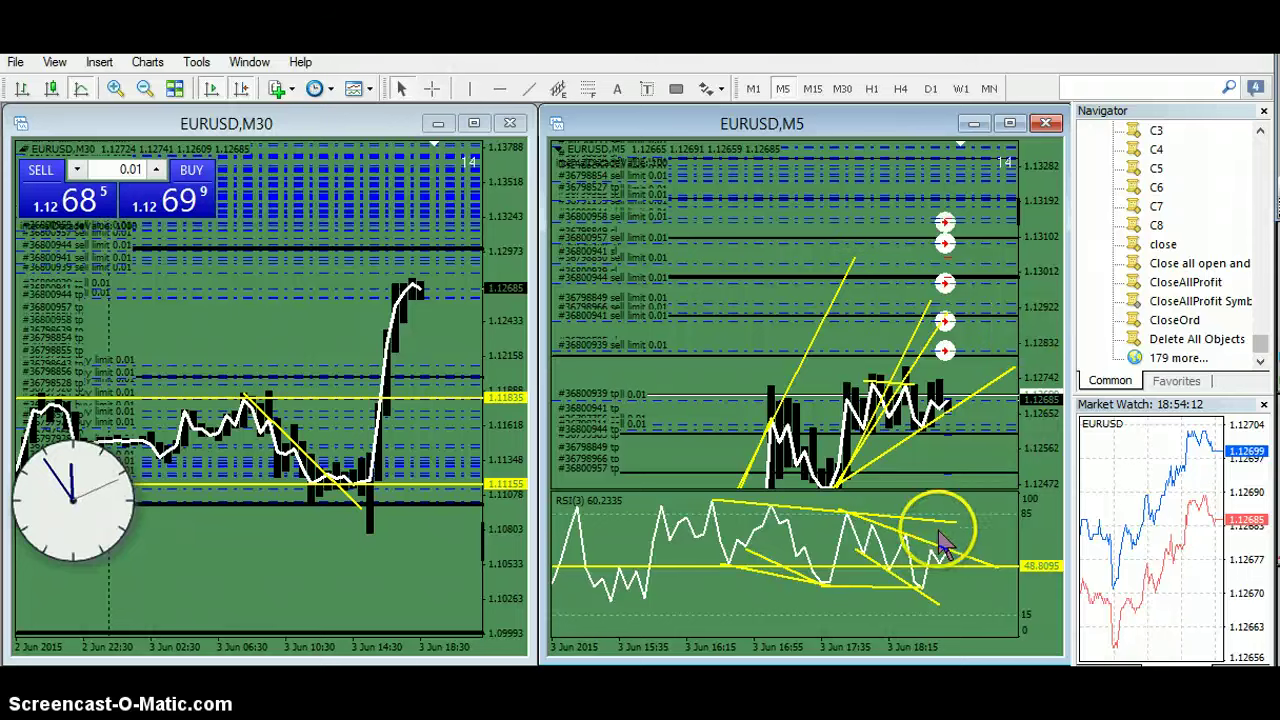
pyautogui.moveTo(742, 355); pyautogui.dragTo(750, 290)
pyautogui.moveTo(1038, 426); pyautogui.dragTo(1035, 397)
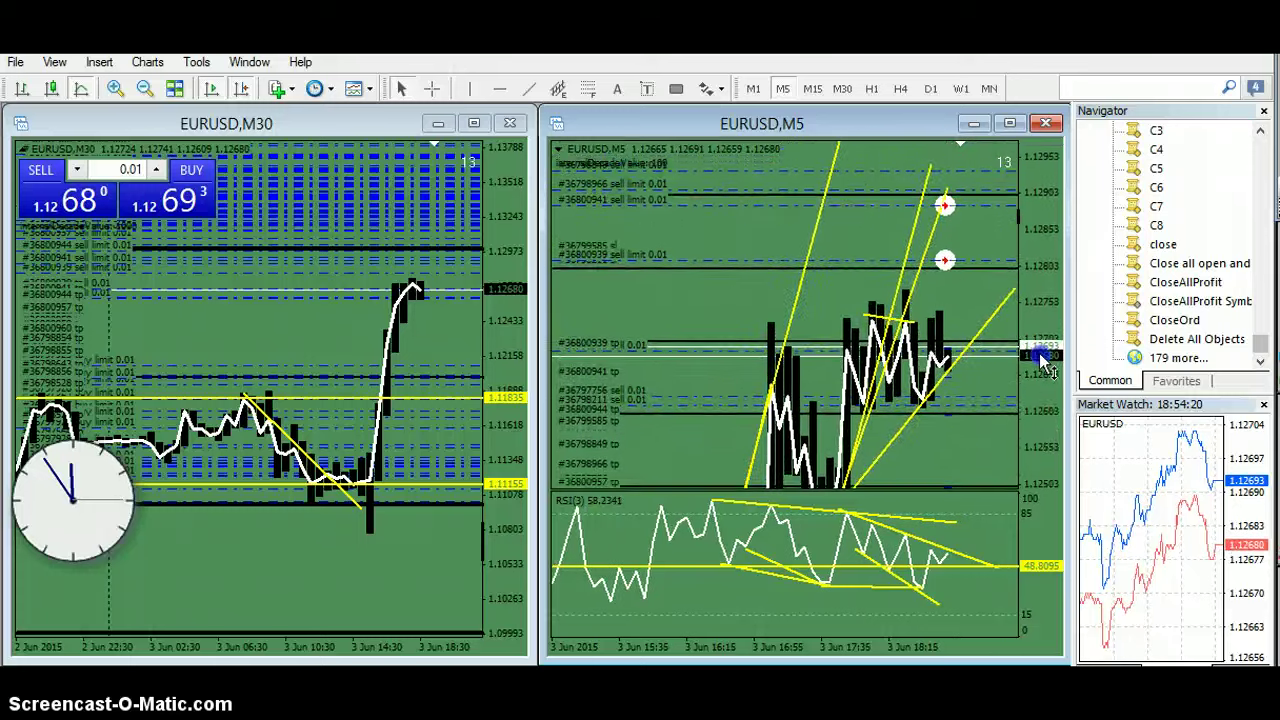
pyautogui.click(740, 316)
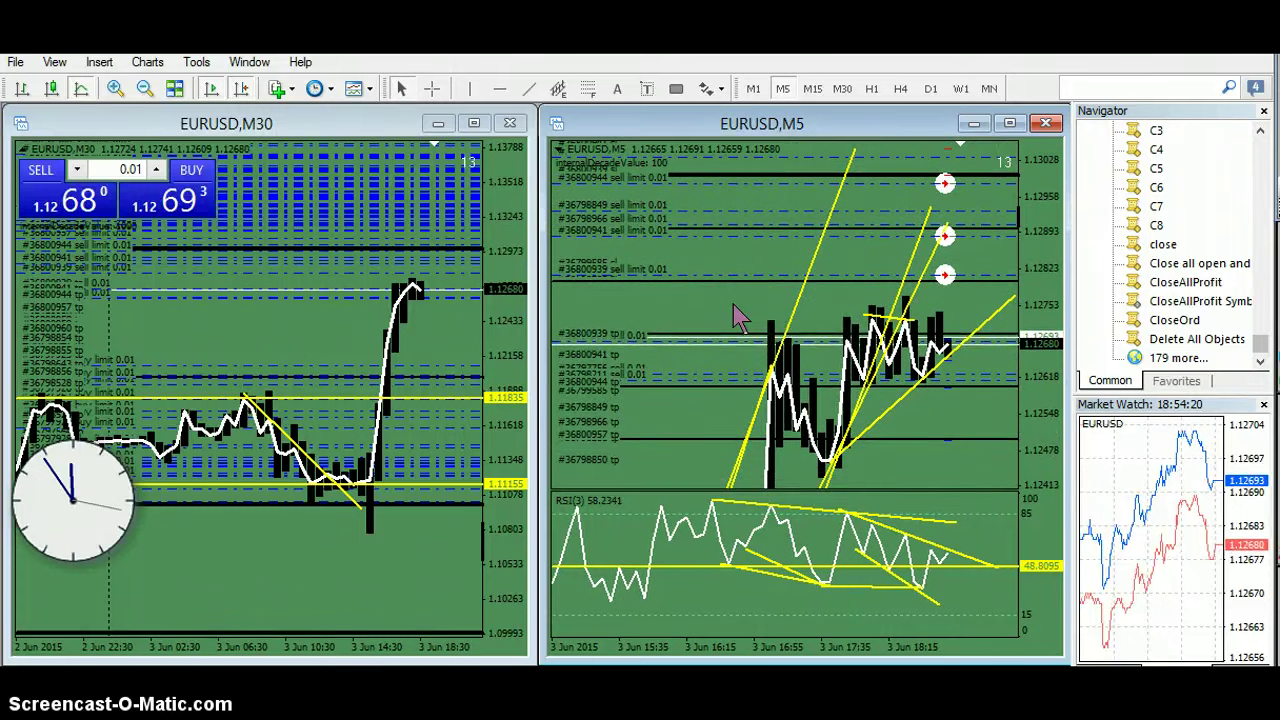
# - Move the clock onto the M5 chart and examine the sell limit levels against the price trendlines and the RSI
pyautogui.moveTo(106, 486); pyautogui.dragTo(646, 268)
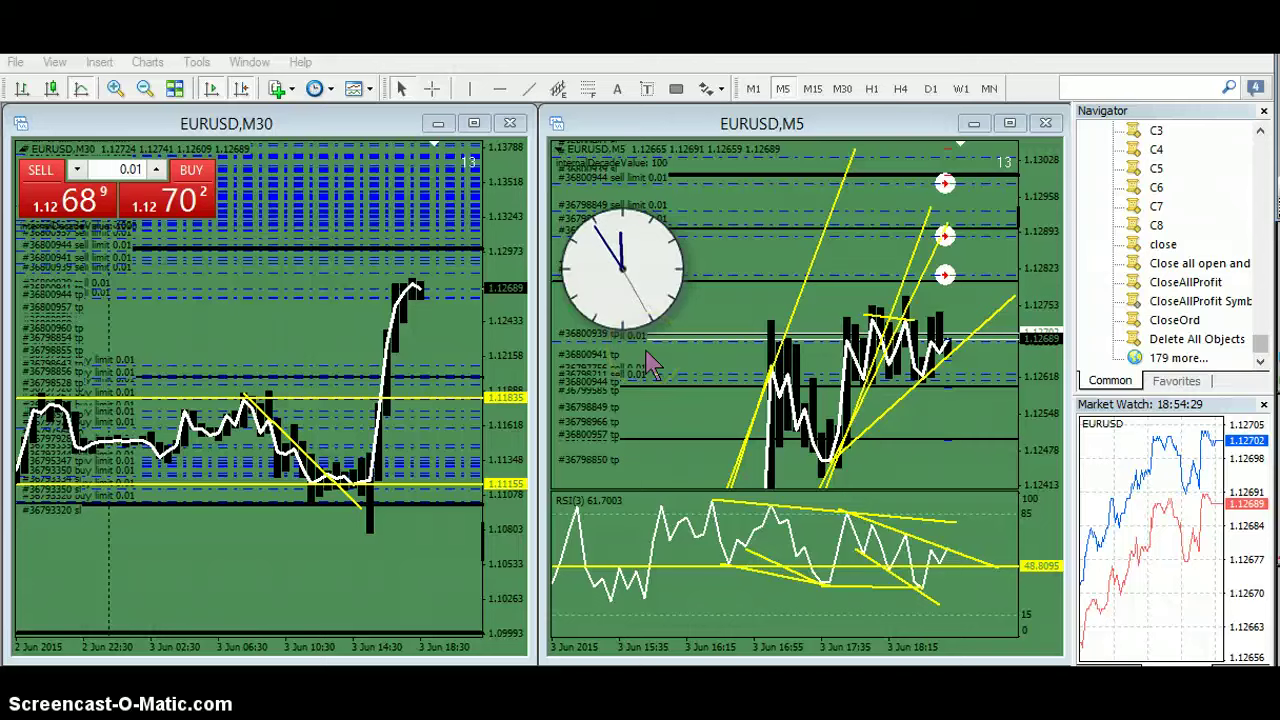
pyautogui.moveTo(1057, 314); pyautogui.dragTo(951, 262)
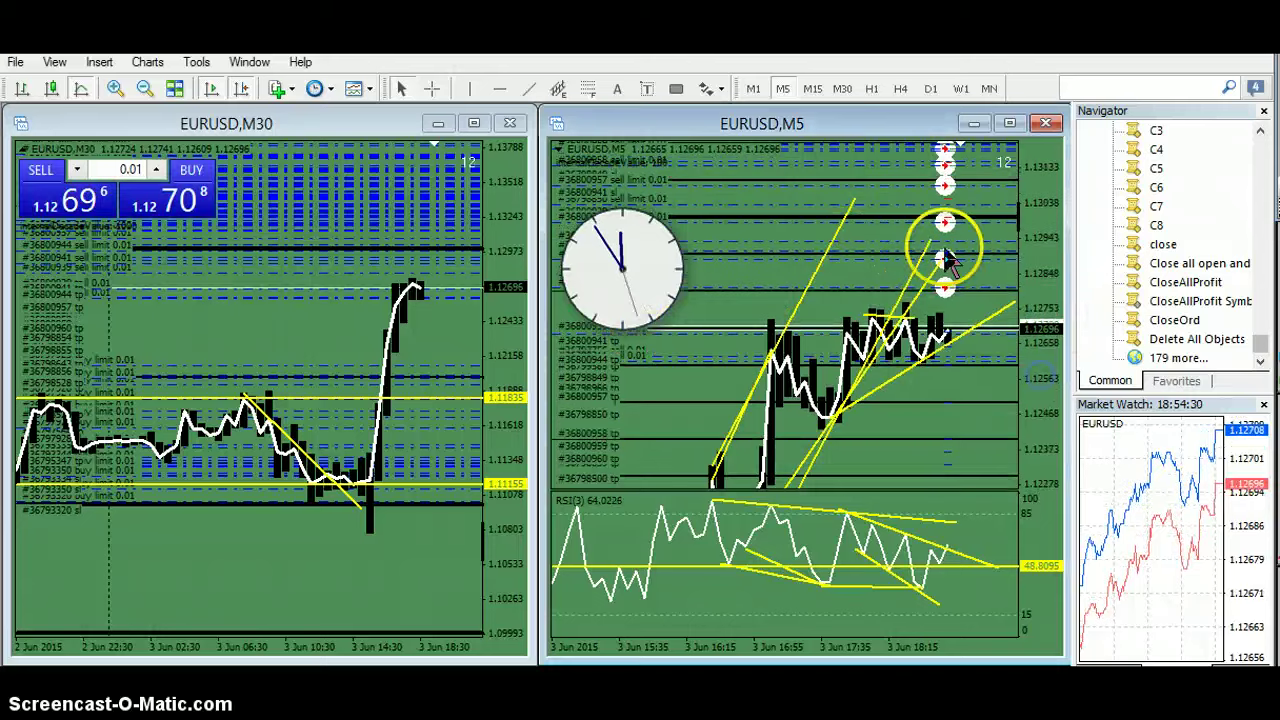
pyautogui.moveTo(862, 257); pyautogui.dragTo(798, 314)
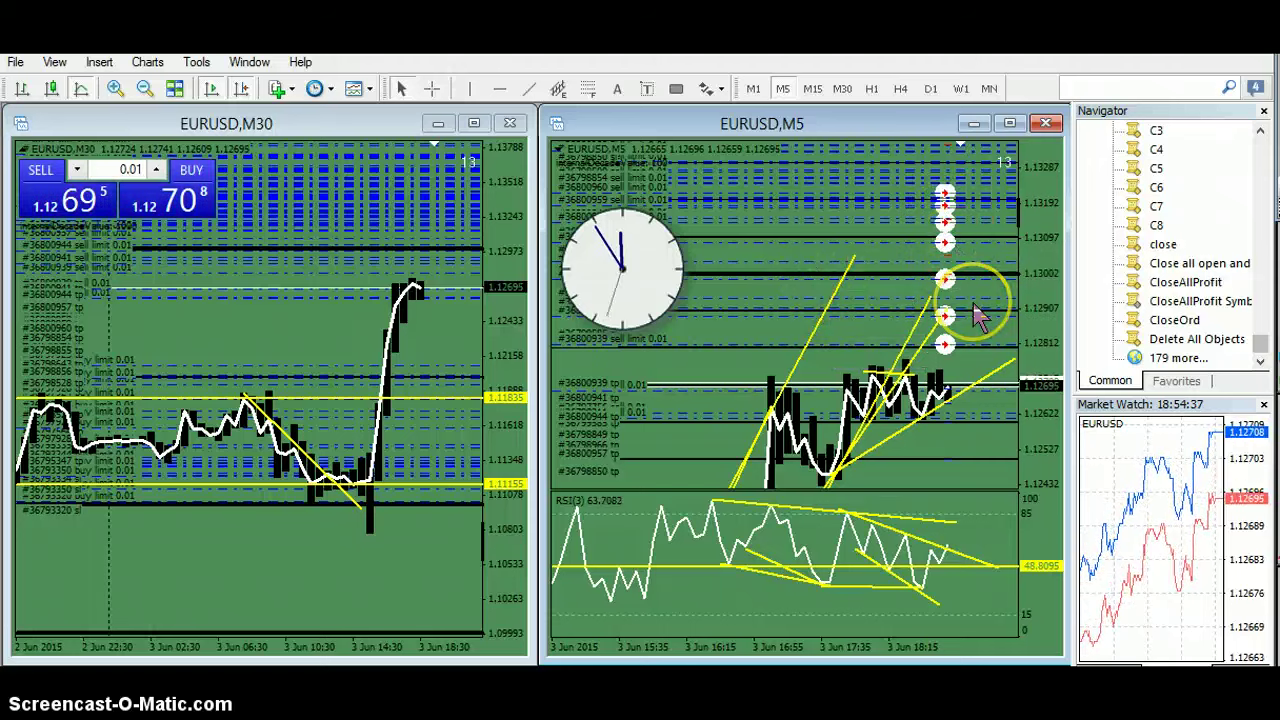
pyautogui.moveTo(1040, 288); pyautogui.dragTo(1043, 322)
pyautogui.moveTo(758, 290); pyautogui.dragTo(766, 352)
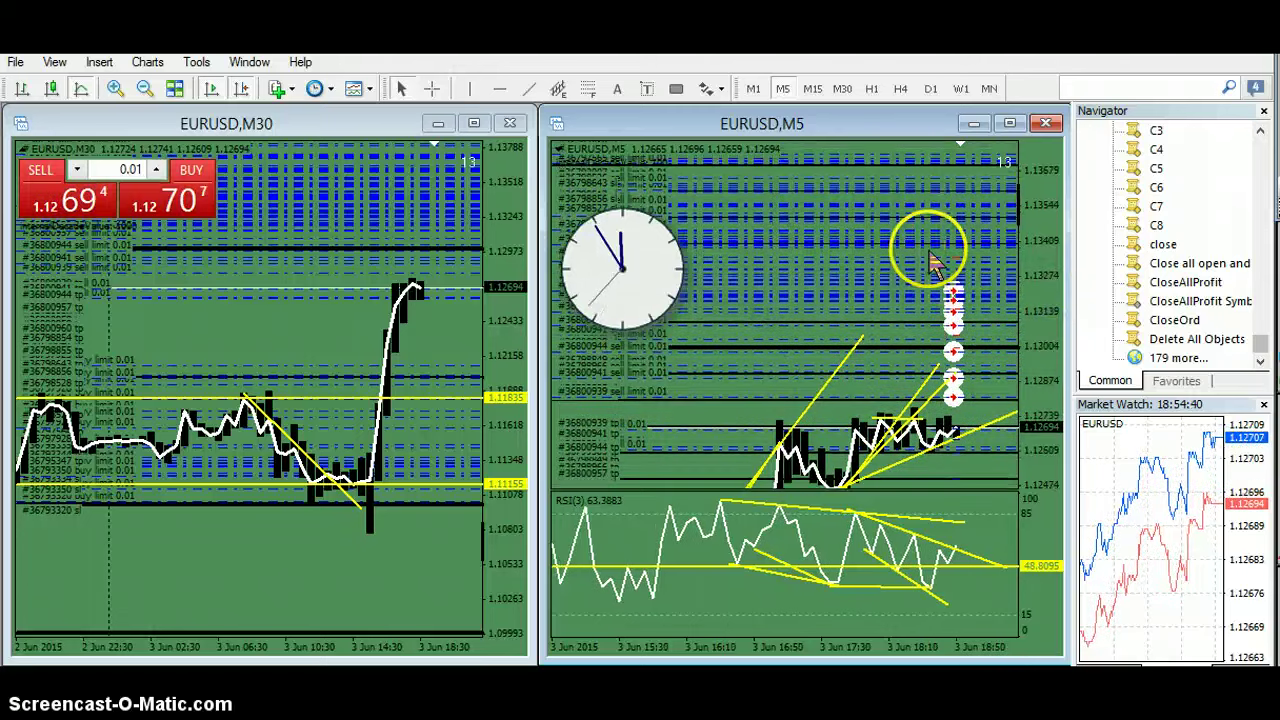
pyautogui.moveTo(1022, 295)
pyautogui.mouseDown()
pyautogui.moveTo(1019, 237)
pyautogui.moveTo(1027, 282)
pyautogui.mouseUp()
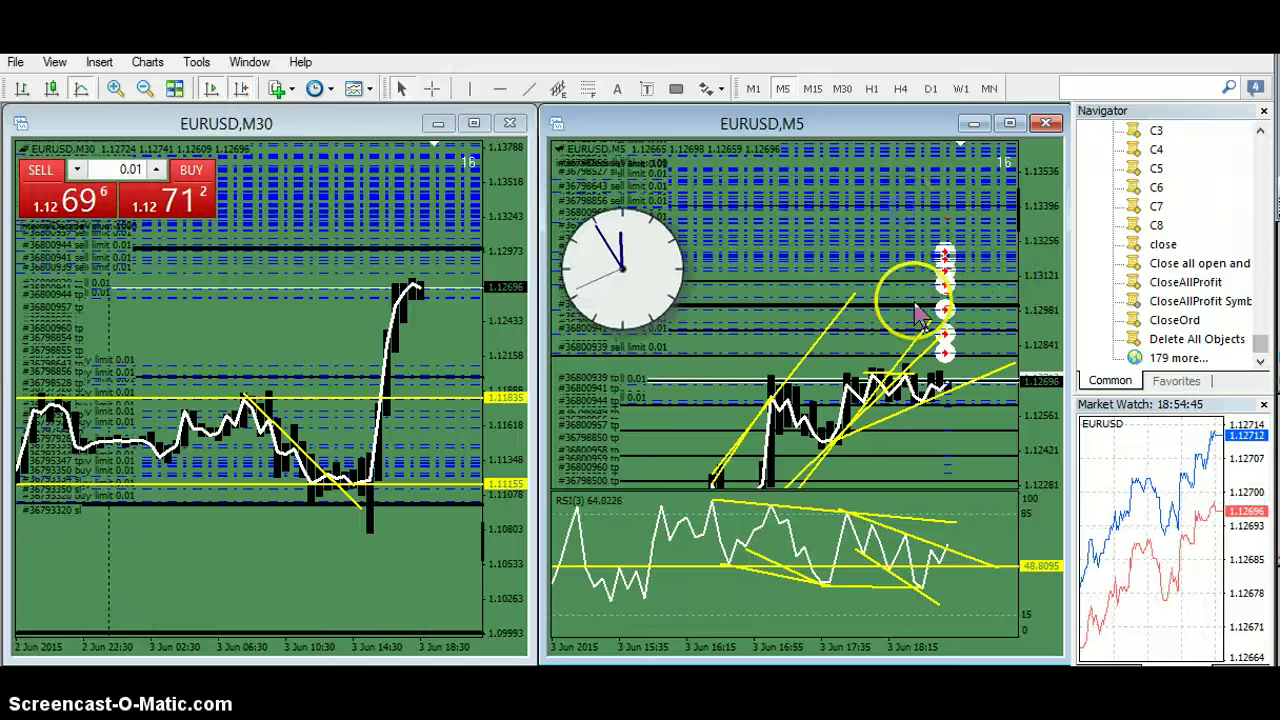
pyautogui.moveTo(909, 285); pyautogui.dragTo(998, 251)
pyautogui.moveTo(788, 204); pyautogui.dragTo(788, 265)
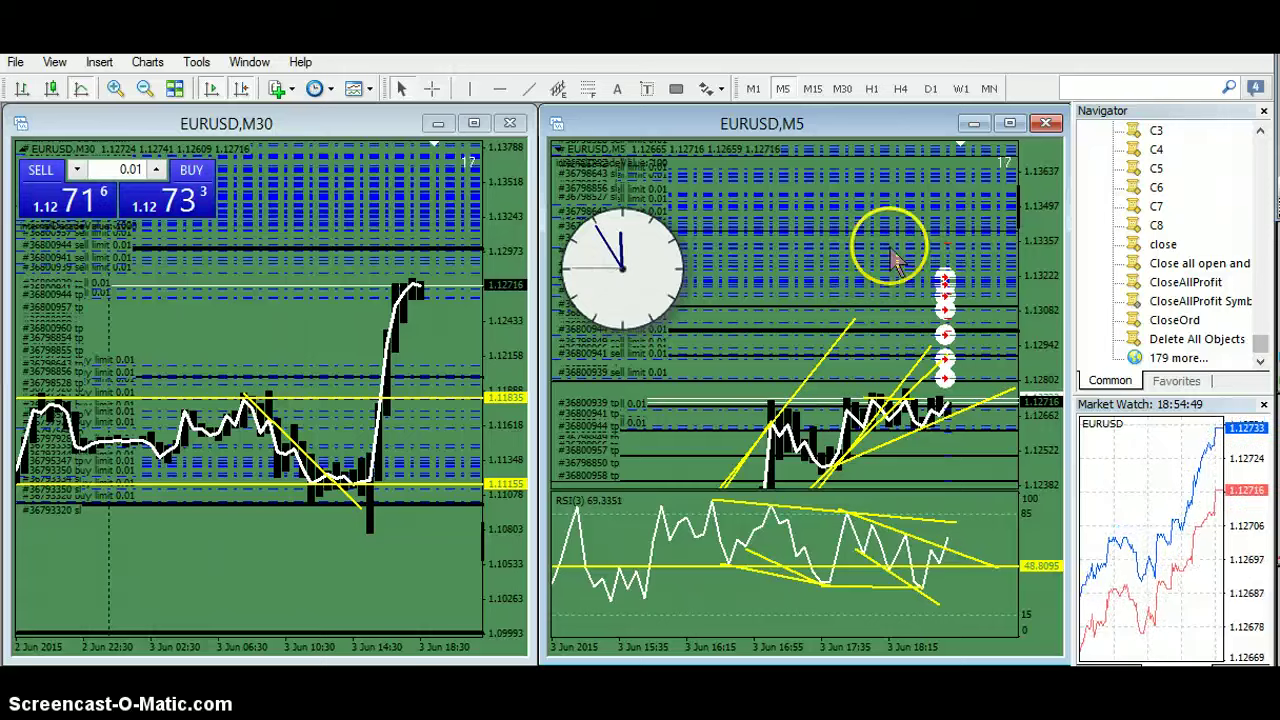
# - Switch the M30 chart to the M15 timeframe and examine its latest price bars alongside the M5 chart
pyautogui.moveTo(518, 283); pyautogui.dragTo(428, 373)
pyautogui.moveTo(495, 414); pyautogui.dragTo(423, 457)
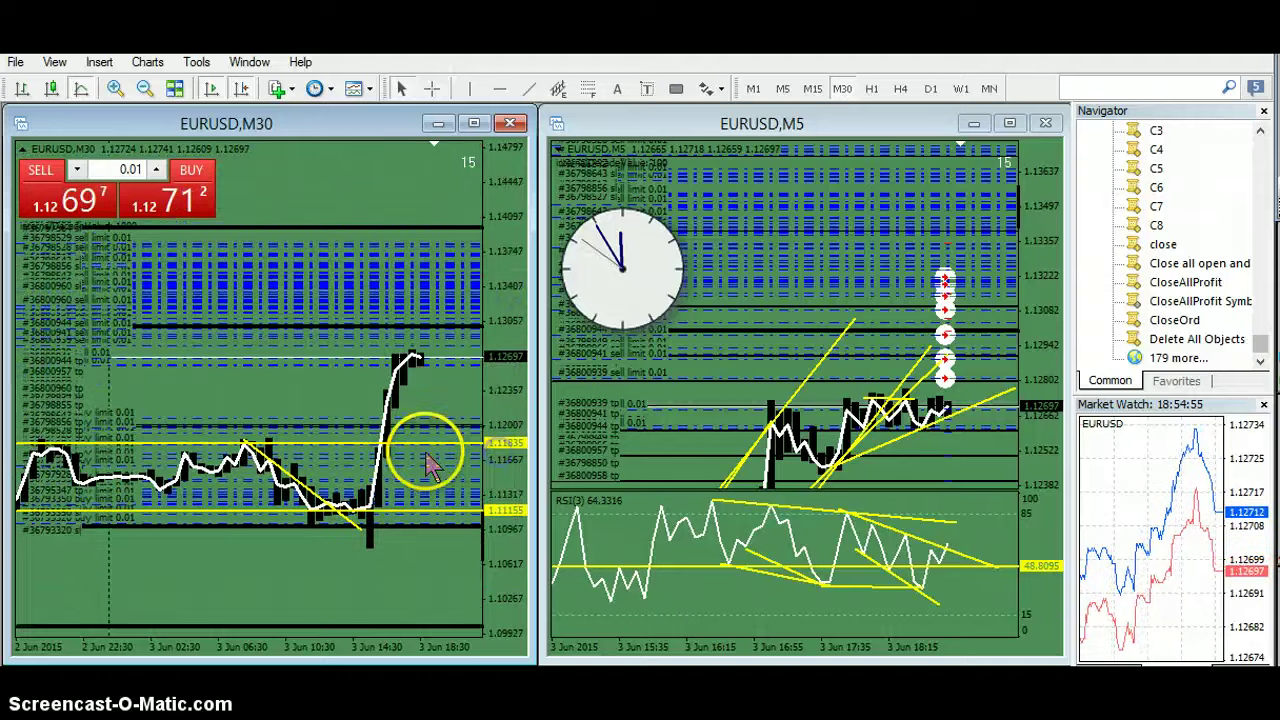
pyautogui.click(810, 90)
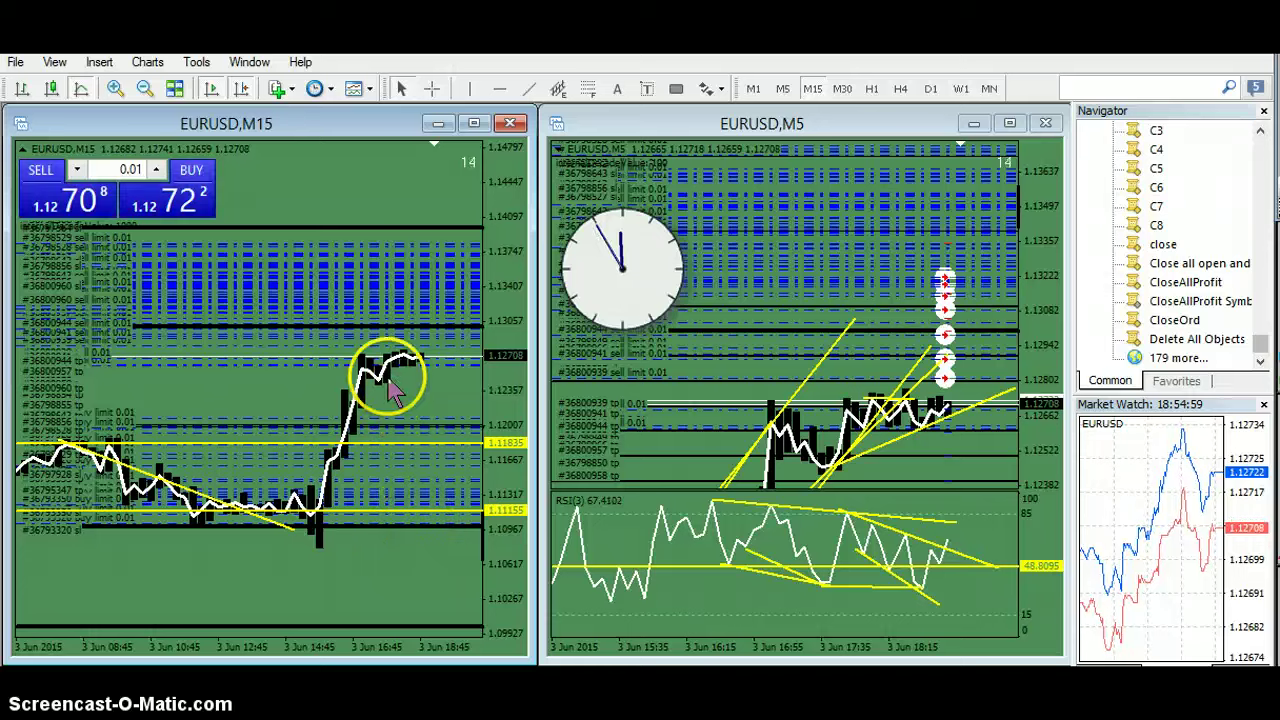
pyautogui.moveTo(510, 470); pyautogui.dragTo(400, 340)
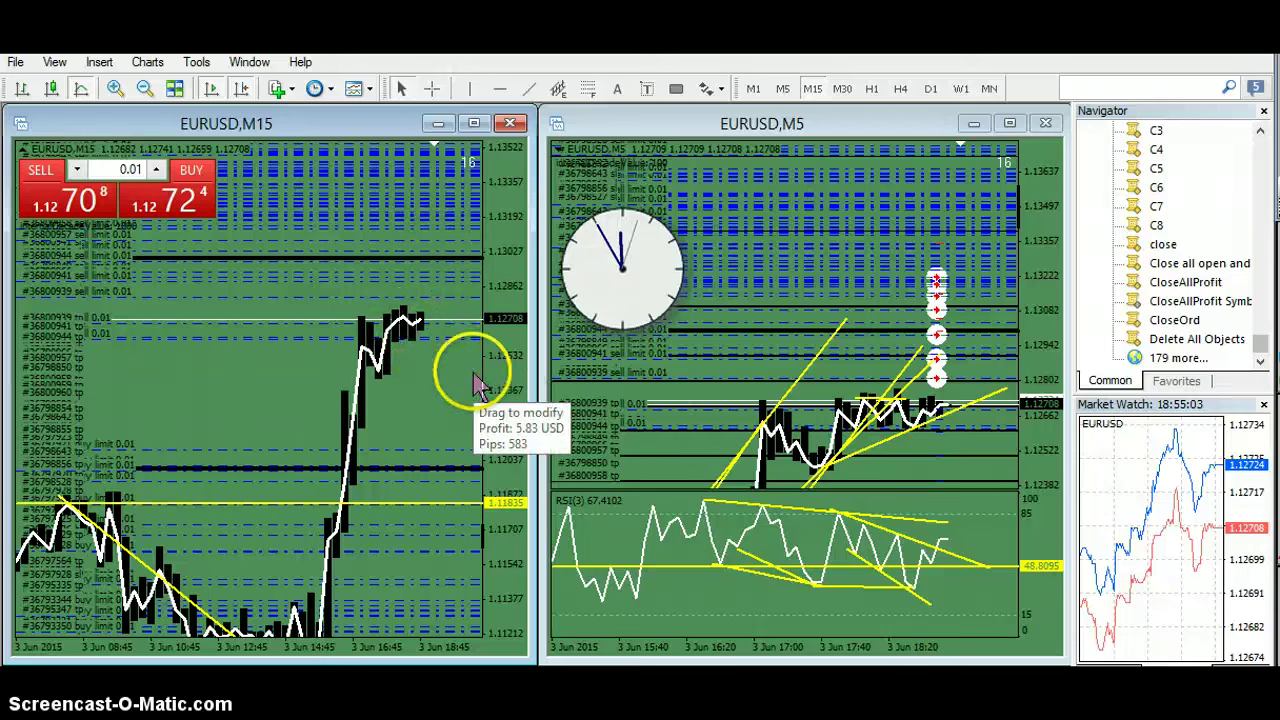
pyautogui.moveTo(490, 368); pyautogui.dragTo(494, 394)
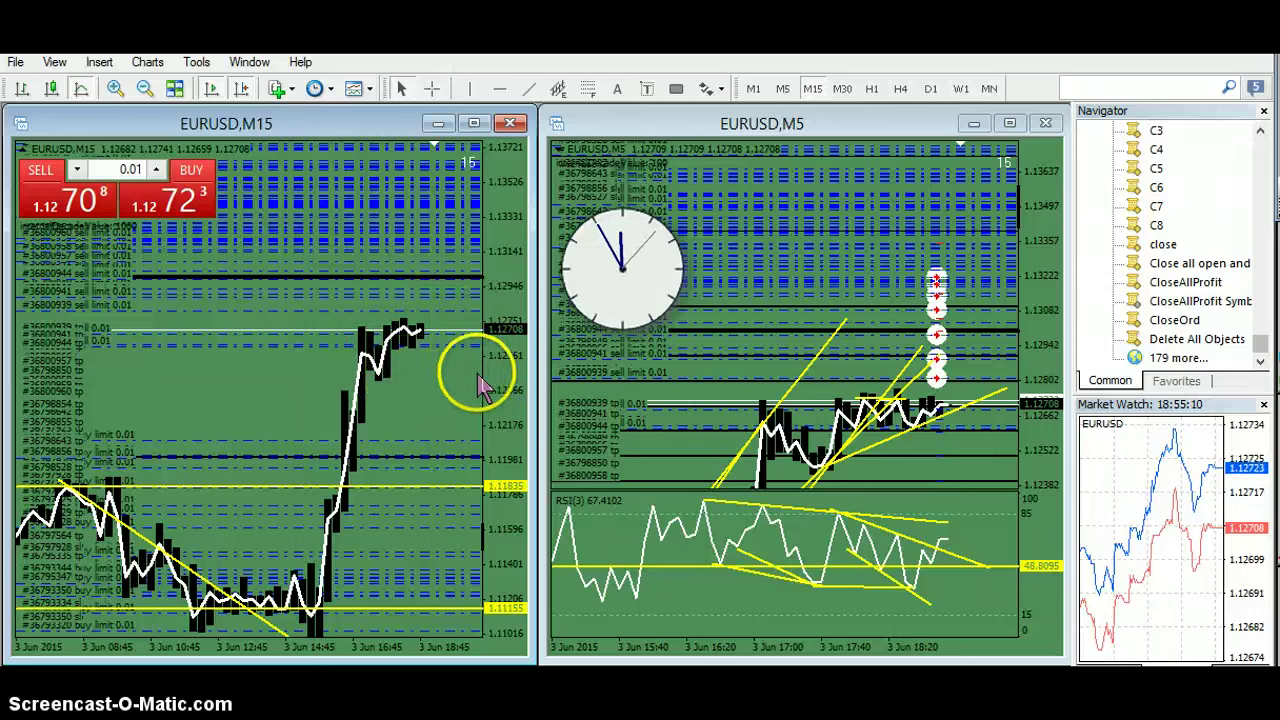
pyautogui.click(640, 386)
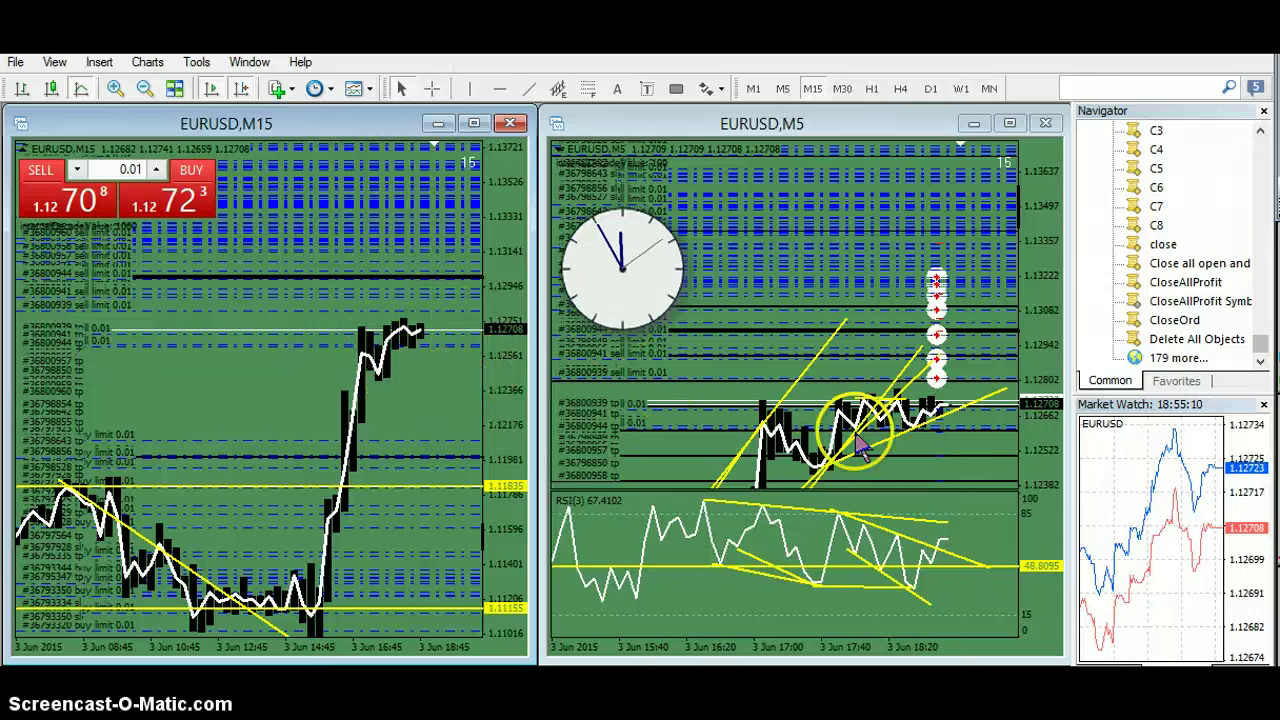
# - Switch the M5 chart to the M15 timeframe and clear all its price trendlines and RSI lines
pyautogui.click(985, 455)
pyautogui.moveTo(1025, 437); pyautogui.dragTo(1012, 306)
pyautogui.moveTo(969, 350); pyautogui.dragTo(977, 216)
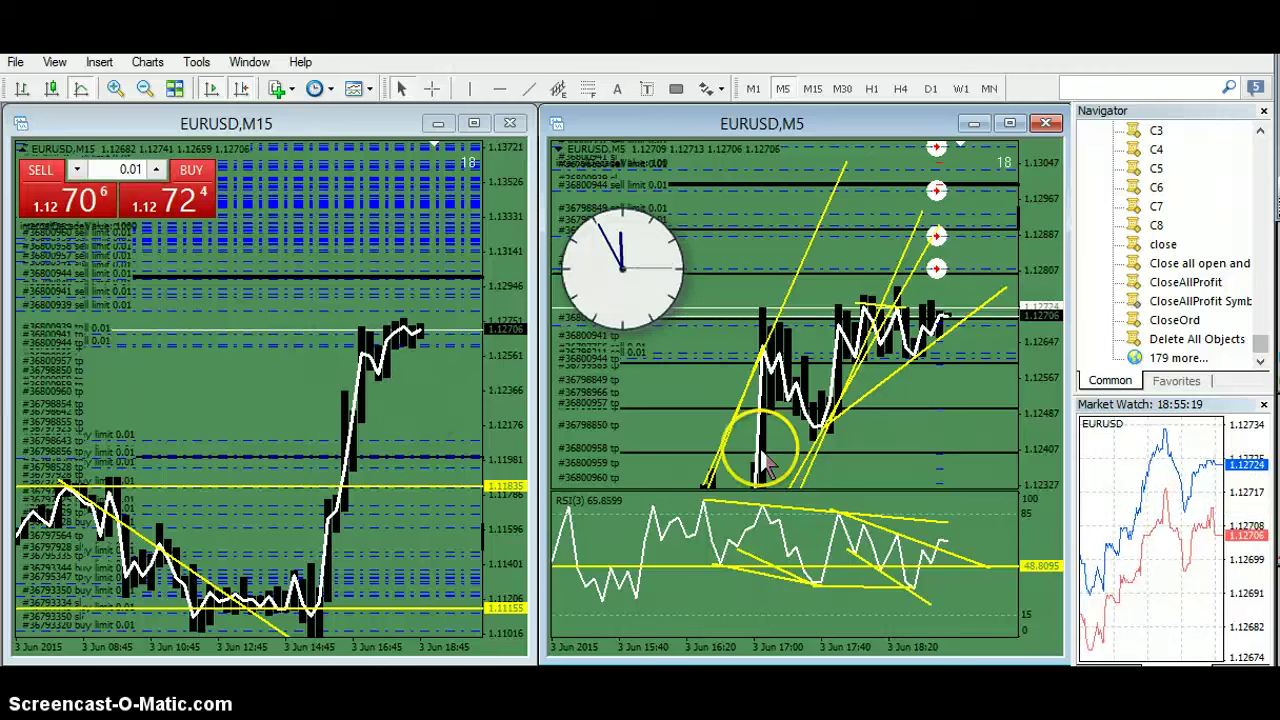
pyautogui.moveTo(950, 447)
pyautogui.moveTo(950, 425); pyautogui.dragTo(909, 310)
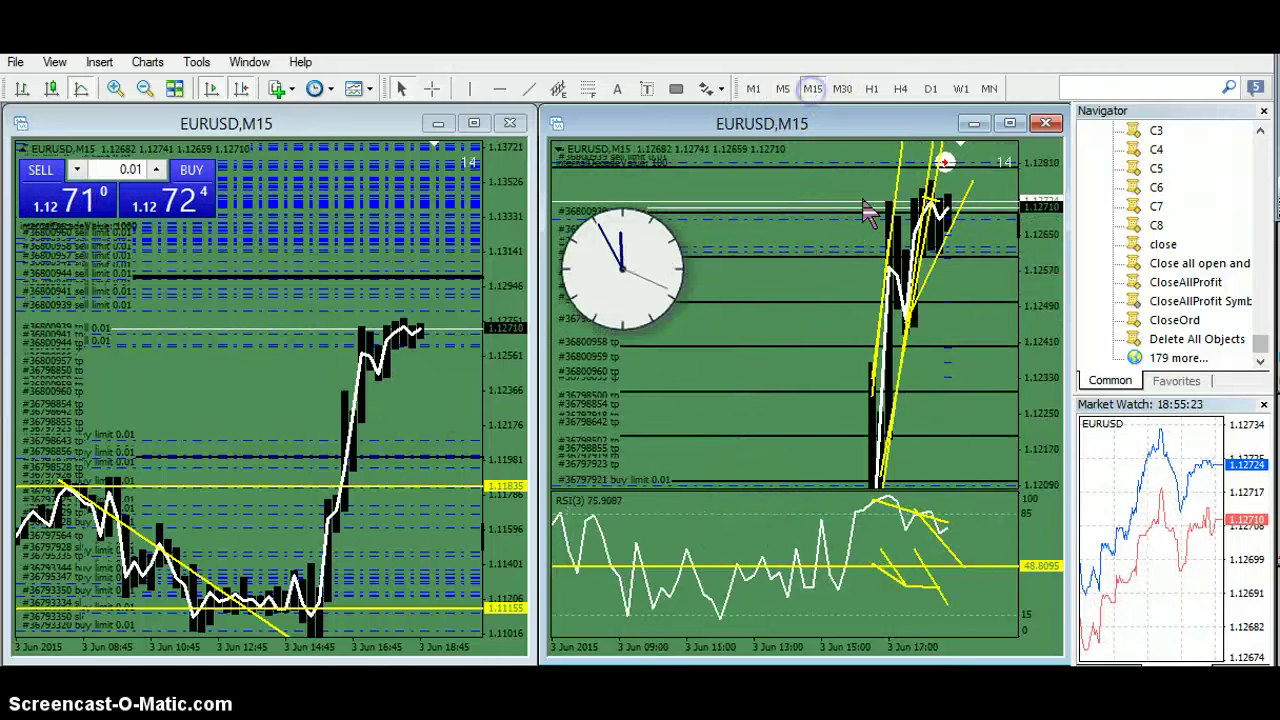
pyautogui.moveTo(1057, 314); pyautogui.dragTo(1035, 390)
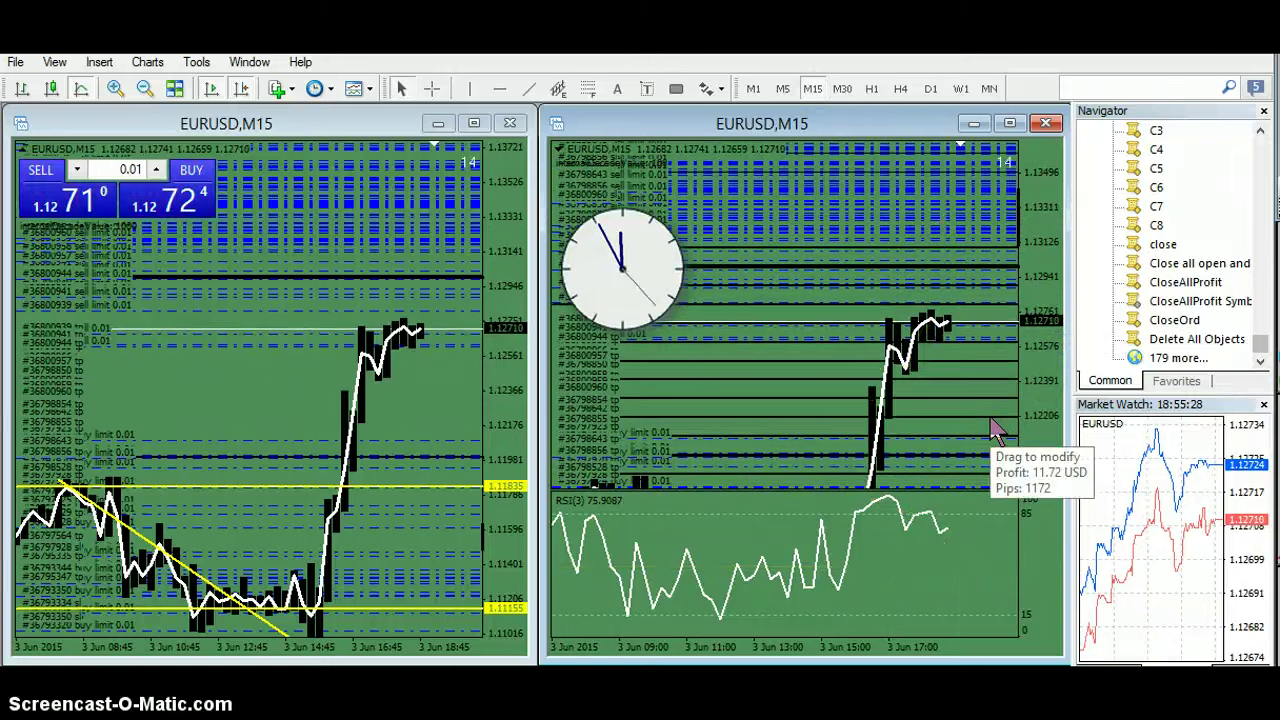
# - Draw a falling trendline under the latest RSI lows and a rising one under the latest price lows on the cleared M15 chart
pyautogui.click(691, 186)
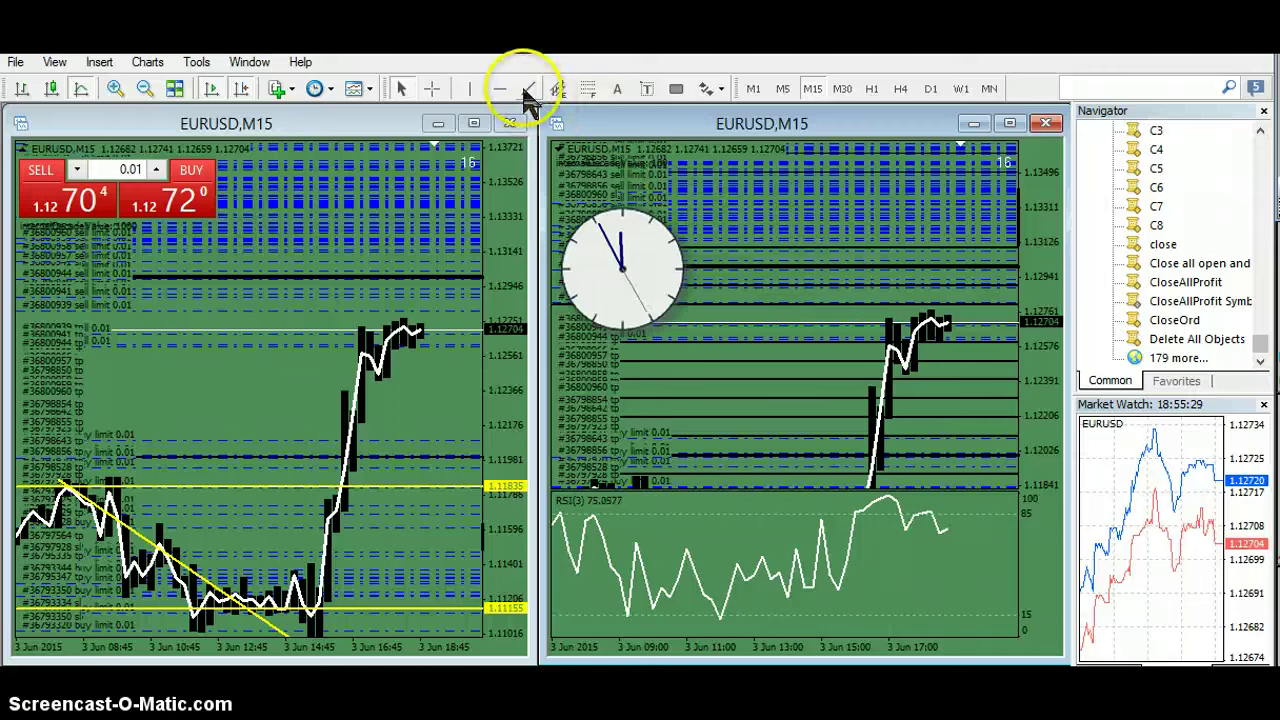
pyautogui.moveTo(899, 527); pyautogui.dragTo(941, 538)
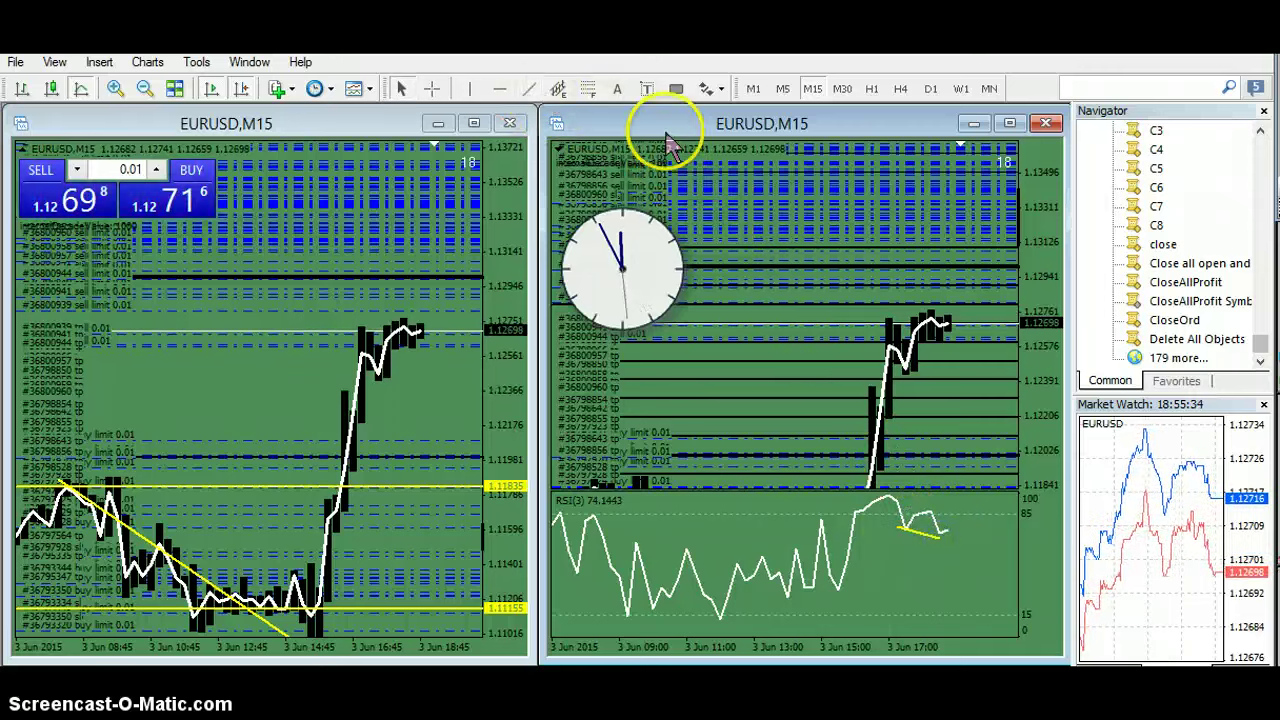
pyautogui.click(530, 90)
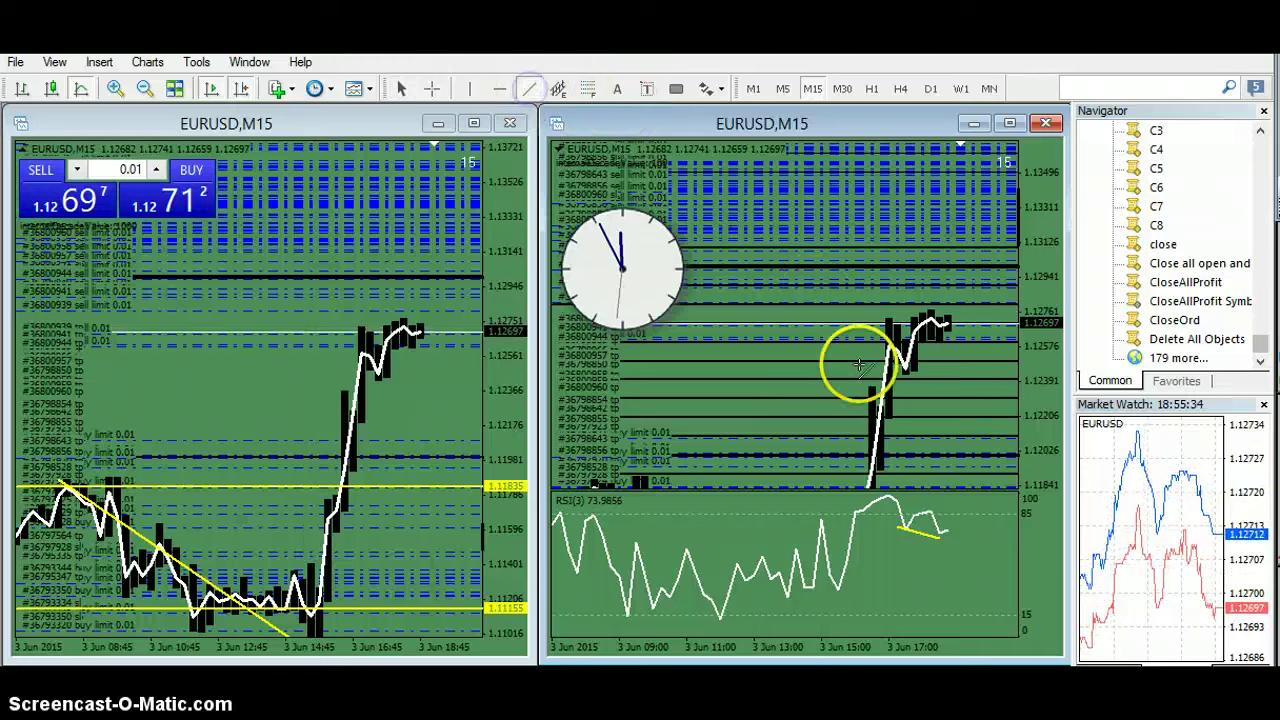
pyautogui.moveTo(974, 304); pyautogui.dragTo(975, 305)
pyautogui.click(902, 366)
pyautogui.moveTo(911, 373); pyautogui.dragTo(906, 373)
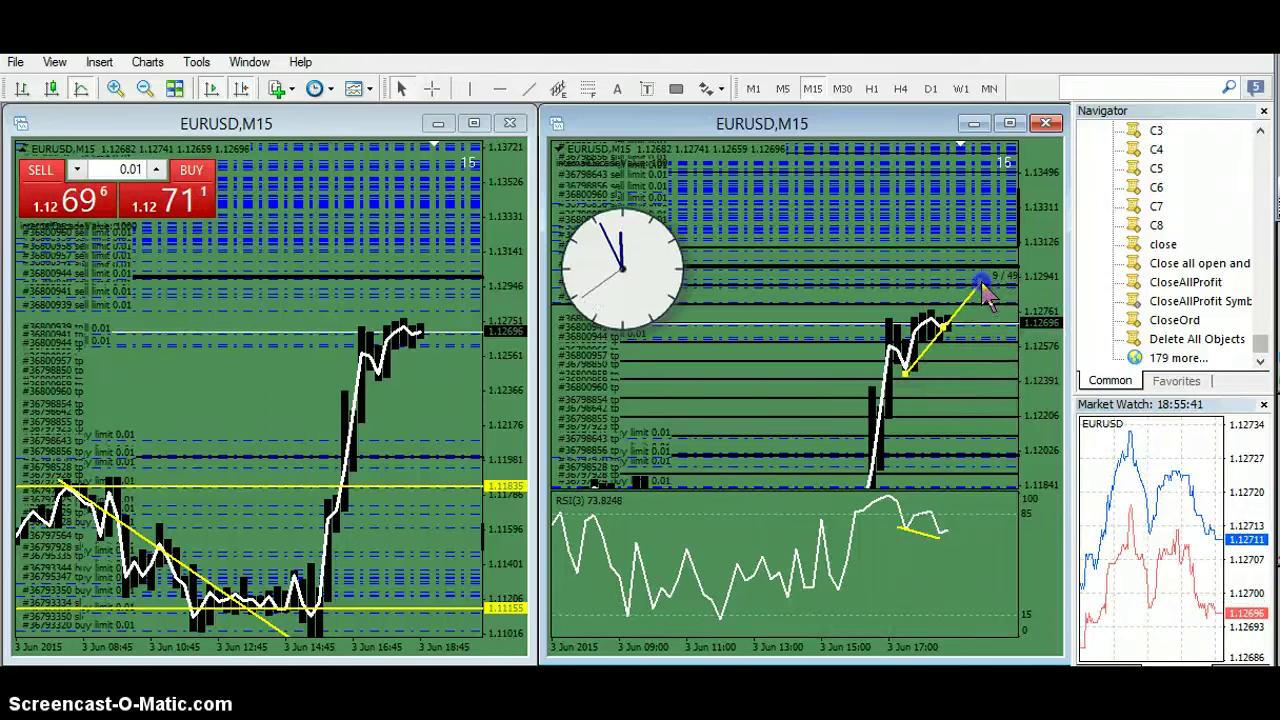
pyautogui.click(965, 340)
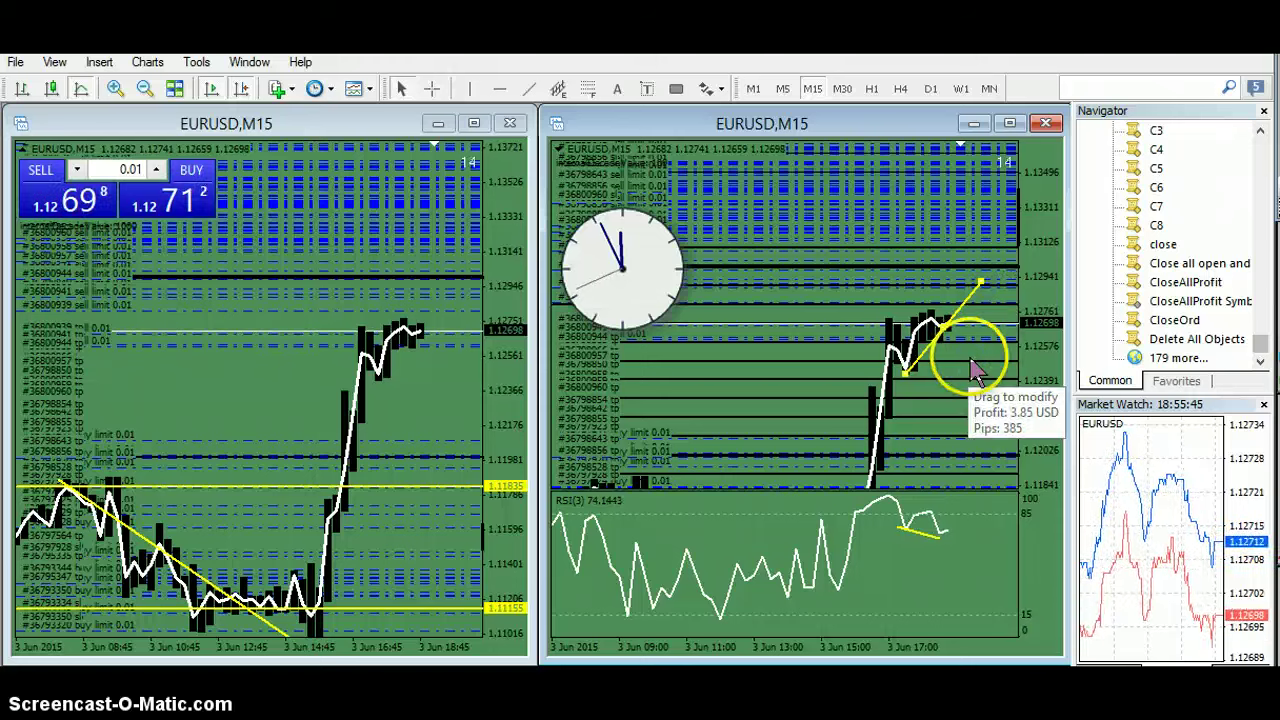
pyautogui.click(950, 335)
pyautogui.moveTo(947, 381); pyautogui.dragTo(958, 307)
pyautogui.moveTo(1029, 346); pyautogui.dragTo(1031, 363)
pyautogui.moveTo(927, 371); pyautogui.dragTo(923, 310)
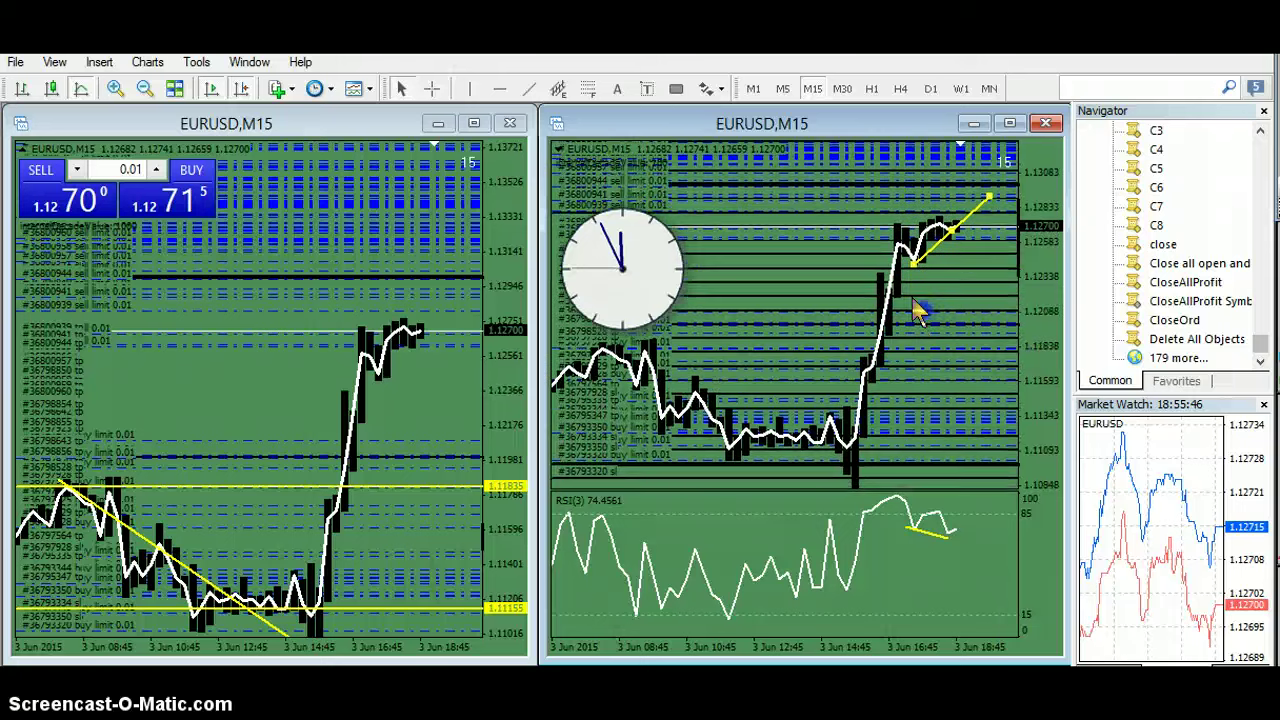
# - Return the chart with the RSI to M5 and delete its price and RSI trendlines
pyautogui.click(670, 188)
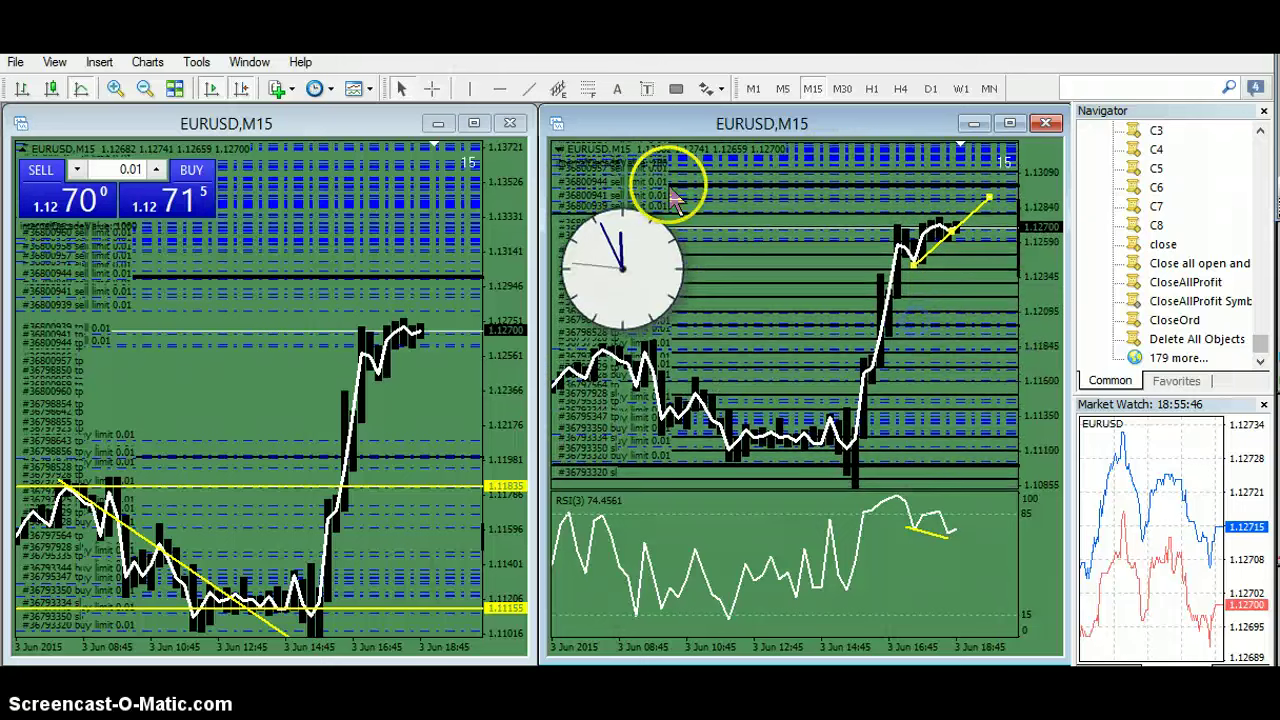
pyautogui.click(782, 89)
pyautogui.doubleClick(1033, 375)
pyautogui.moveTo(1030, 368); pyautogui.dragTo(987, 173)
pyautogui.moveTo(922, 308); pyautogui.dragTo(896, 490)
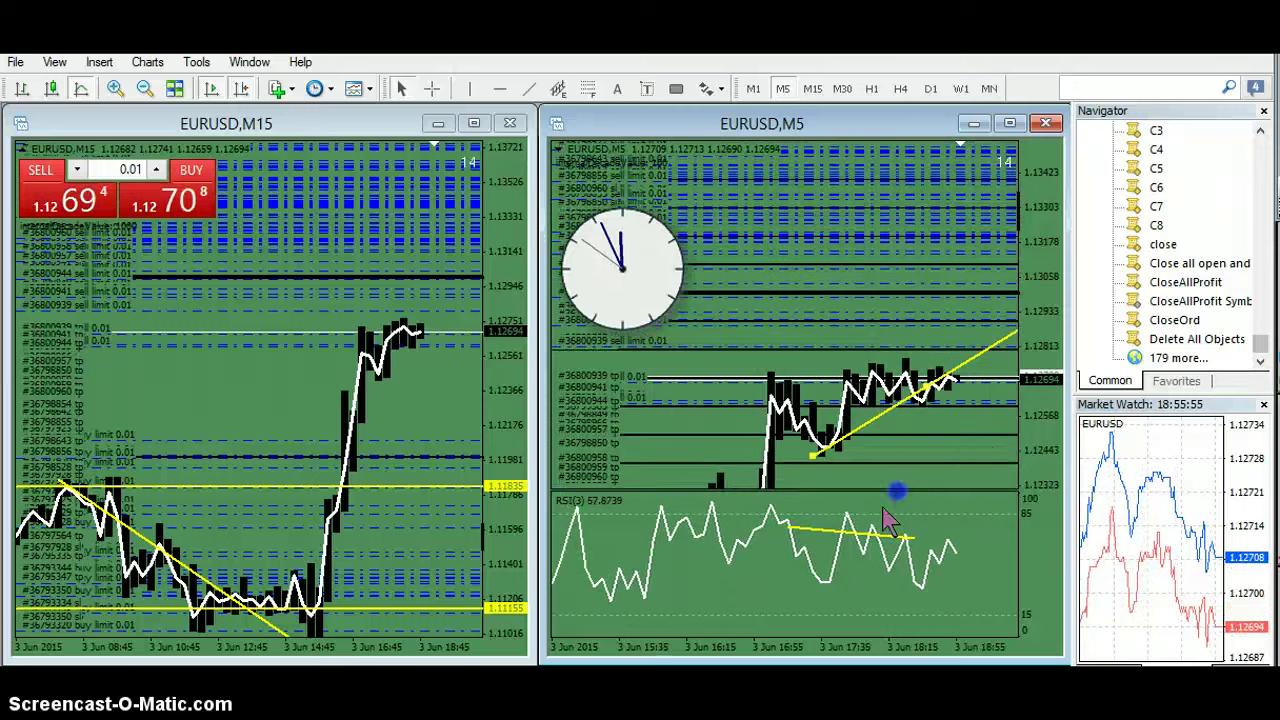
pyautogui.moveTo(1023, 411); pyautogui.dragTo(886, 423)
pyautogui.press('Delete')
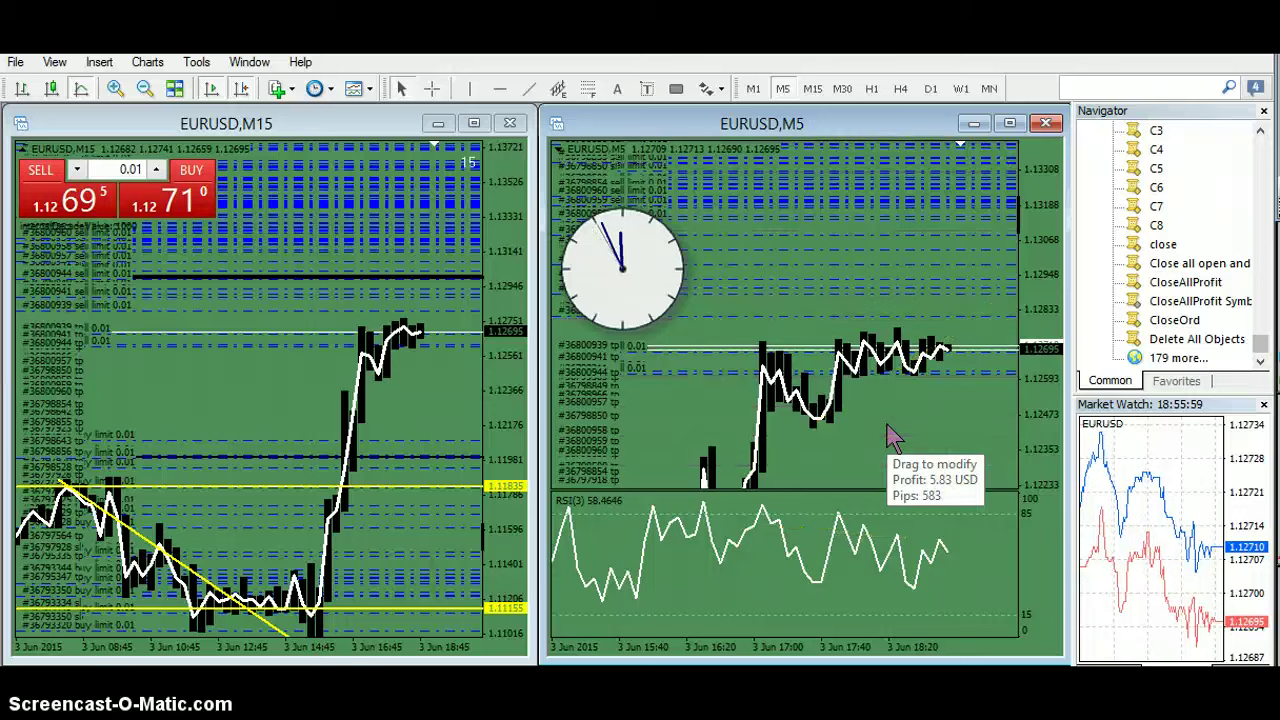
# - Draw a falling trendline across the descending RSI peaks on the M5 chart, starting from the peak near 17:40
pyautogui.click(533, 107)
pyautogui.click(528, 89)
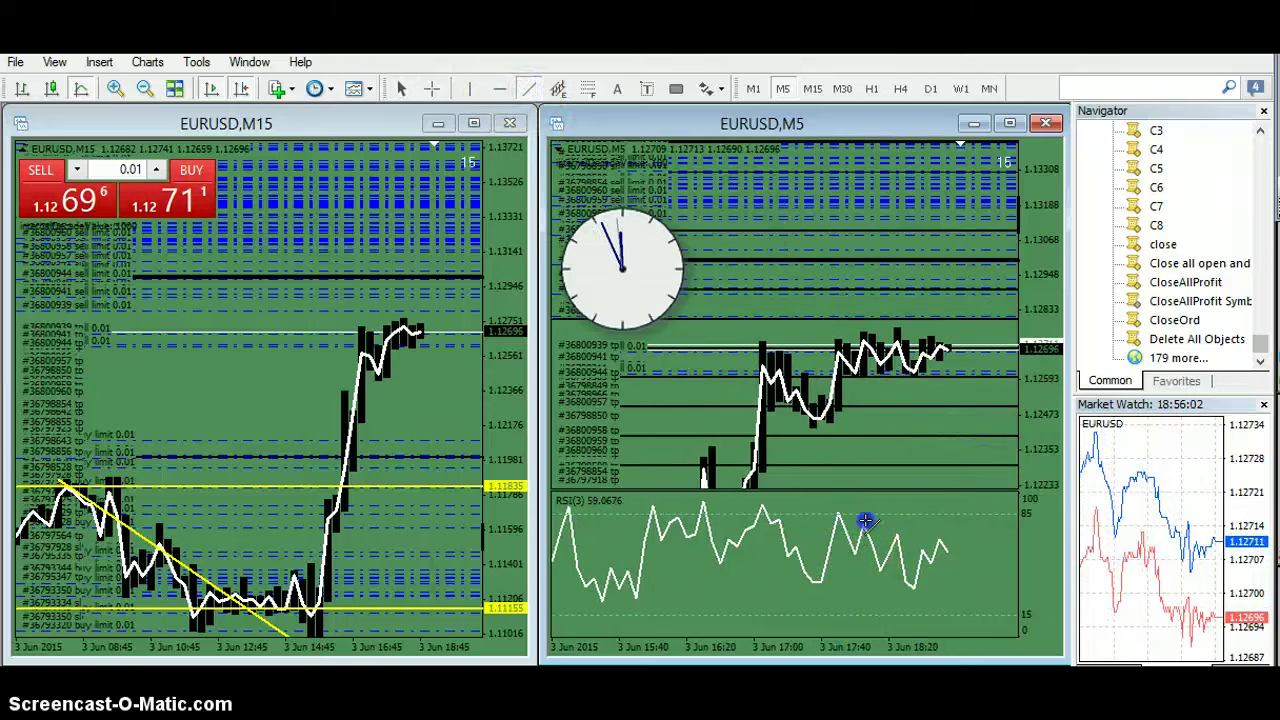
pyautogui.moveTo(835, 508); pyautogui.dragTo(997, 585)
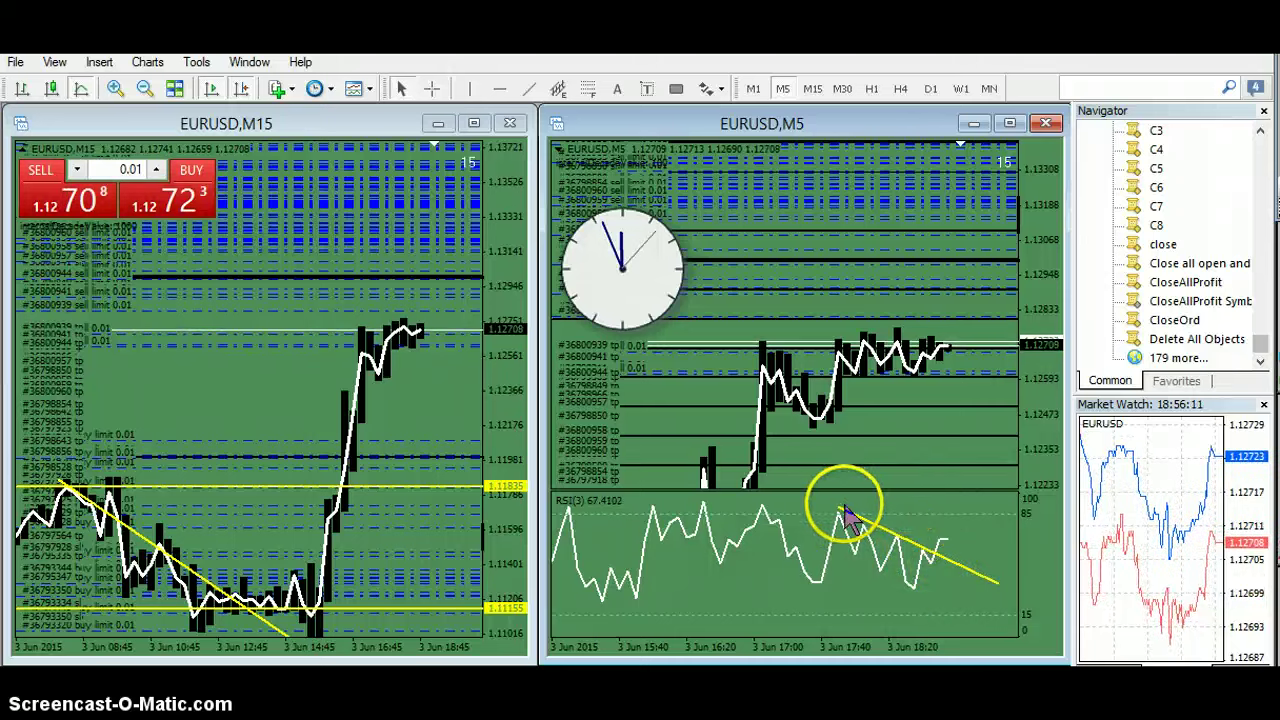
pyautogui.doubleClick(845, 515)
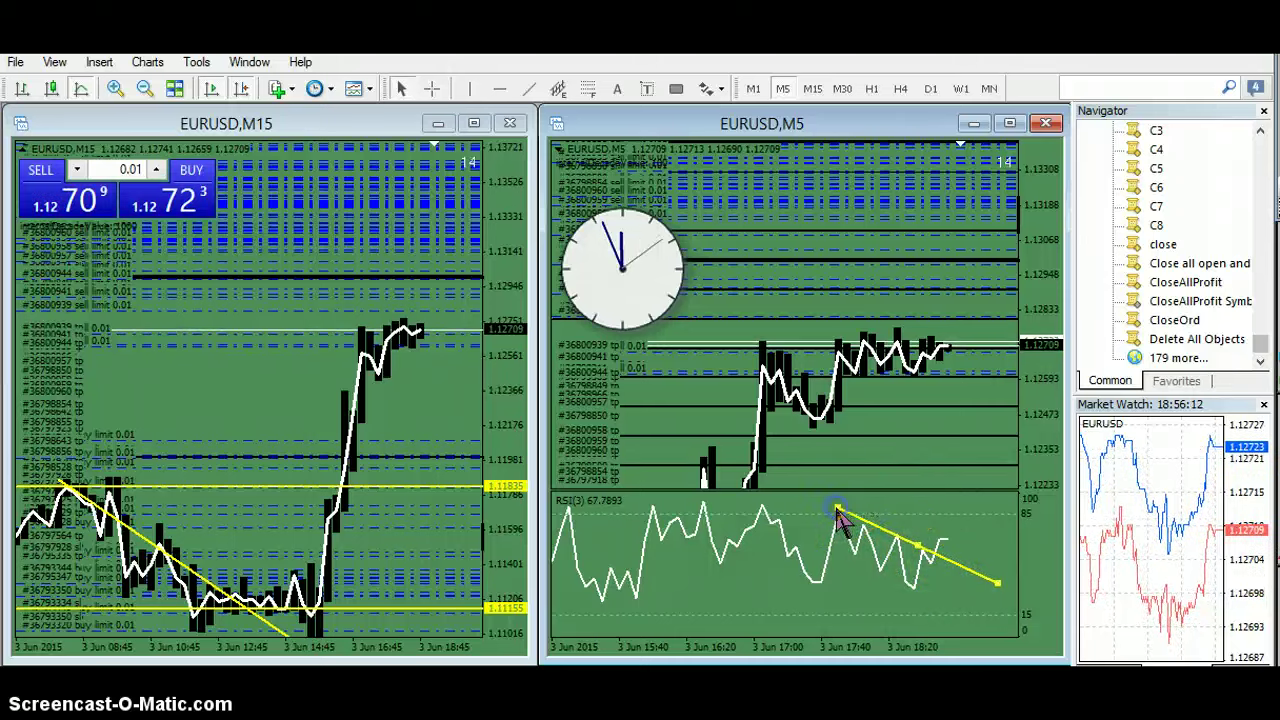
# - Make the RSI pane of the M5 chart slightly taller and move the clock onto the M15 chart
pyautogui.moveTo(878, 446)
pyautogui.mouseDown()
pyautogui.moveTo(874, 418)
pyautogui.moveTo(884, 430)
pyautogui.mouseUp()
pyautogui.moveTo(862, 494); pyautogui.dragTo(862, 408)
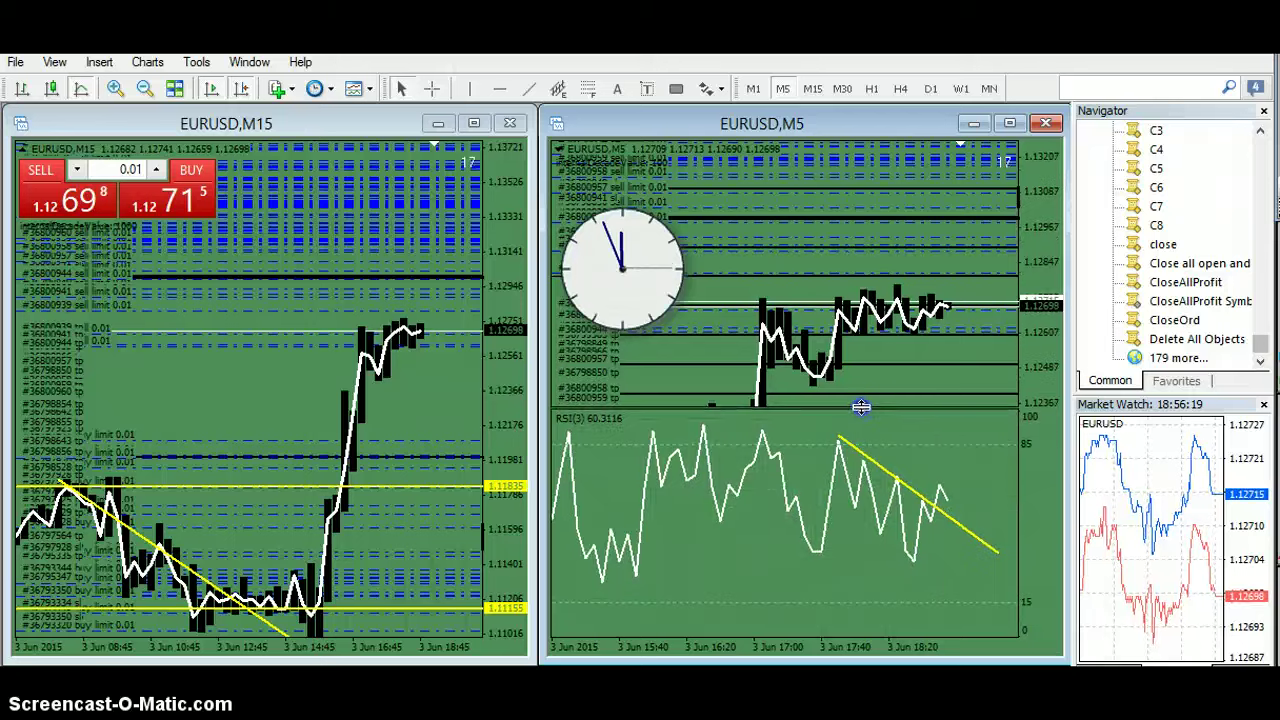
pyautogui.moveTo(928, 369); pyautogui.dragTo(889, 323)
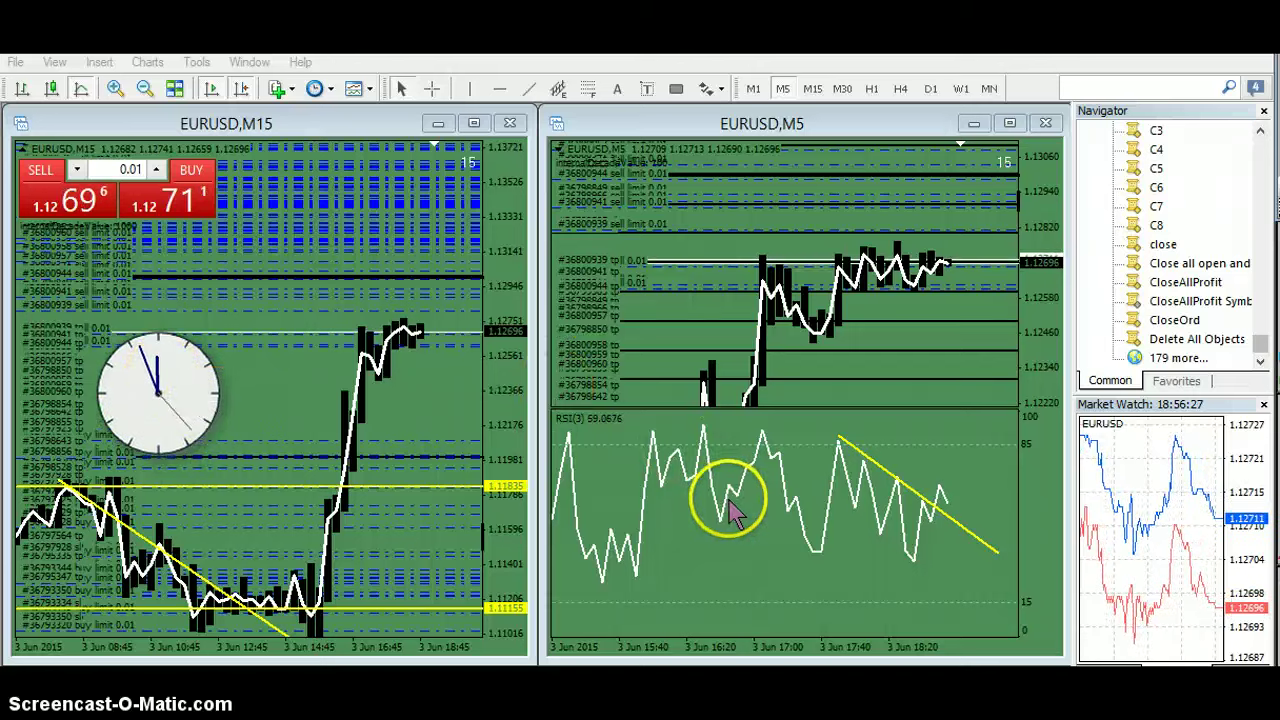
pyautogui.moveTo(771, 407); pyautogui.dragTo(777, 468)
# - Compare the recent M5 price highs and lows with the RSI swings and the falling RSI trendline
pyautogui.click(882, 573)
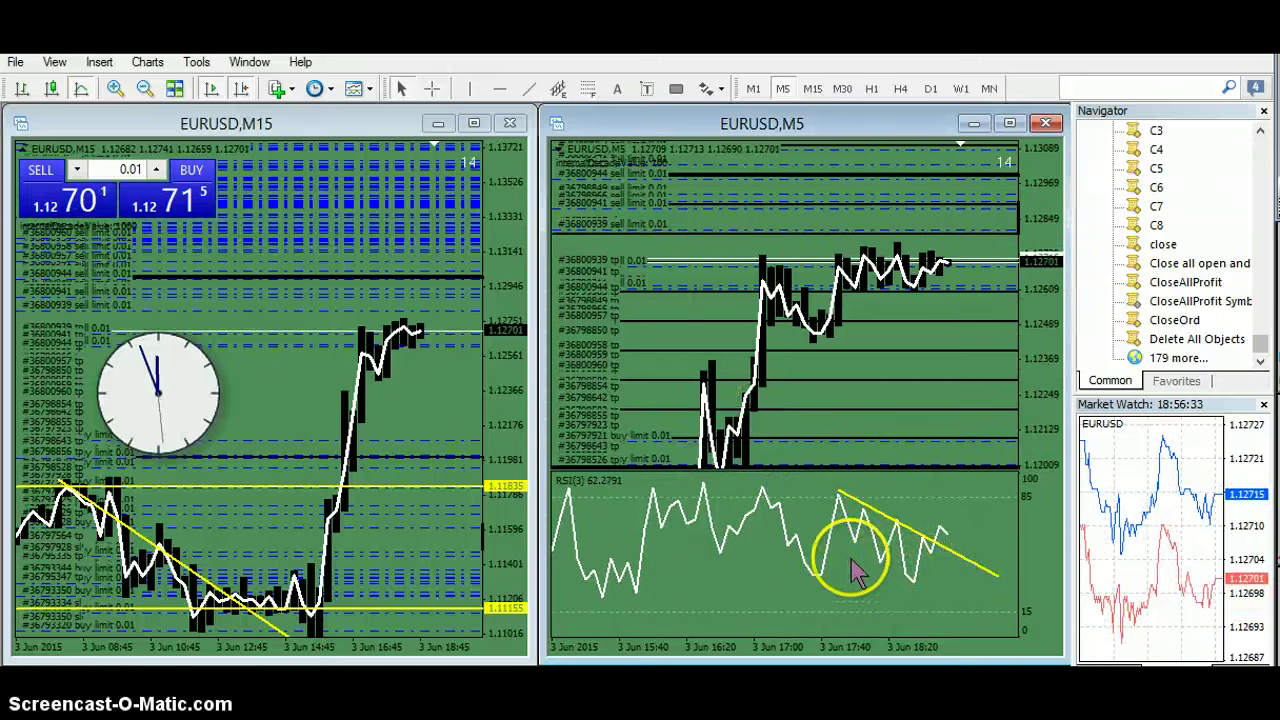
pyautogui.moveTo(875, 582); pyautogui.dragTo(765, 192)
pyautogui.moveTo(843, 235); pyautogui.dragTo(935, 389)
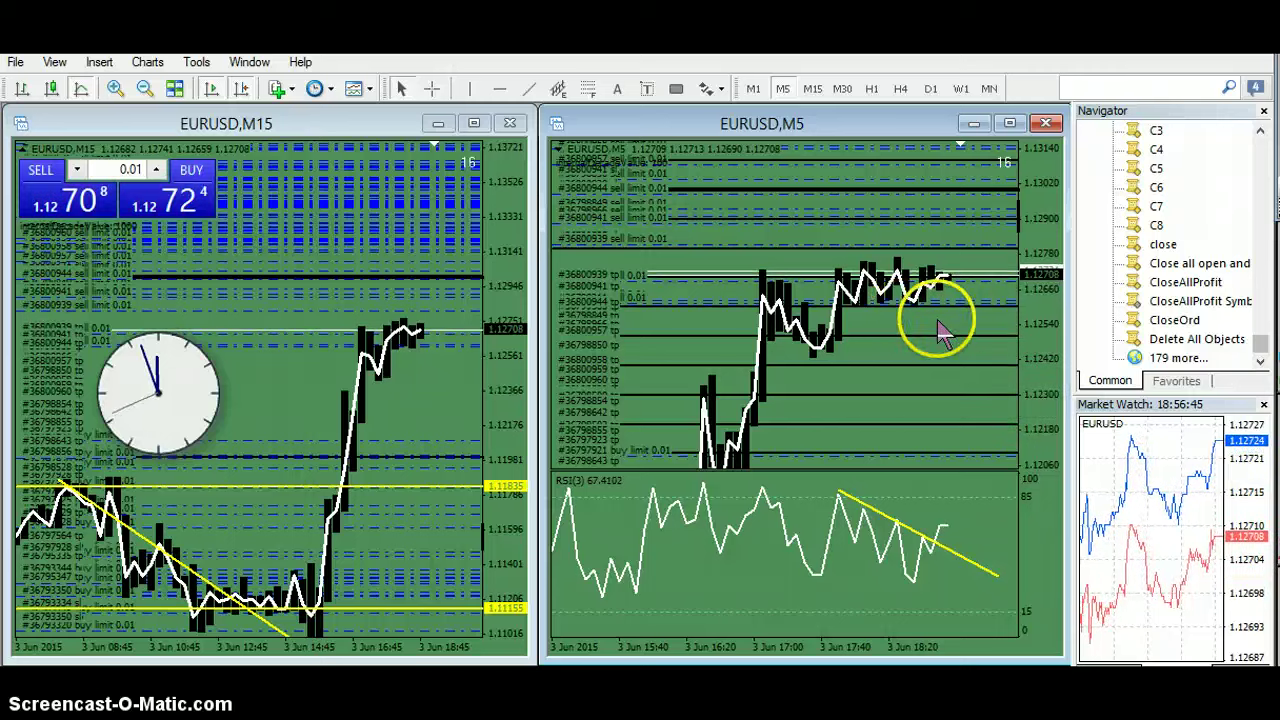
pyautogui.moveTo(940, 354); pyautogui.dragTo(877, 400)
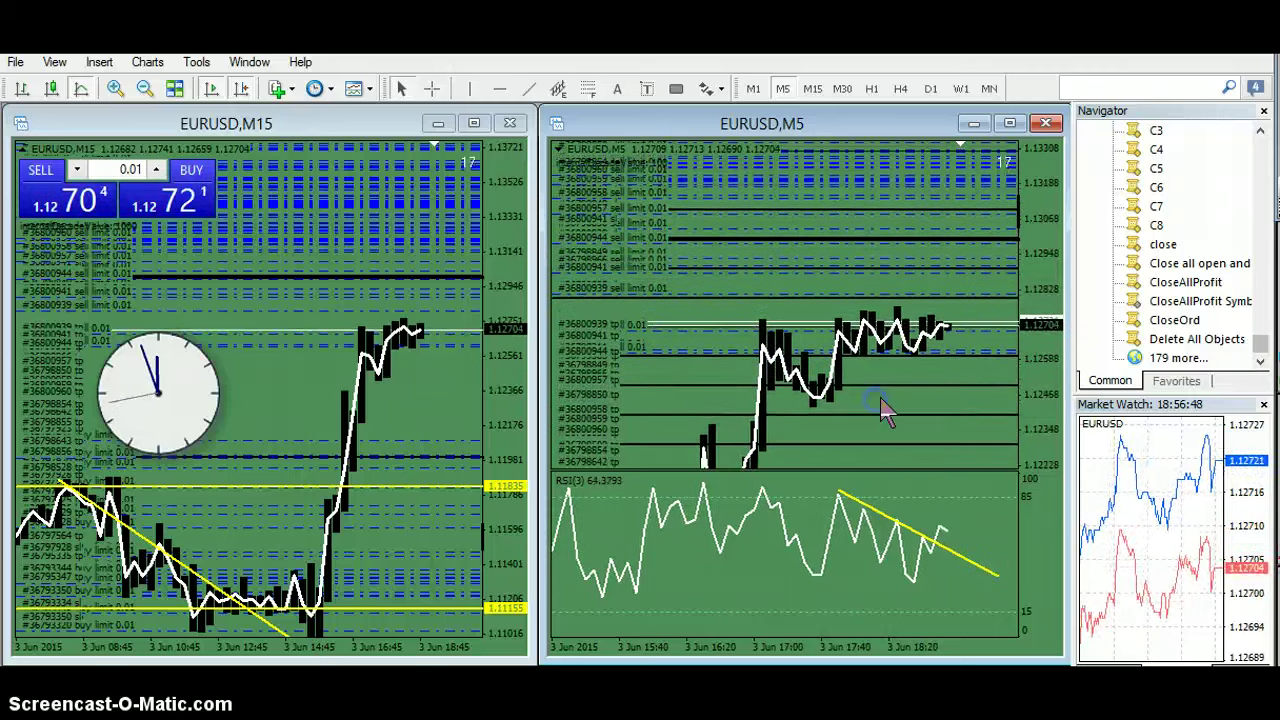
pyautogui.click(890, 405)
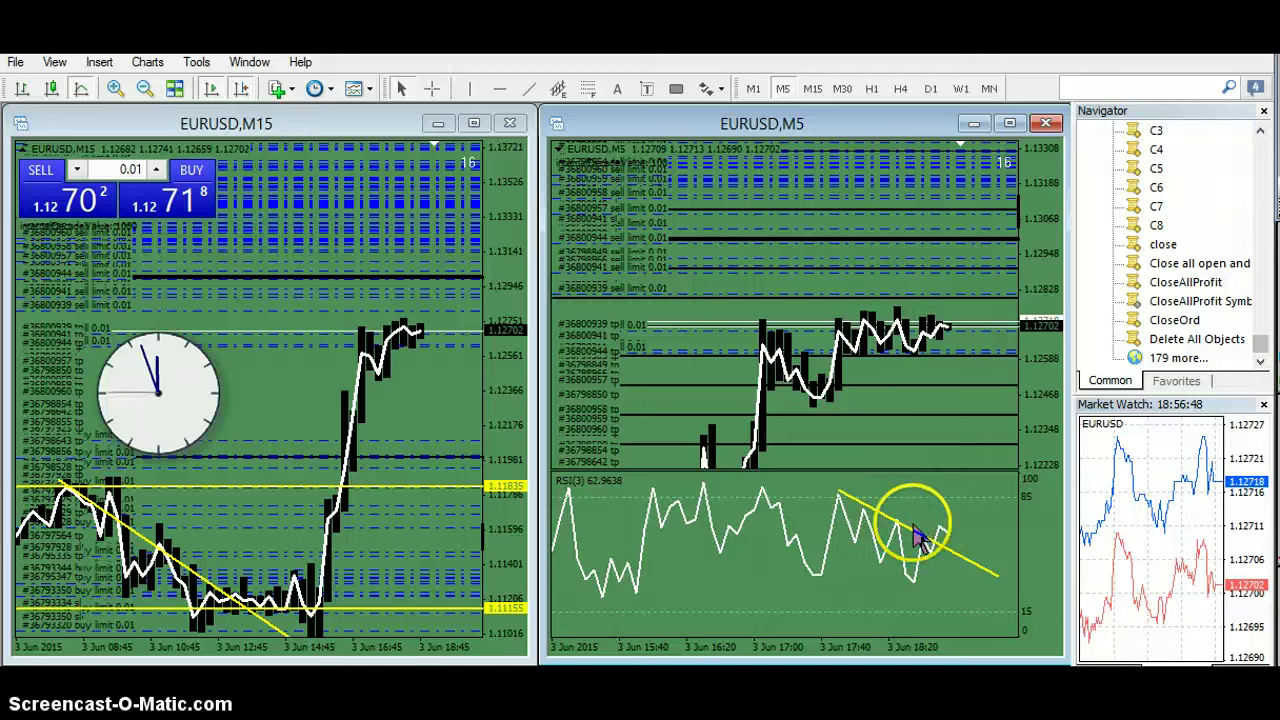
pyautogui.moveTo(955, 455)
pyautogui.mouseDown()
pyautogui.moveTo(857, 286)
pyautogui.moveTo(770, 180)
pyautogui.mouseUp()
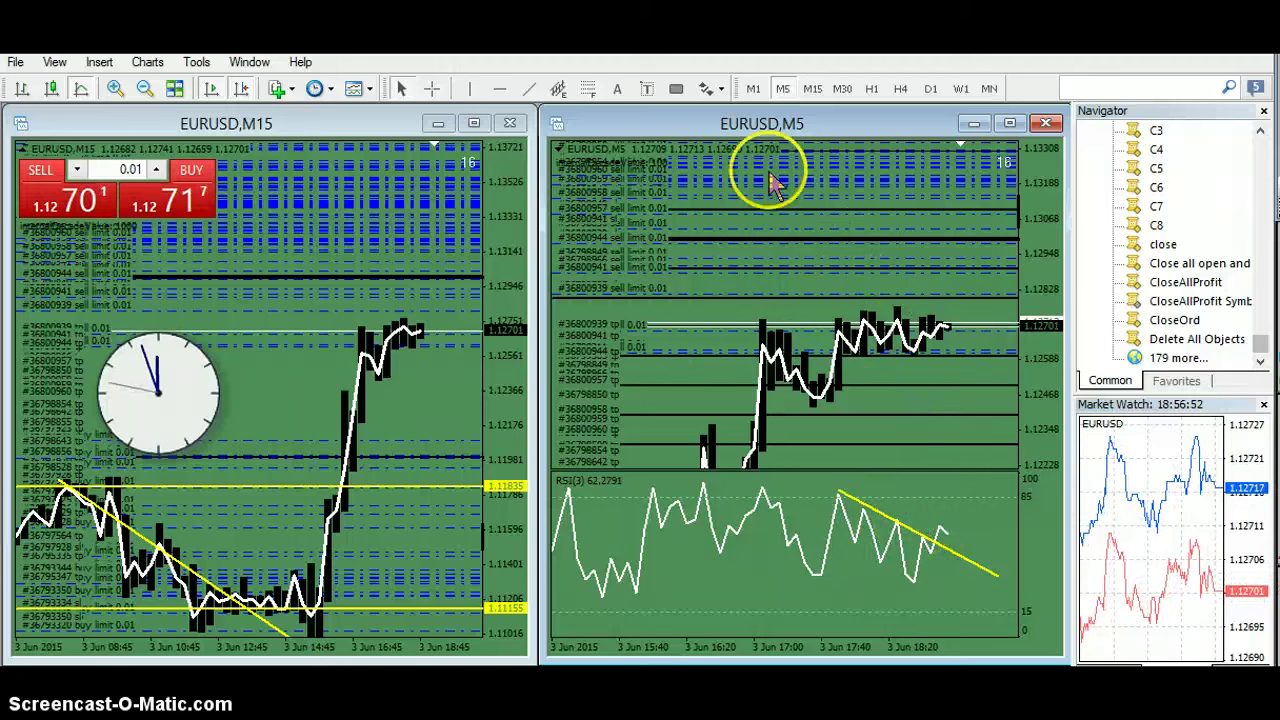
# - Place a horizontal line at the M5 price low between the two rises, at 1.12444
pyautogui.click(495, 88)
pyautogui.moveTo(757, 334); pyautogui.dragTo(812, 398)
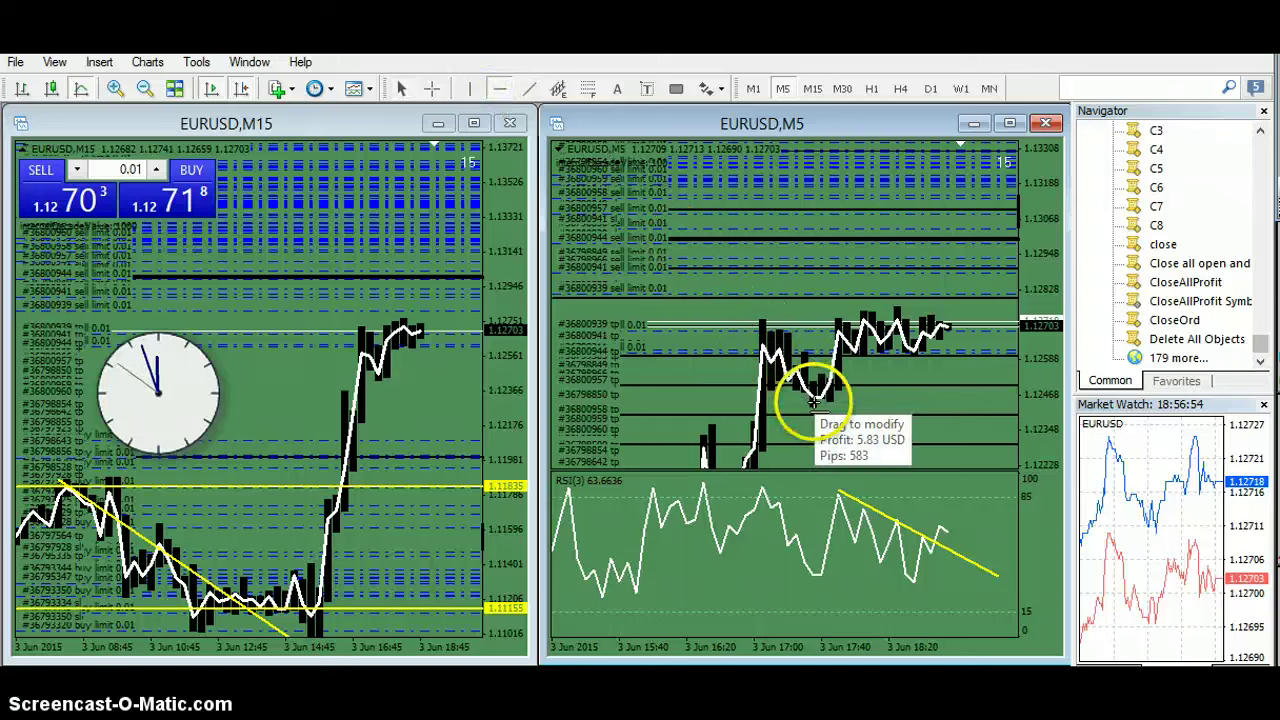
pyautogui.click(813, 401)
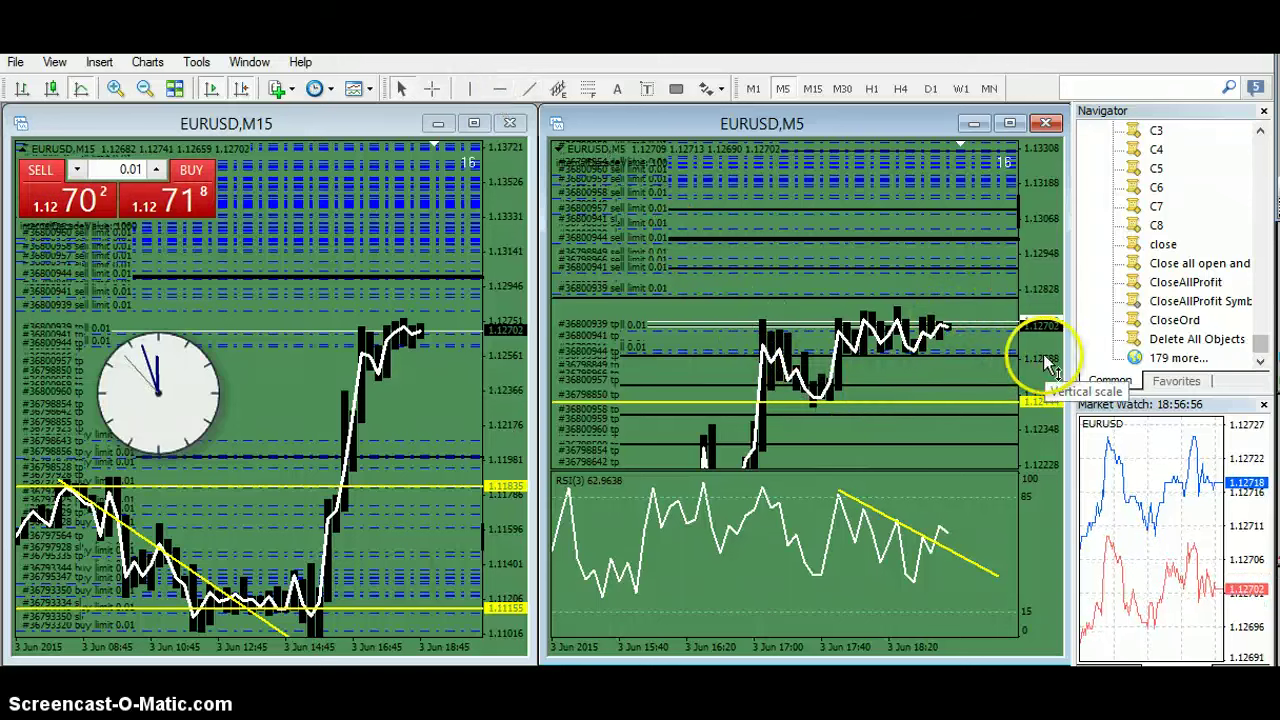
pyautogui.moveTo(1036, 342); pyautogui.dragTo(1025, 364)
# - Switch the M15 chart to M30, reposition the clock on it, and enlarge the vertical price scale of the M5 chart
pyautogui.moveTo(429, 366); pyautogui.dragTo(419, 383)
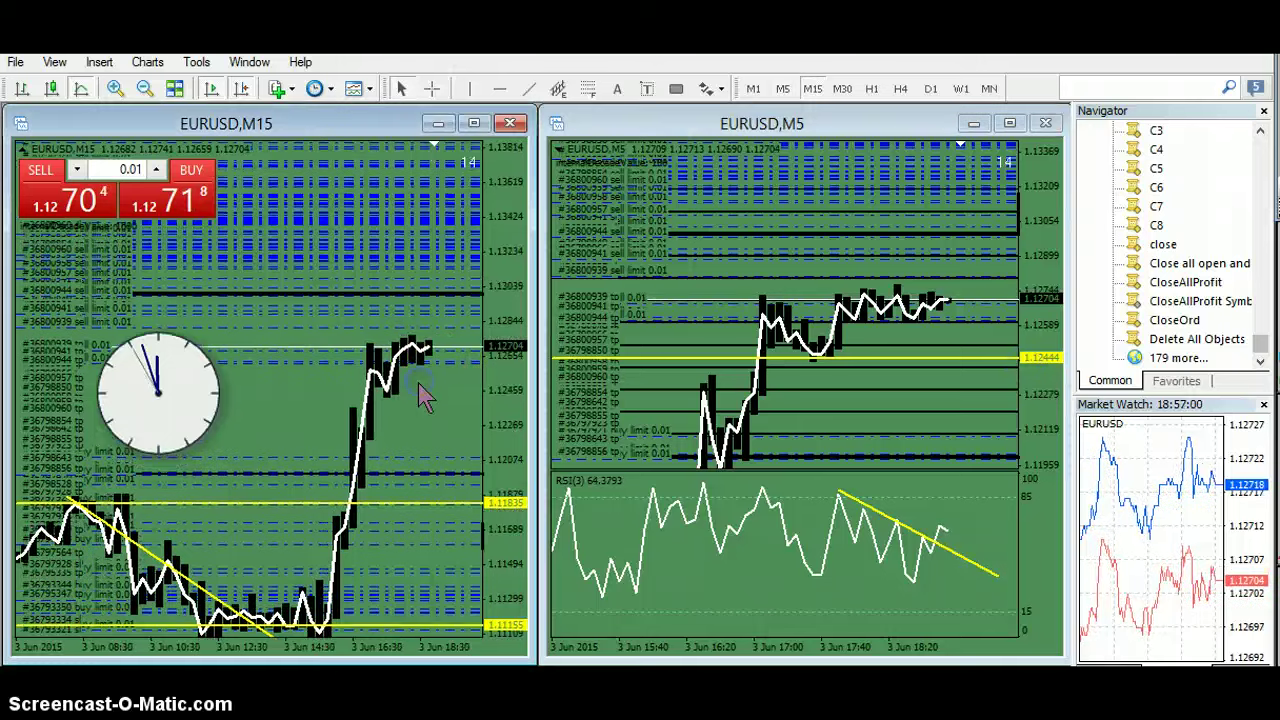
pyautogui.click(843, 89)
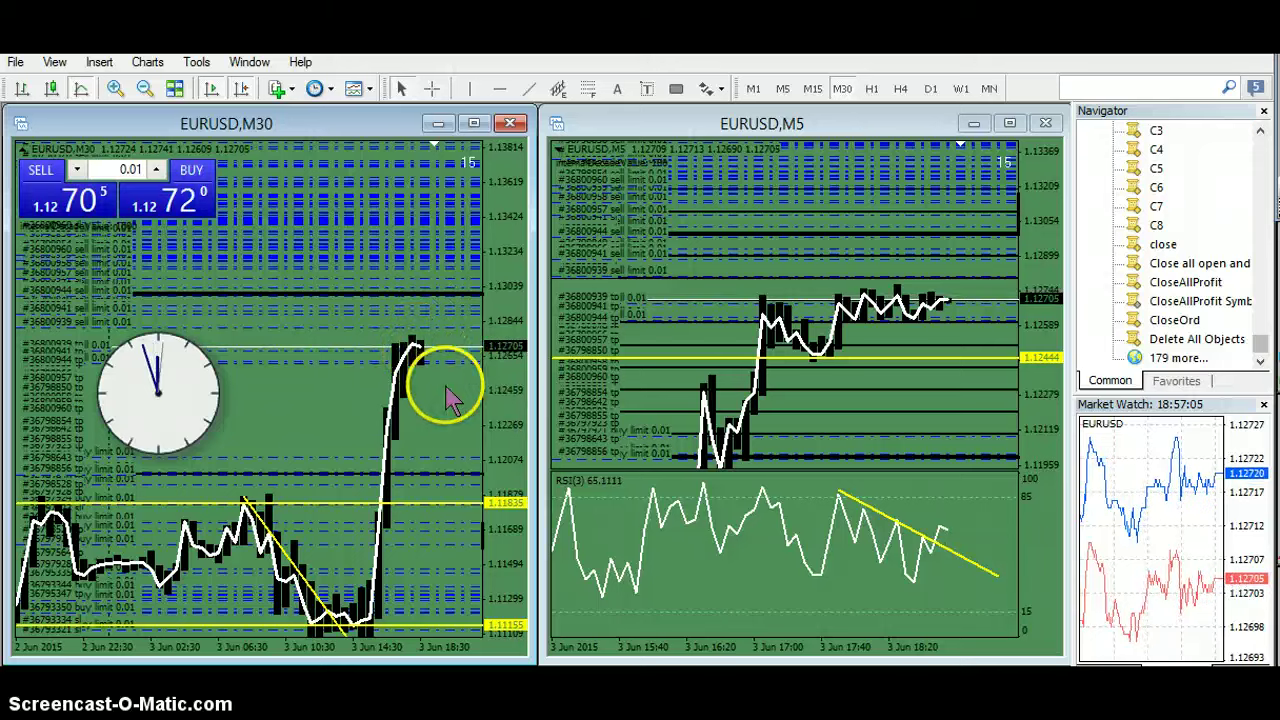
pyautogui.moveTo(194, 400); pyautogui.dragTo(285, 415)
pyautogui.moveTo(1046, 378); pyautogui.dragTo(1046, 181)
pyautogui.moveTo(979, 281); pyautogui.dragTo(1032, 338)
pyautogui.moveTo(958, 322); pyautogui.dragTo(954, 317)
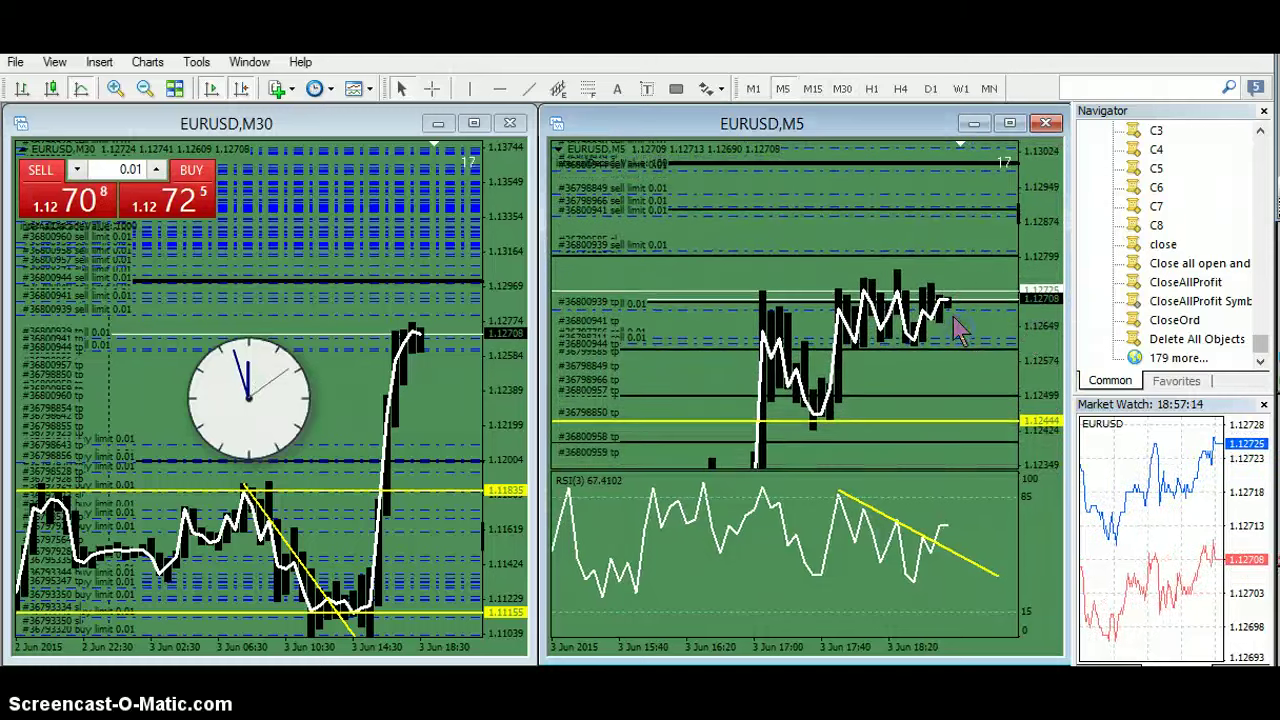
# - Switch the M5 chart to M15 and realign its RSI trendline across the two latest descending RSI peaks
pyautogui.click(813, 89)
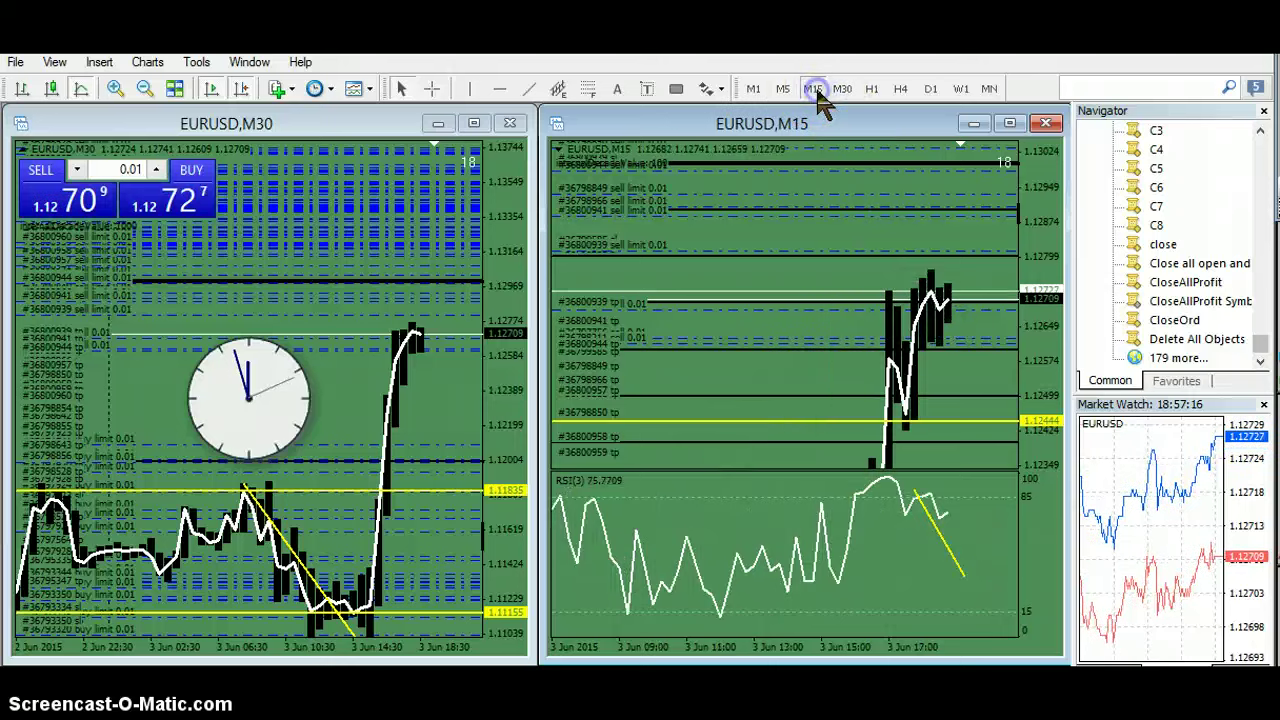
pyautogui.click(957, 302)
pyautogui.moveTo(950, 535); pyautogui.dragTo(966, 585)
pyautogui.moveTo(910, 492); pyautogui.dragTo(887, 478)
pyautogui.click(985, 512)
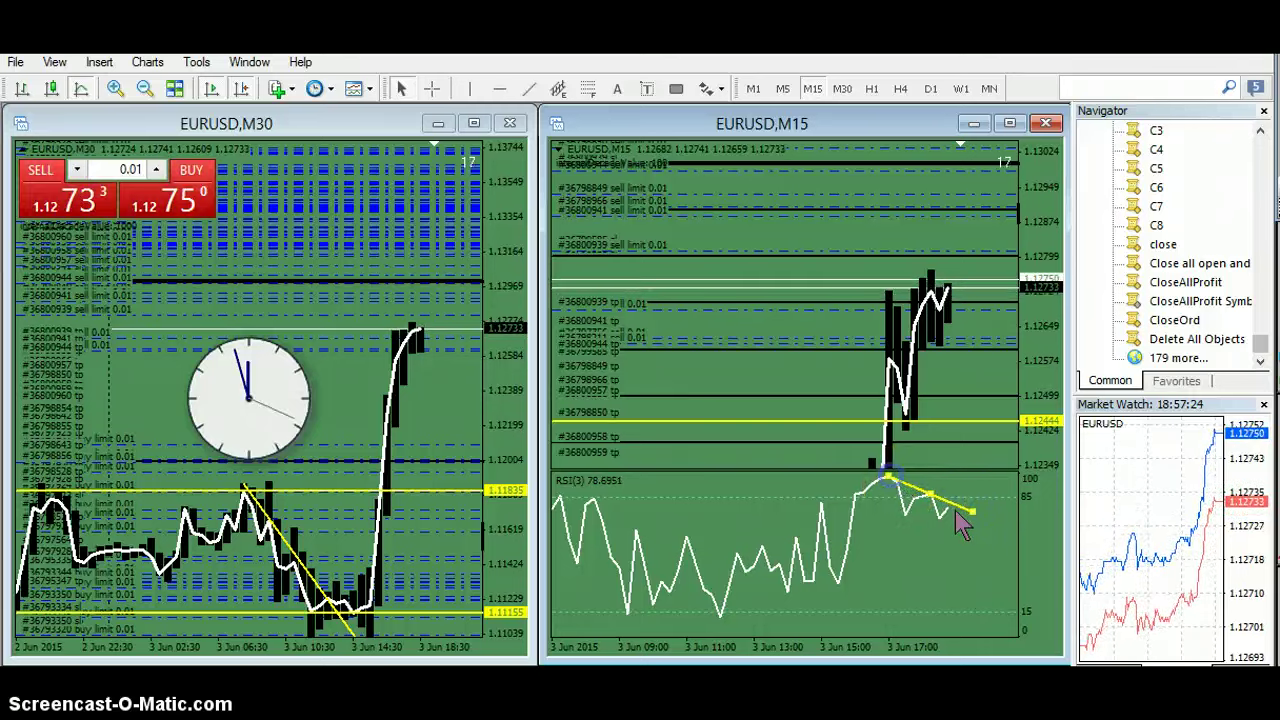
pyautogui.click(1049, 98)
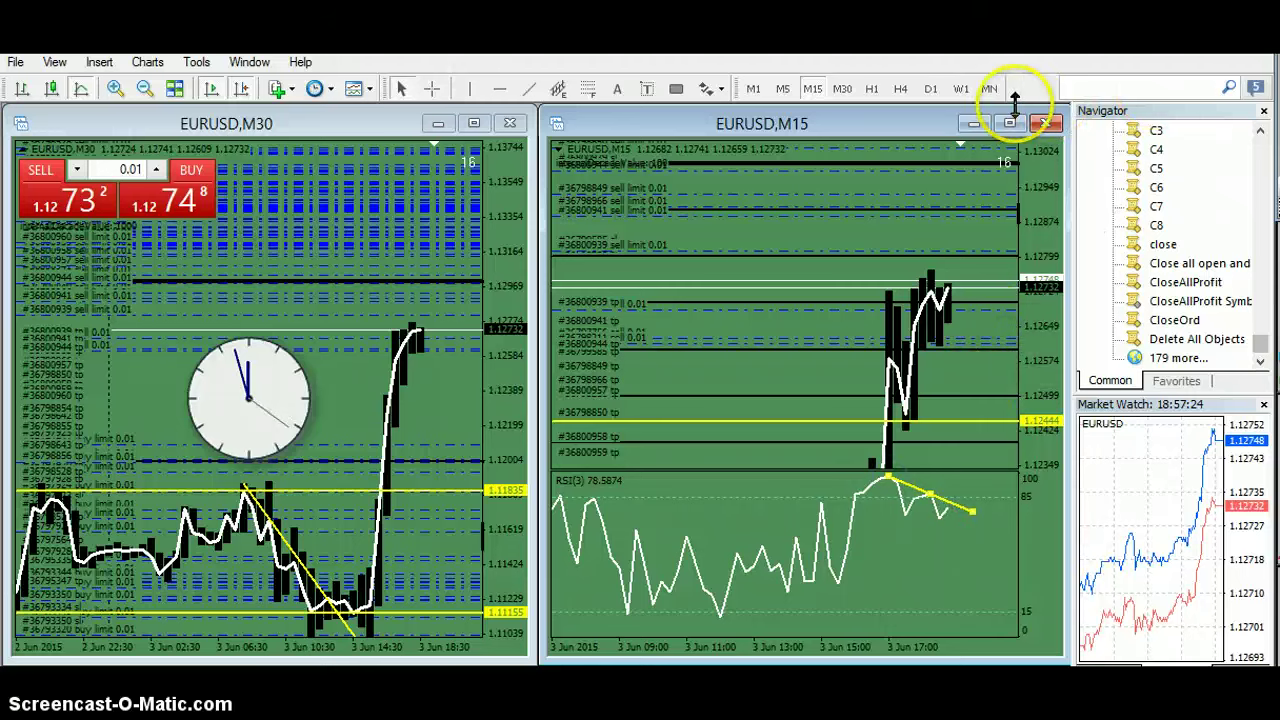
# - Return the RSI chart to M5 and examine its latest price bars and sell limit levels against the M30 rise
pyautogui.click(783, 88)
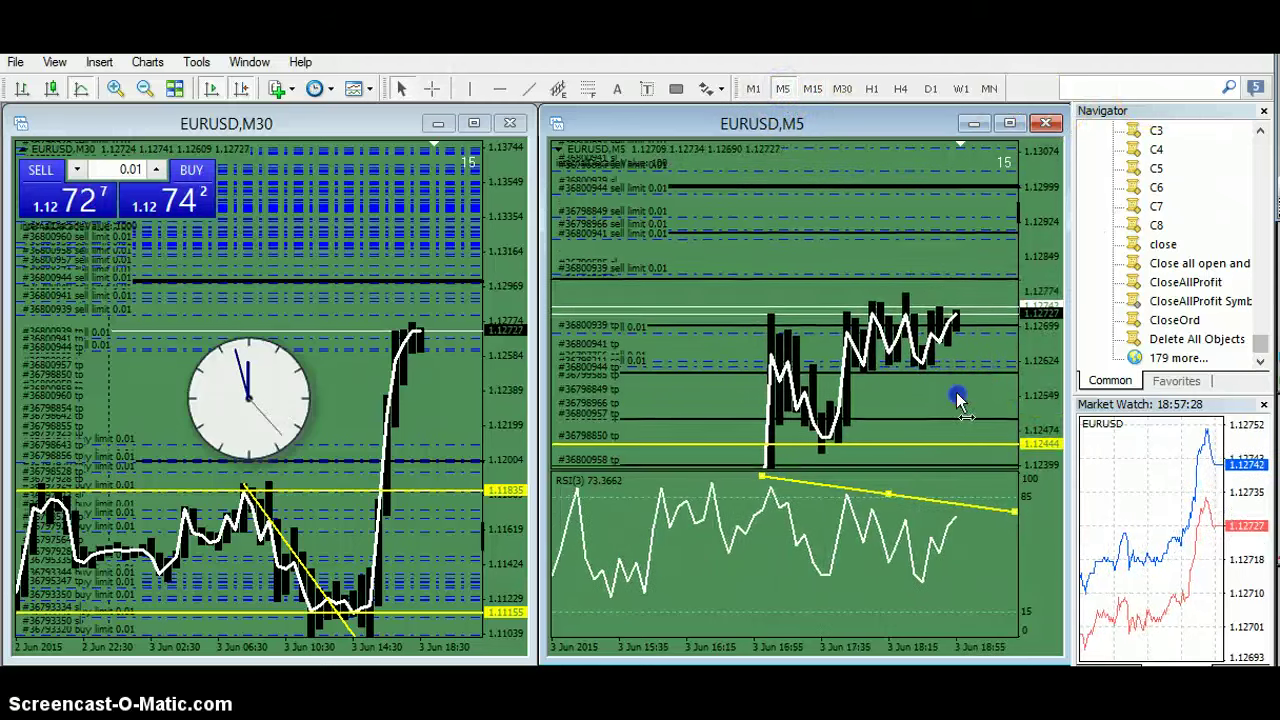
pyautogui.moveTo(1038, 383); pyautogui.dragTo(877, 340)
pyautogui.moveTo(953, 283); pyautogui.dragTo(812, 269)
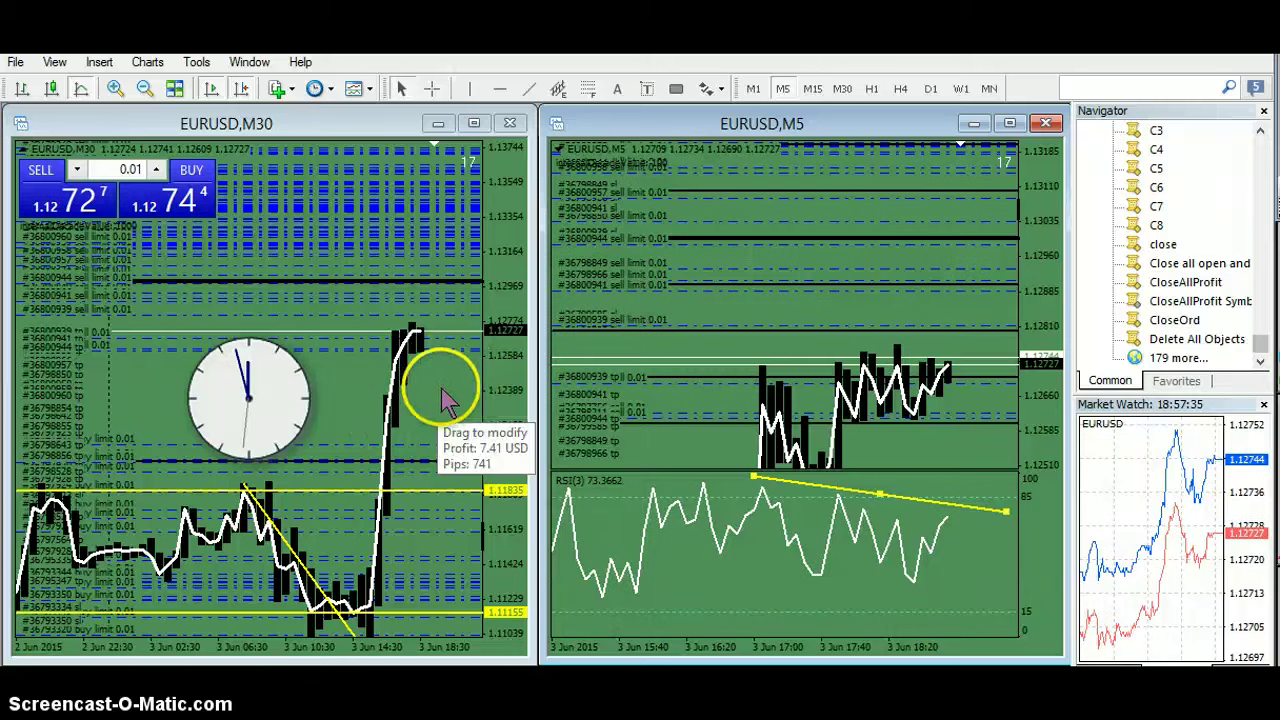
pyautogui.click(440, 388)
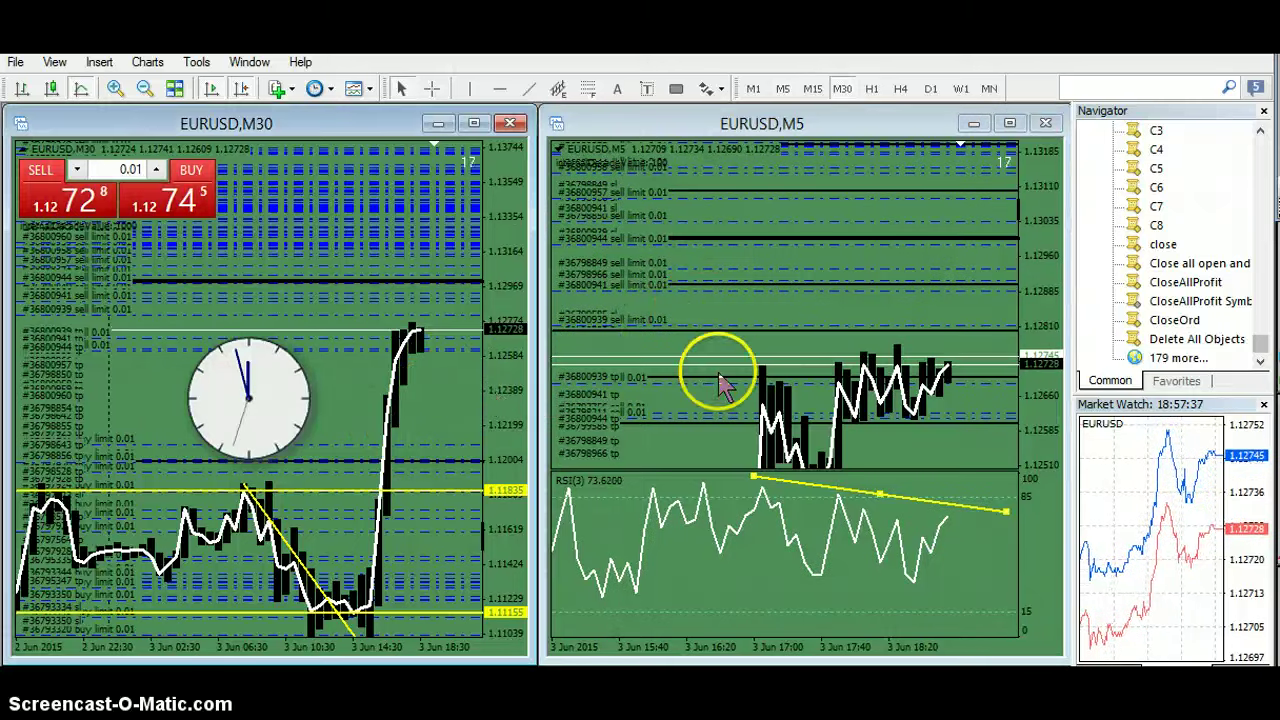
pyautogui.moveTo(755, 375)
pyautogui.mouseDown()
pyautogui.moveTo(914, 278)
pyautogui.moveTo(1020, 275)
pyautogui.moveTo(937, 313)
pyautogui.mouseUp()
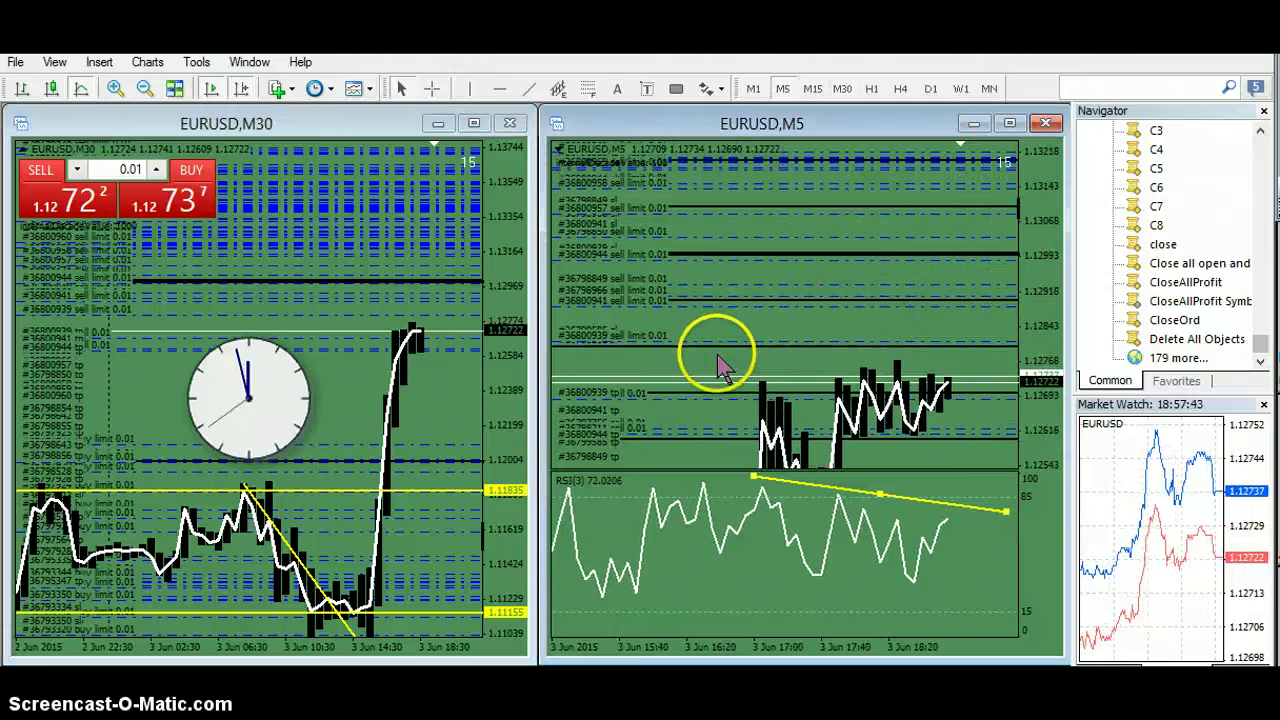
pyautogui.moveTo(700, 361); pyautogui.dragTo(707, 343)
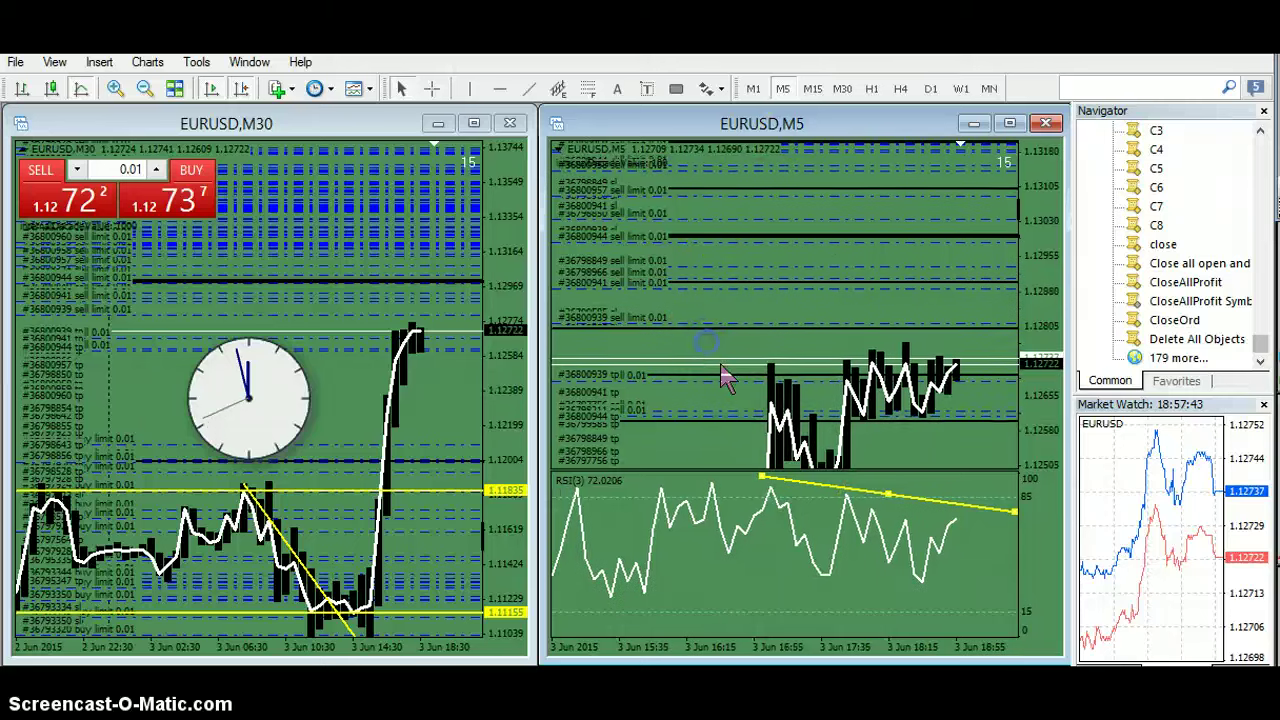
# - Enlarge the M5 price scale around the latest bars and deselect the descending RSI trendline
pyautogui.moveTo(1040, 400); pyautogui.dragTo(1040, 345)
pyautogui.moveTo(936, 356); pyautogui.dragTo(927, 307)
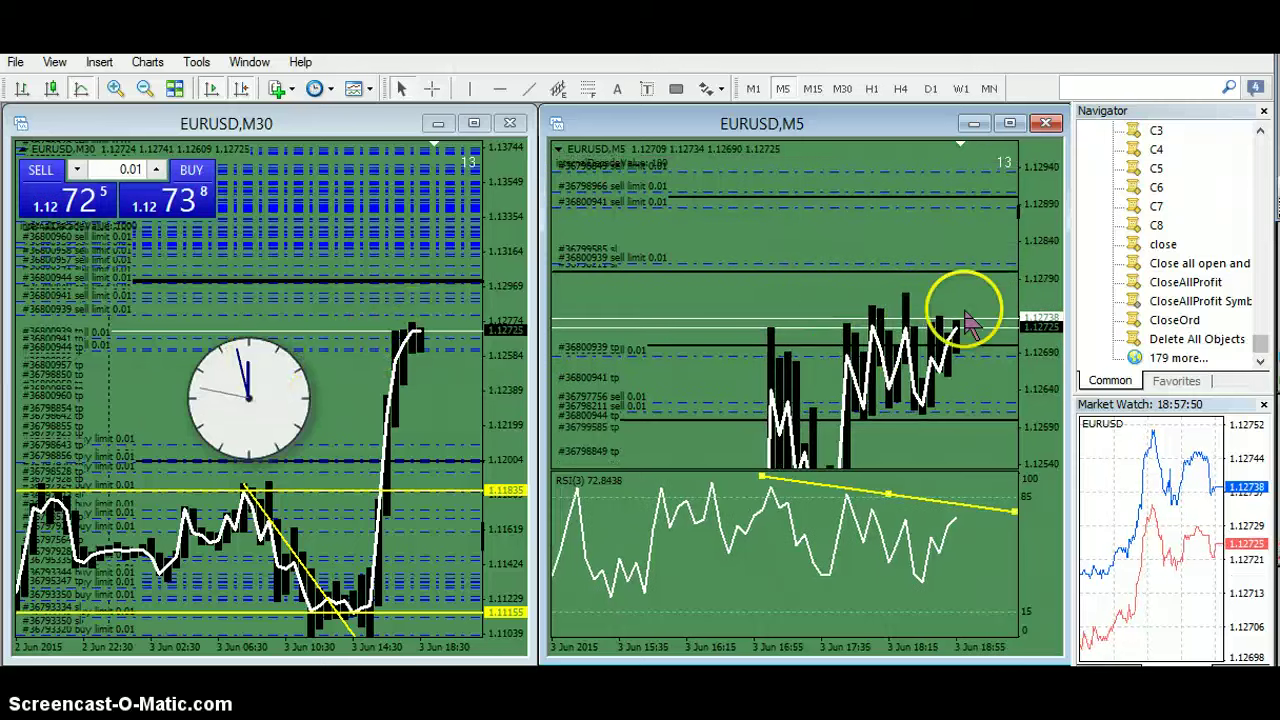
pyautogui.click(889, 497)
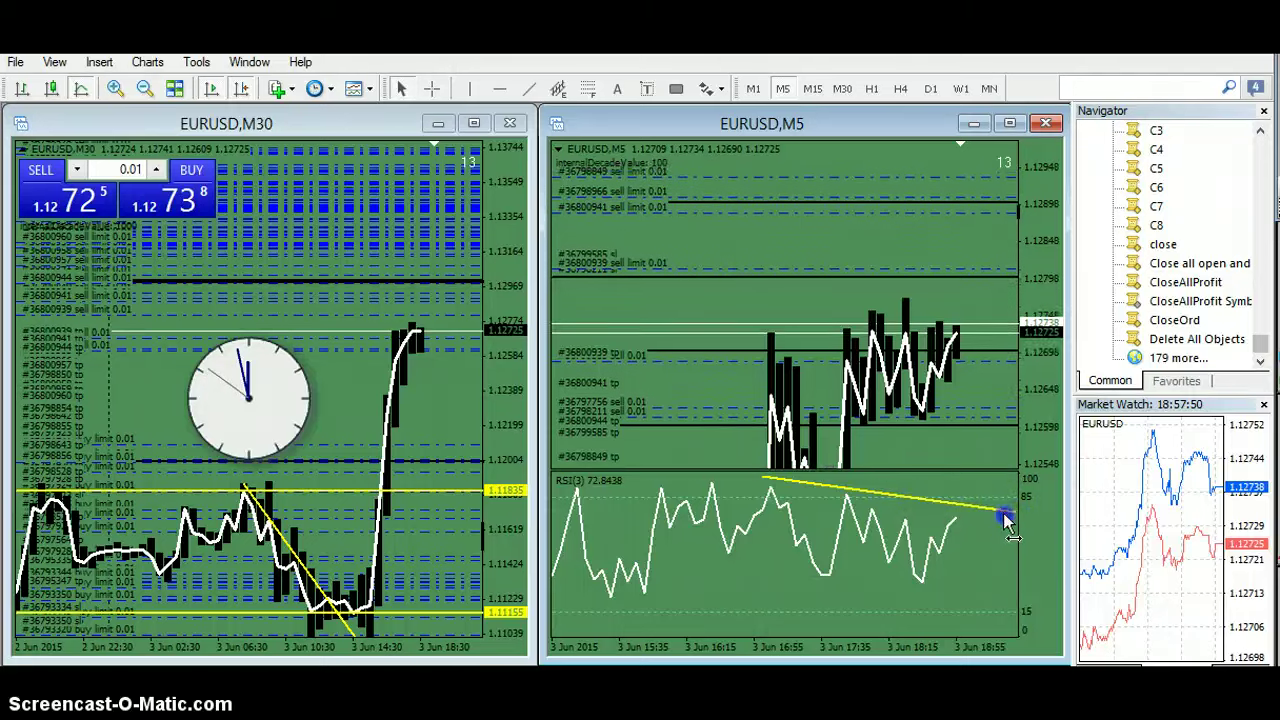
pyautogui.click(909, 490)
pyautogui.click(882, 208)
# - Switch the M5 chart to M15 and draw a second descending RSI trendline under the latest lows, below the existing one
pyautogui.click(812, 88)
pyautogui.click(945, 498)
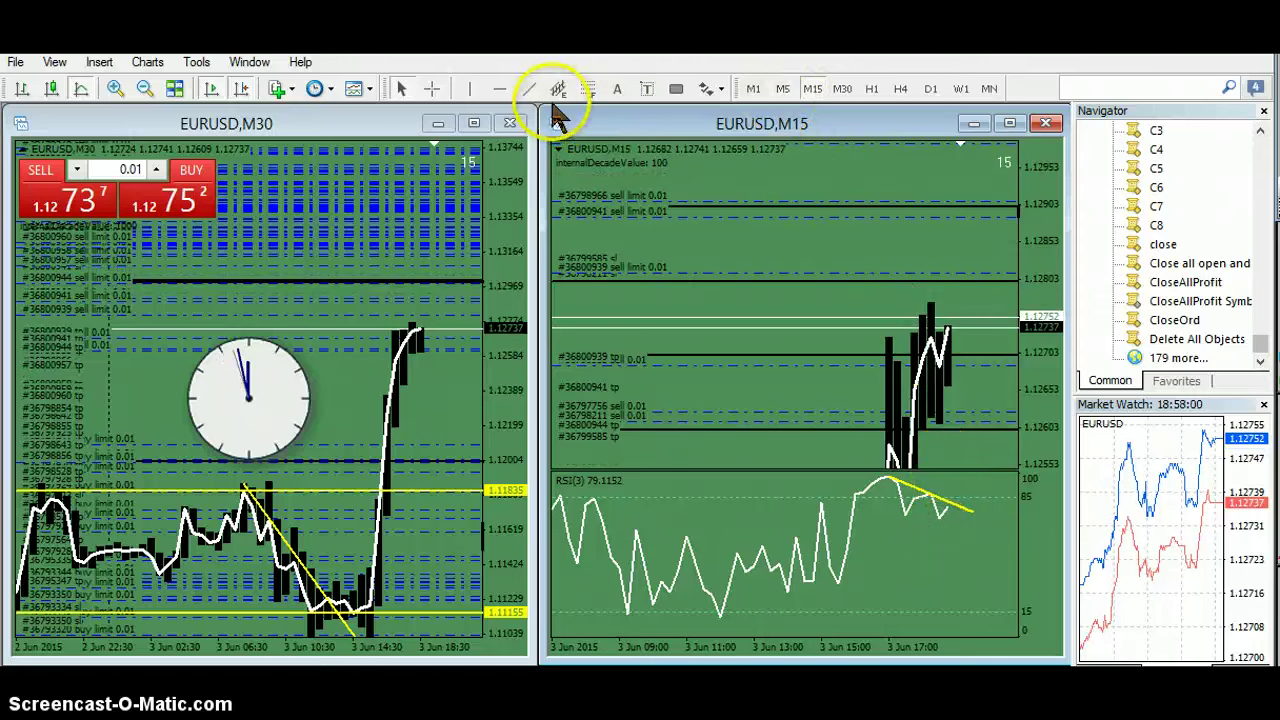
pyautogui.moveTo(829, 371); pyautogui.dragTo(775, 275)
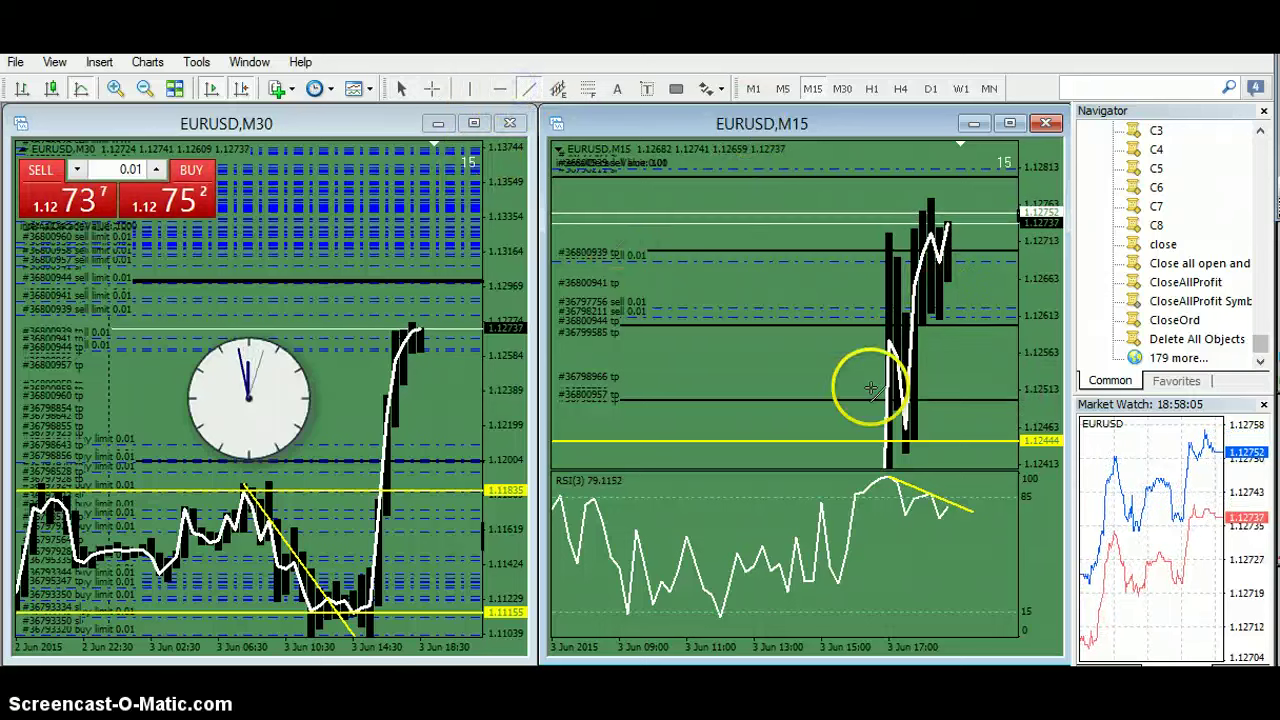
pyautogui.moveTo(848, 495); pyautogui.dragTo(1018, 516)
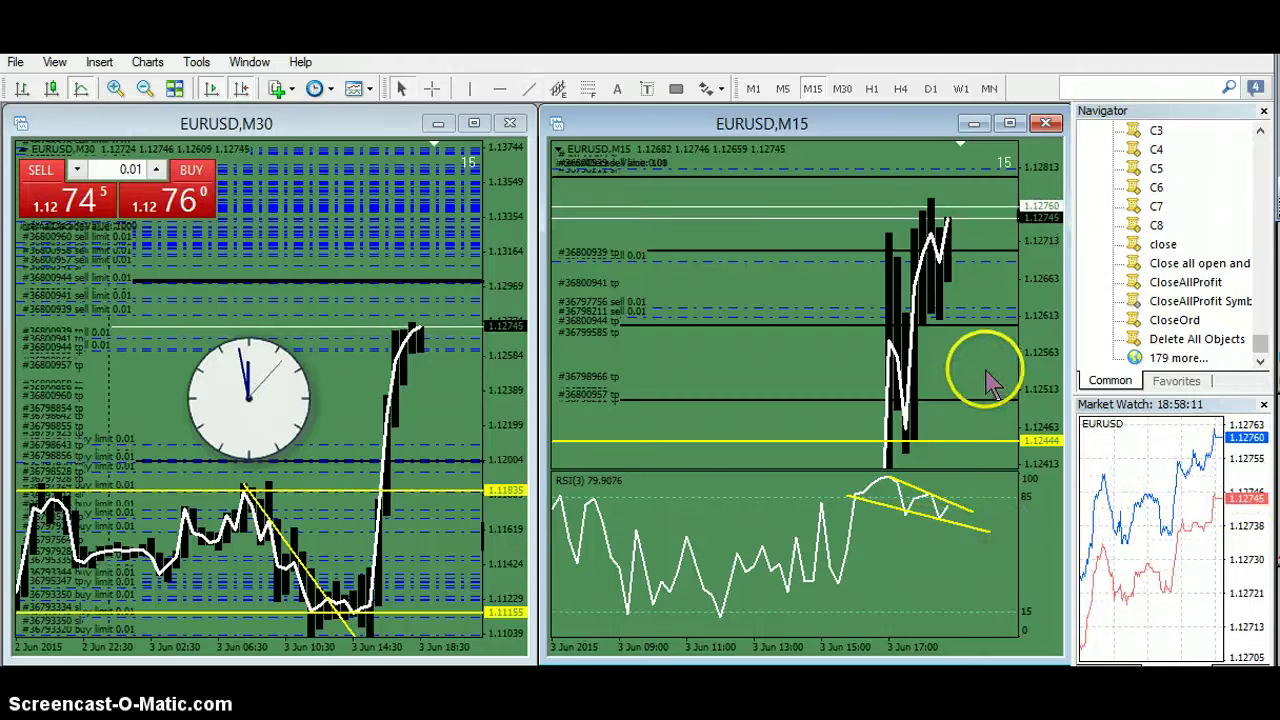
# - Return the RSI chart to M5 with a wider price range and move the clock further from the price rise on the M30 chart
pyautogui.click(783, 90)
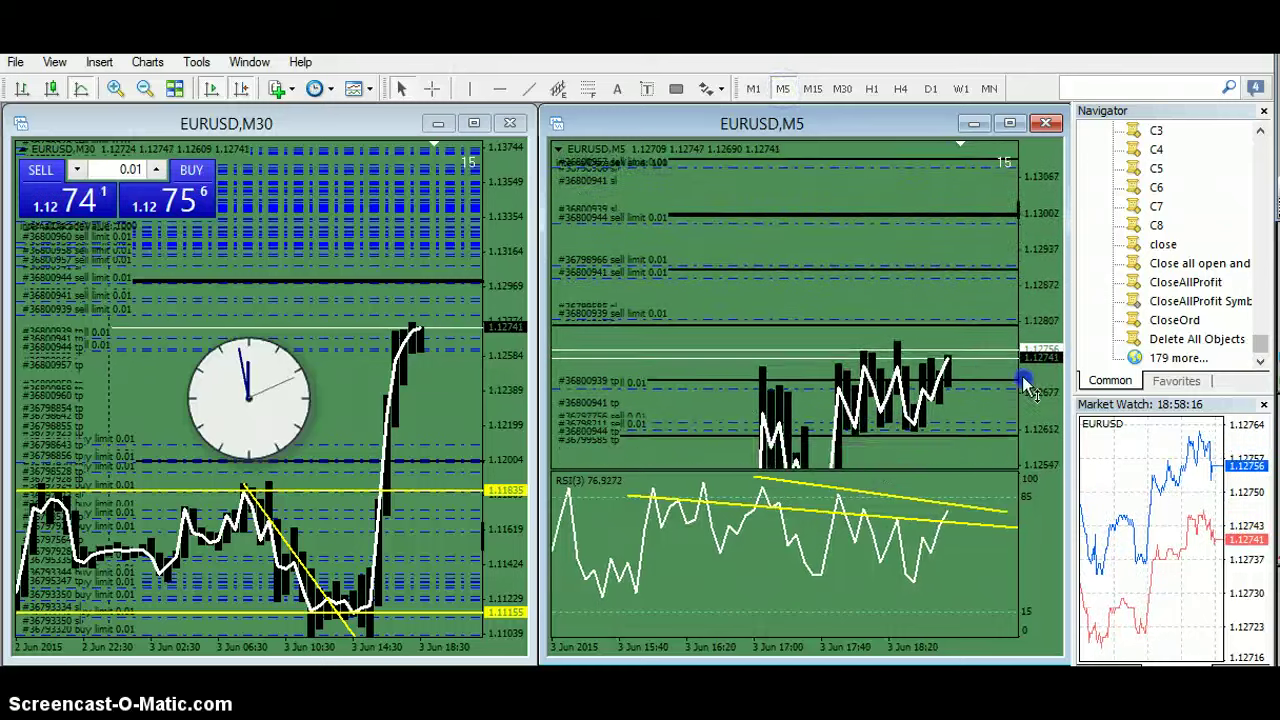
pyautogui.moveTo(932, 350); pyautogui.dragTo(929, 394)
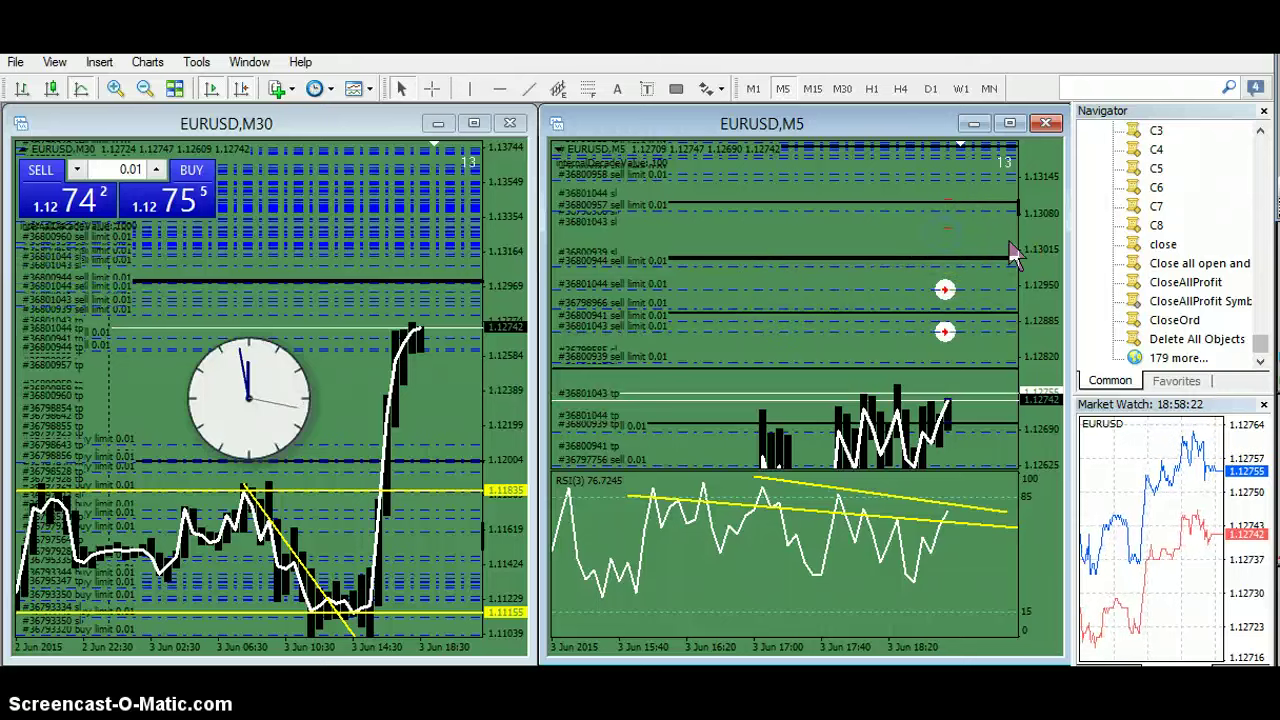
pyautogui.moveTo(1026, 250); pyautogui.dragTo(1021, 314)
pyautogui.moveTo(938, 275); pyautogui.dragTo(833, 330)
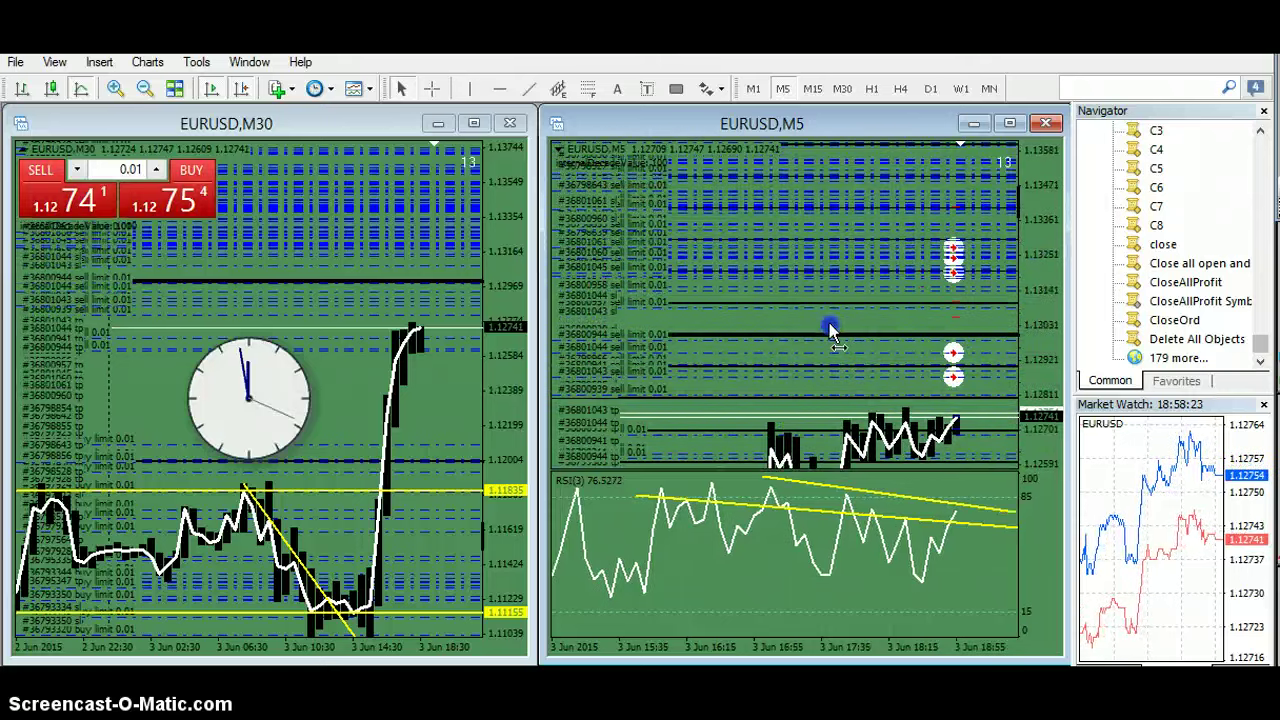
pyautogui.moveTo(936, 332); pyautogui.dragTo(650, 265)
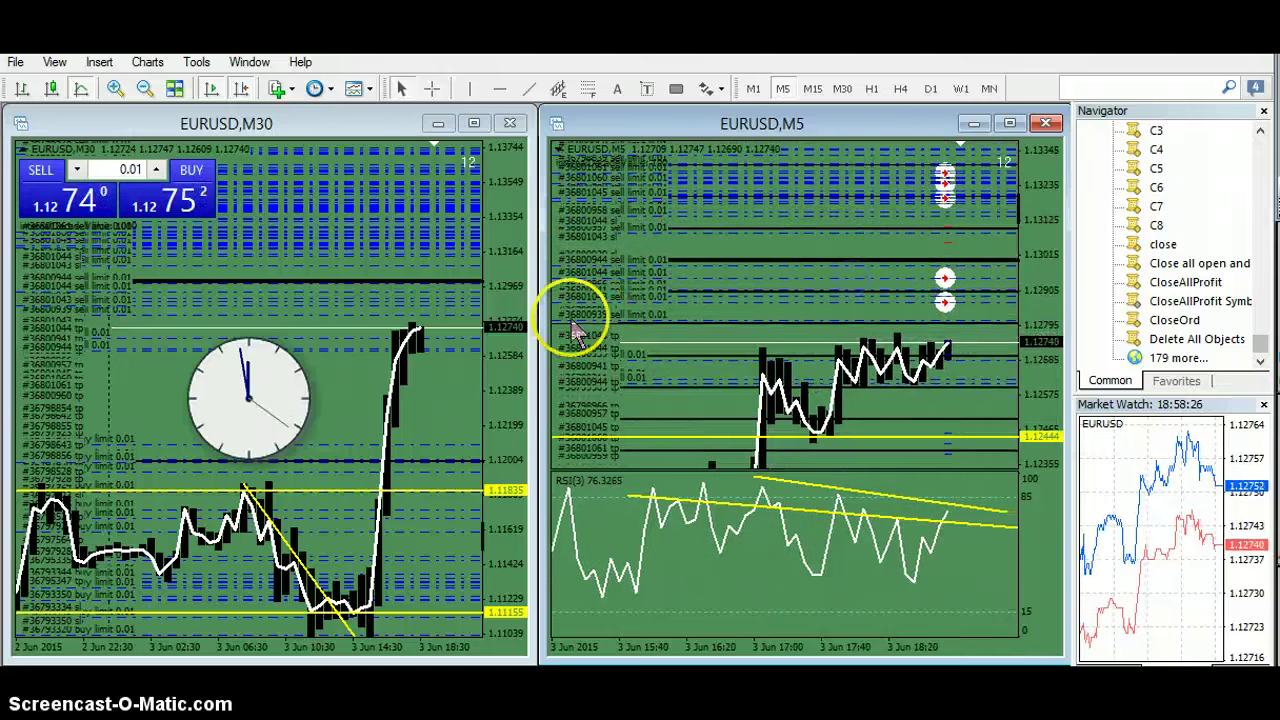
pyautogui.click(447, 285)
pyautogui.moveTo(239, 382); pyautogui.dragTo(184, 361)
# - Examine the latest M5 price bars, RSI and sell limit levels above them against the M30 rise
pyautogui.moveTo(776, 252); pyautogui.dragTo(754, 299)
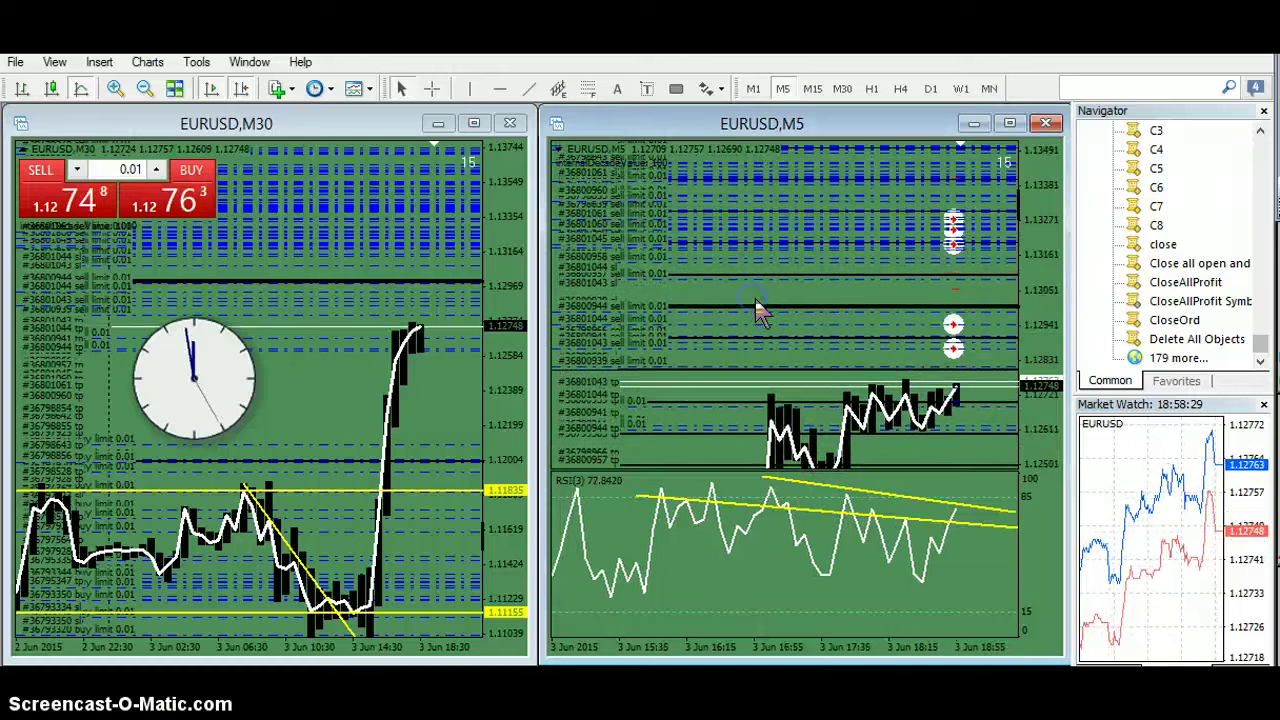
pyautogui.click(758, 295)
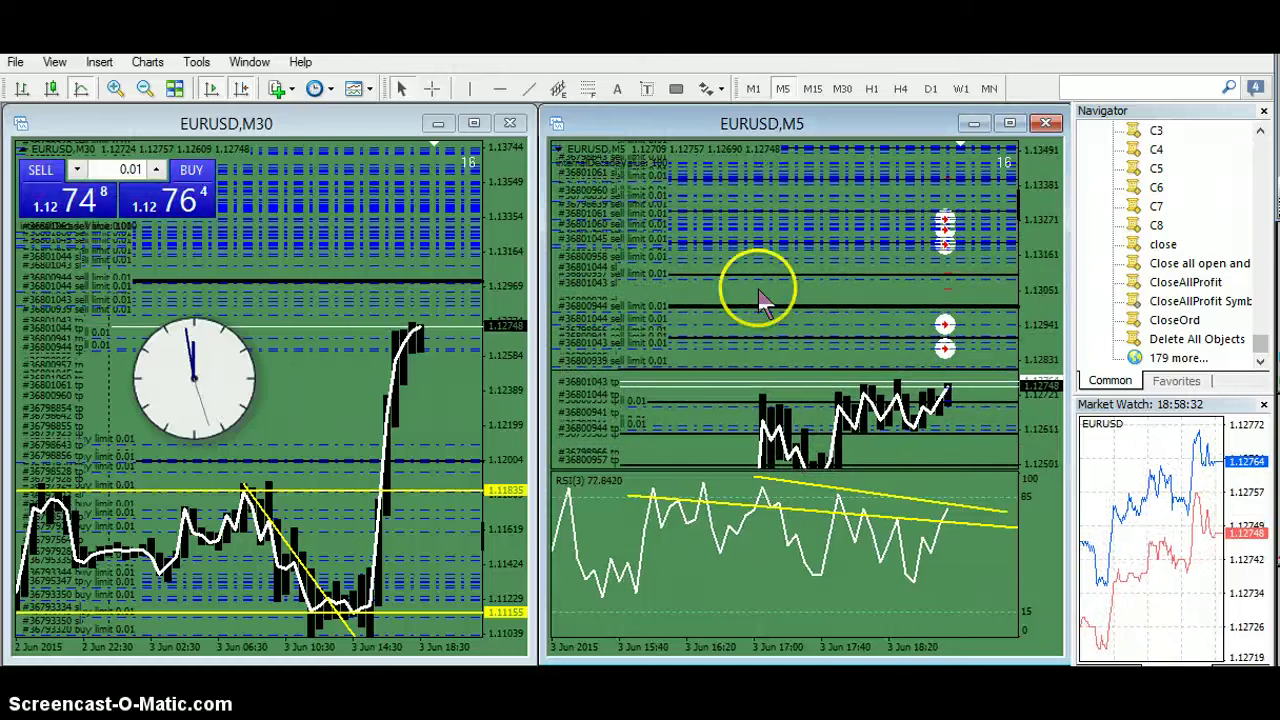
pyautogui.moveTo(1027, 390); pyautogui.dragTo(1032, 197)
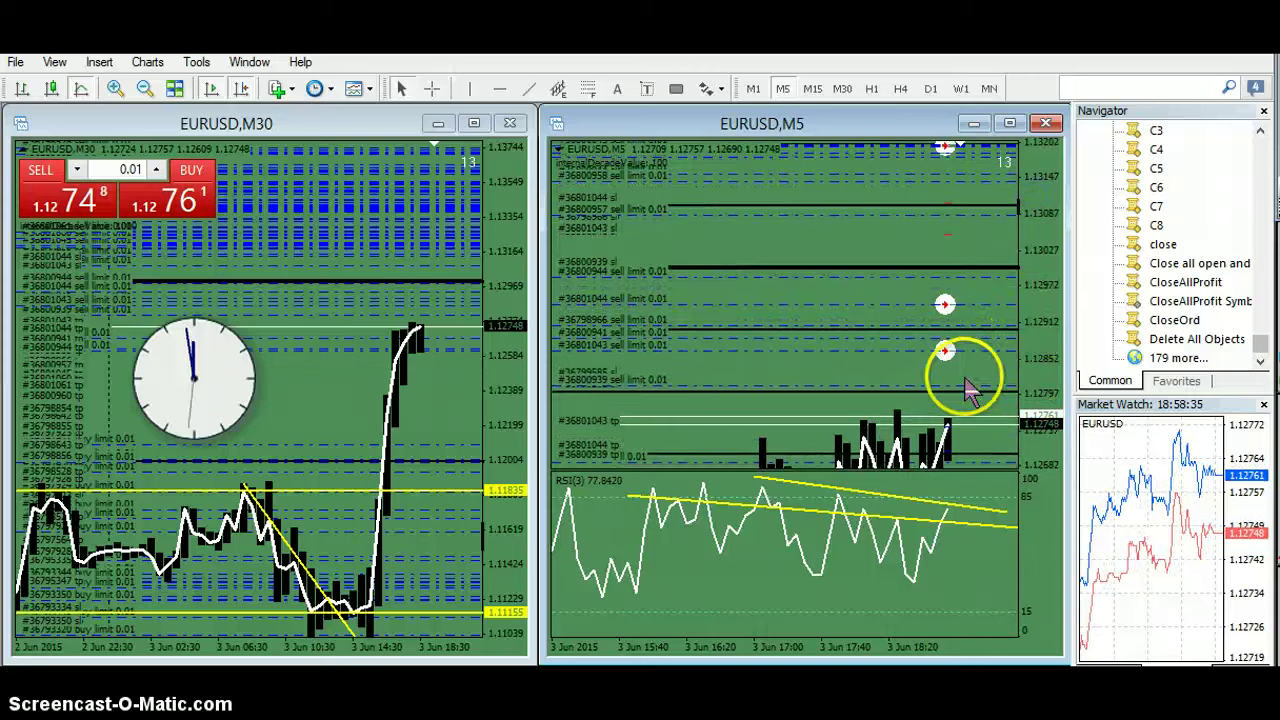
pyautogui.moveTo(974, 376); pyautogui.dragTo(982, 320)
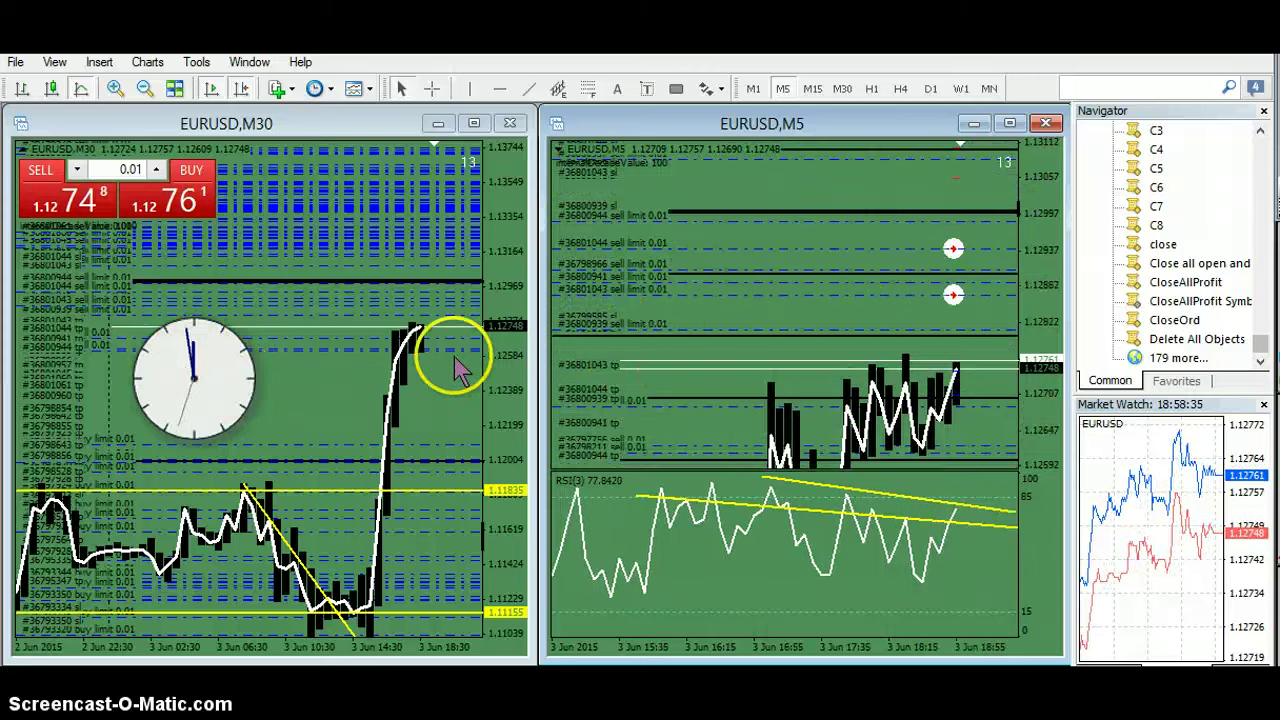
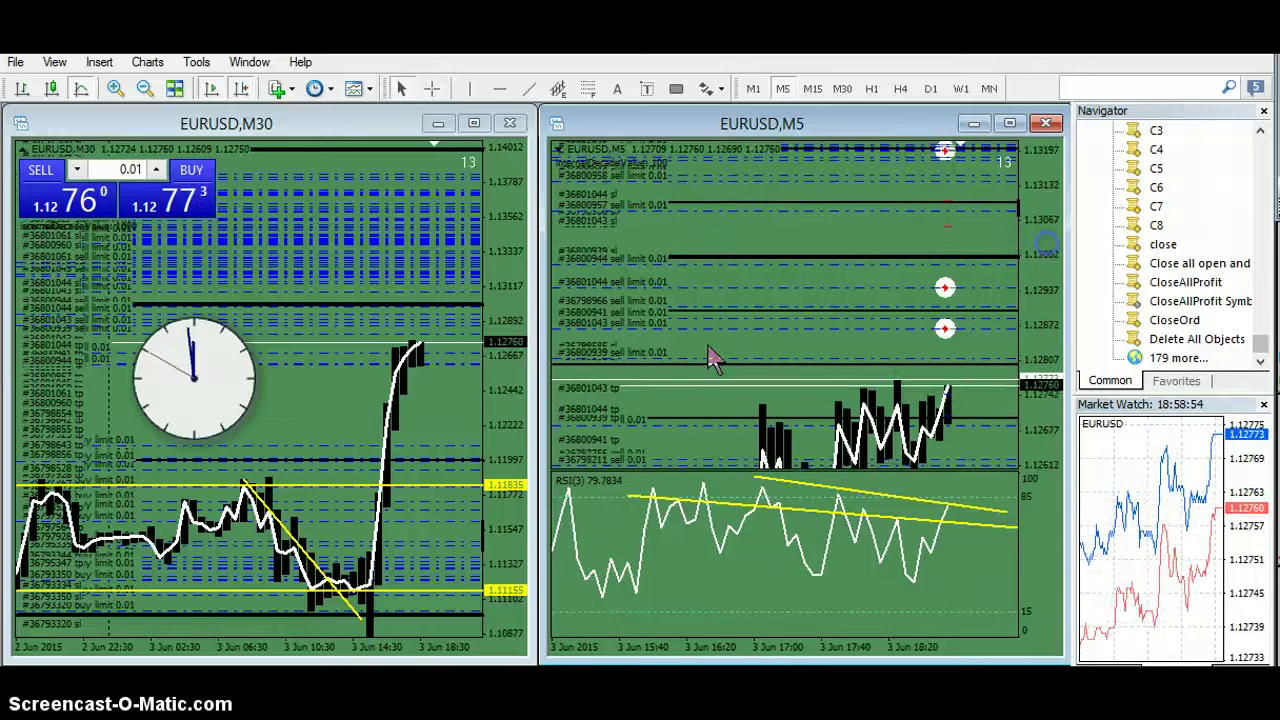
pyautogui.moveTo(697, 338); pyautogui.dragTo(621, 315)
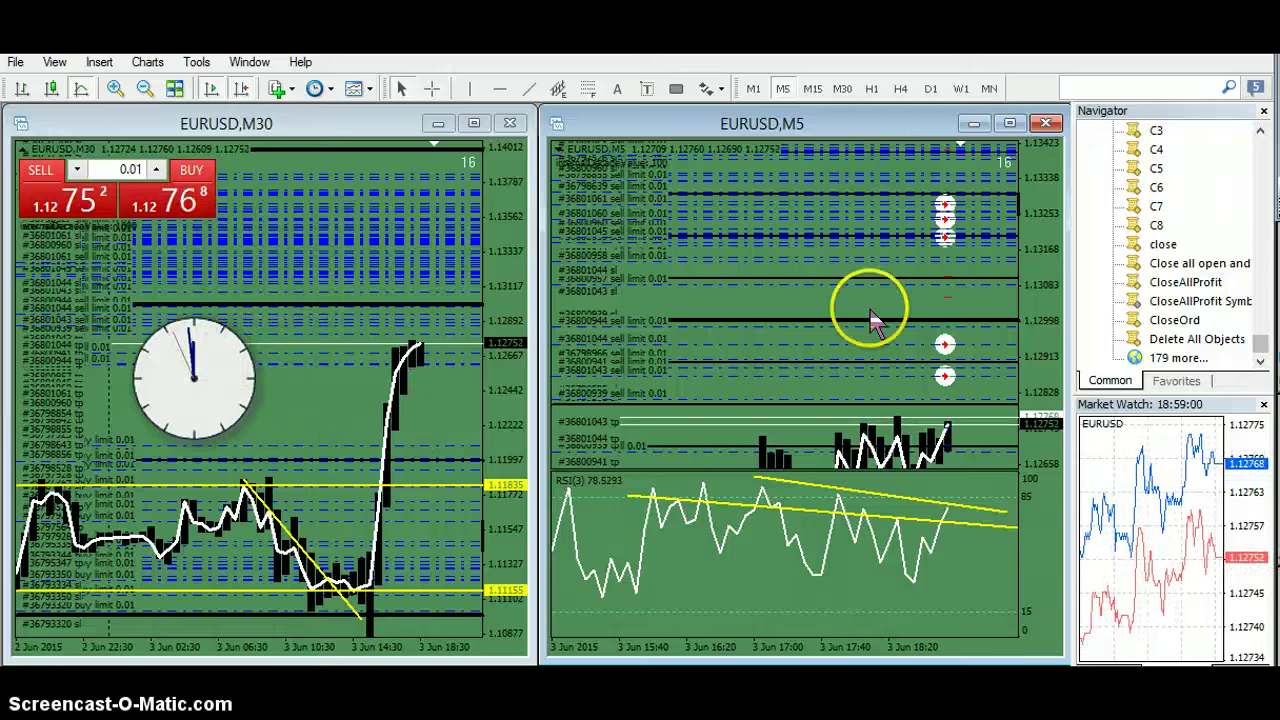
pyautogui.moveTo(886, 354); pyautogui.dragTo(850, 316)
pyautogui.moveTo(1052, 328); pyautogui.dragTo(1045, 342)
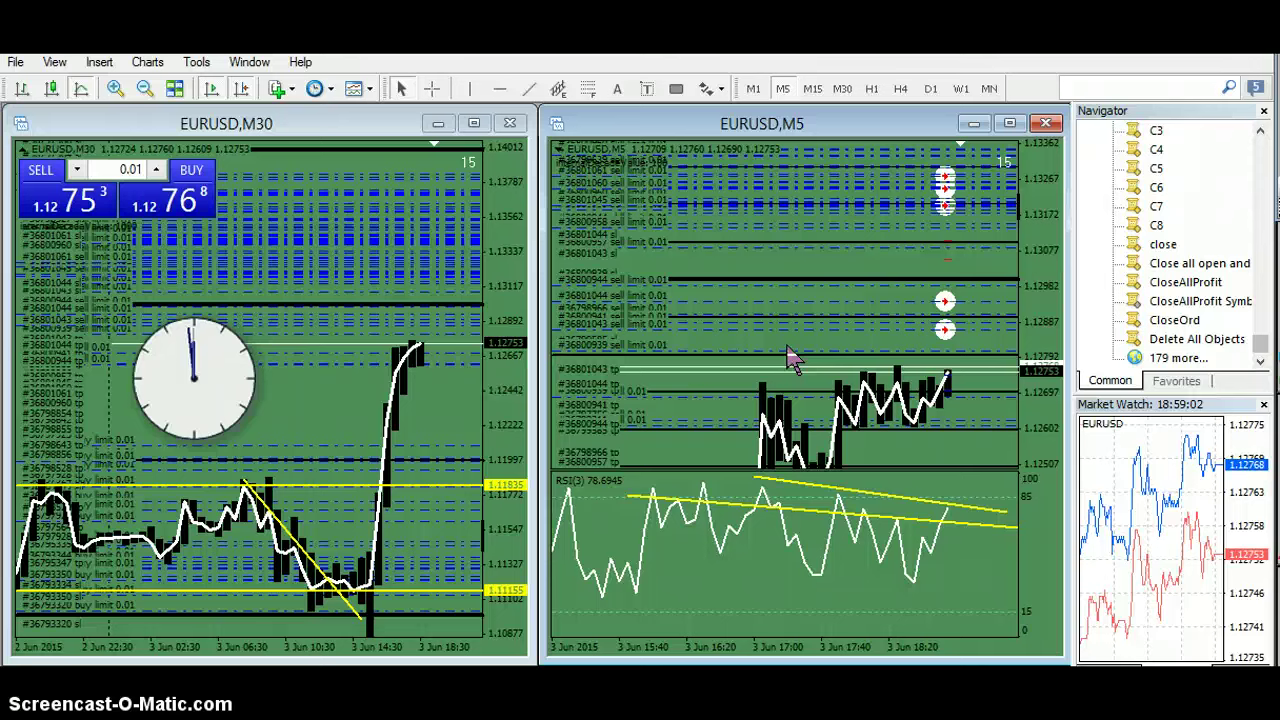
pyautogui.click(306, 446)
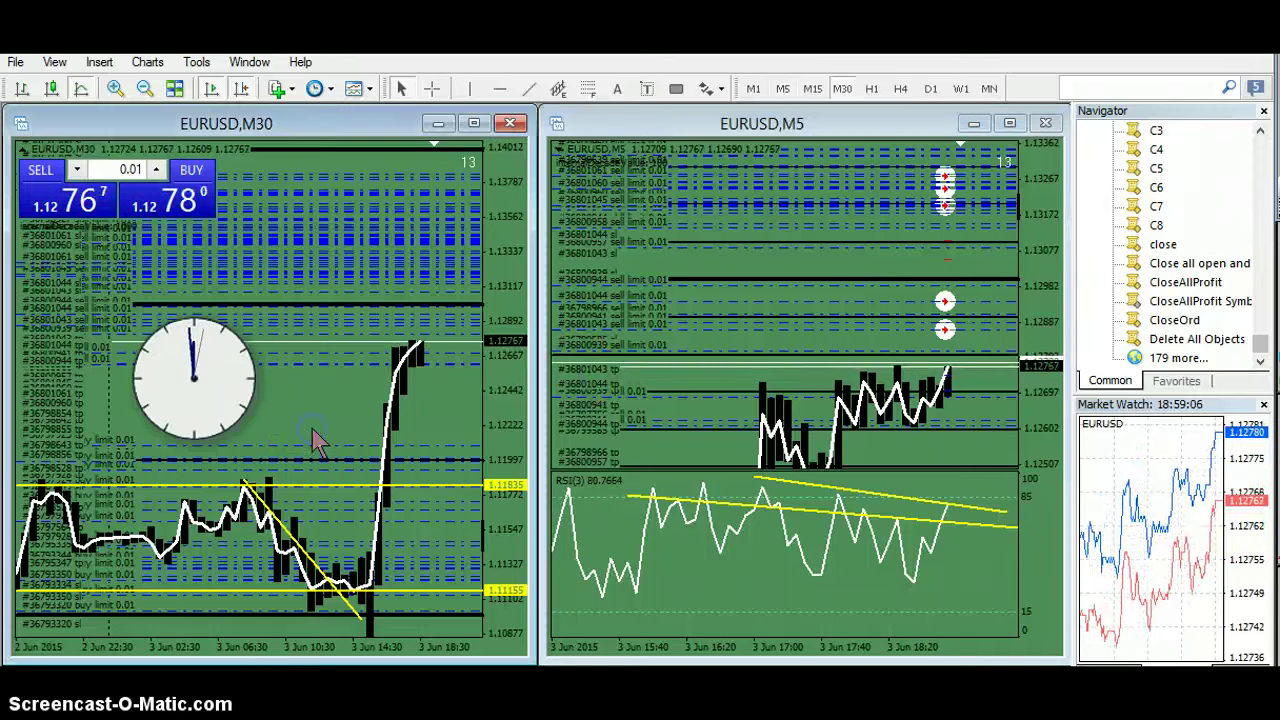
pyautogui.moveTo(313, 443)
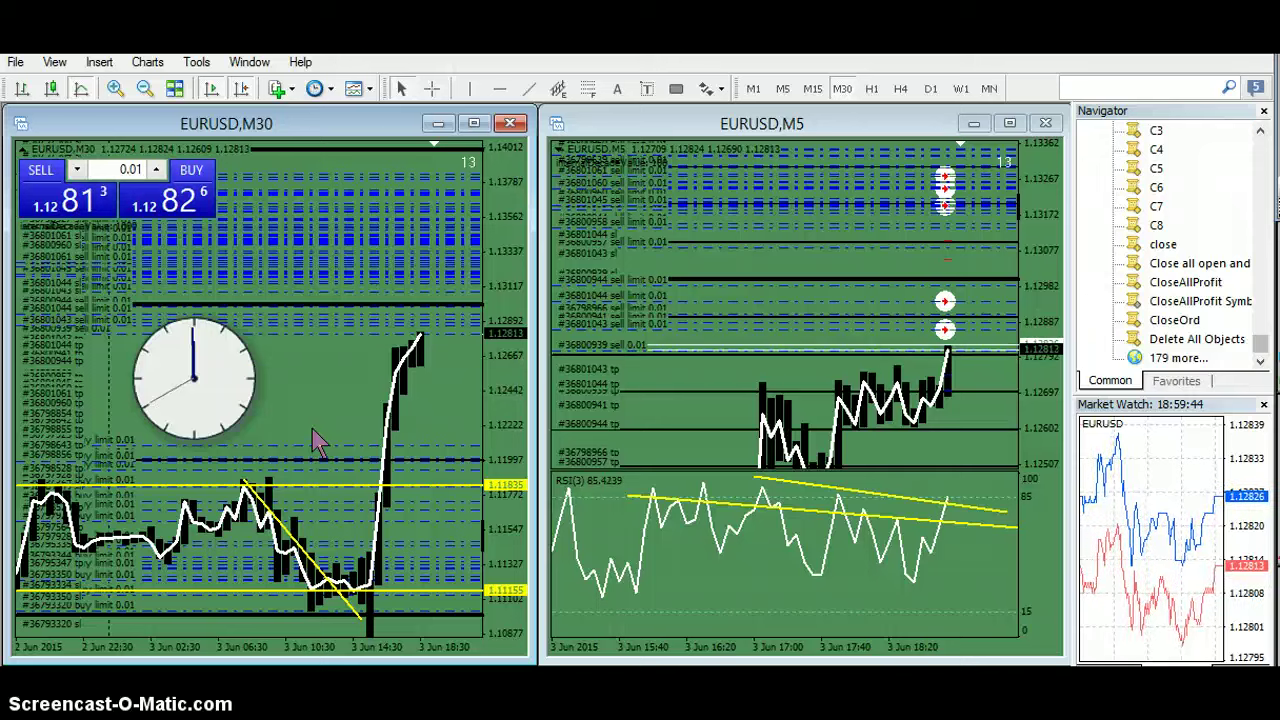
pyautogui.moveTo(648, 410); pyautogui.dragTo(657, 414)
pyautogui.click(790, 390)
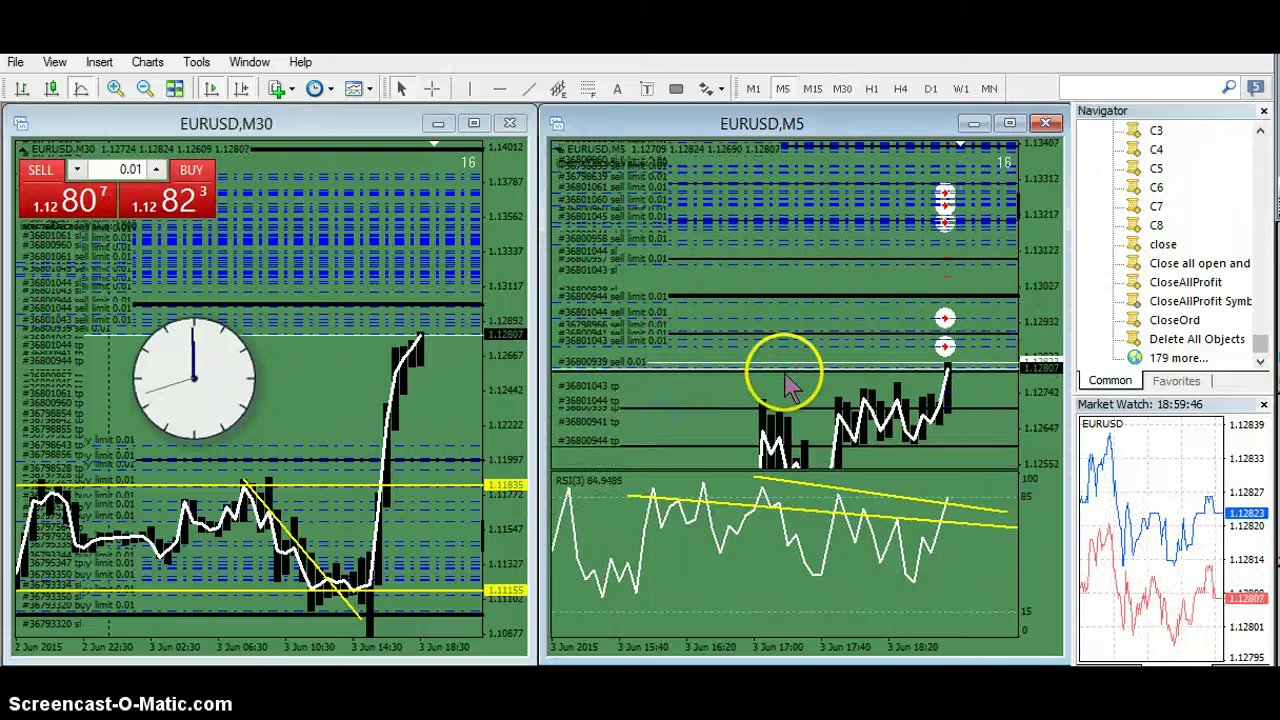
pyautogui.moveTo(800, 285); pyautogui.dragTo(778, 272)
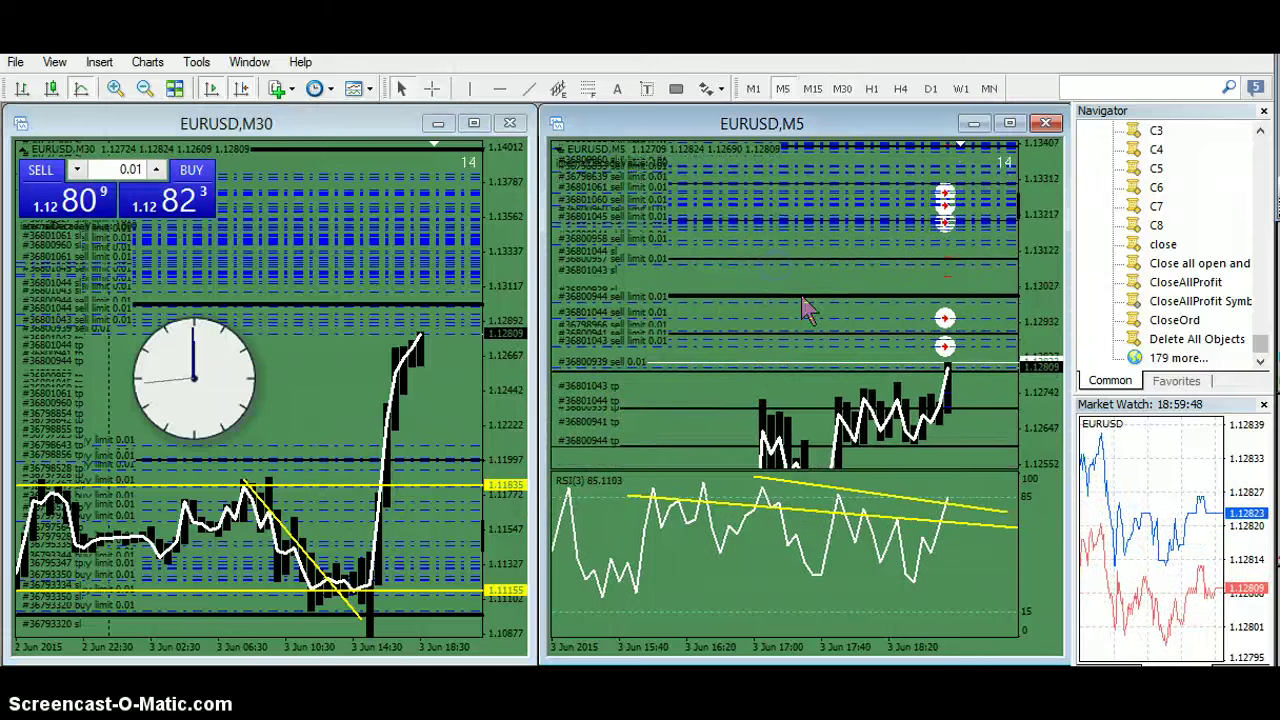
pyautogui.moveTo(724, 424); pyautogui.dragTo(949, 396)
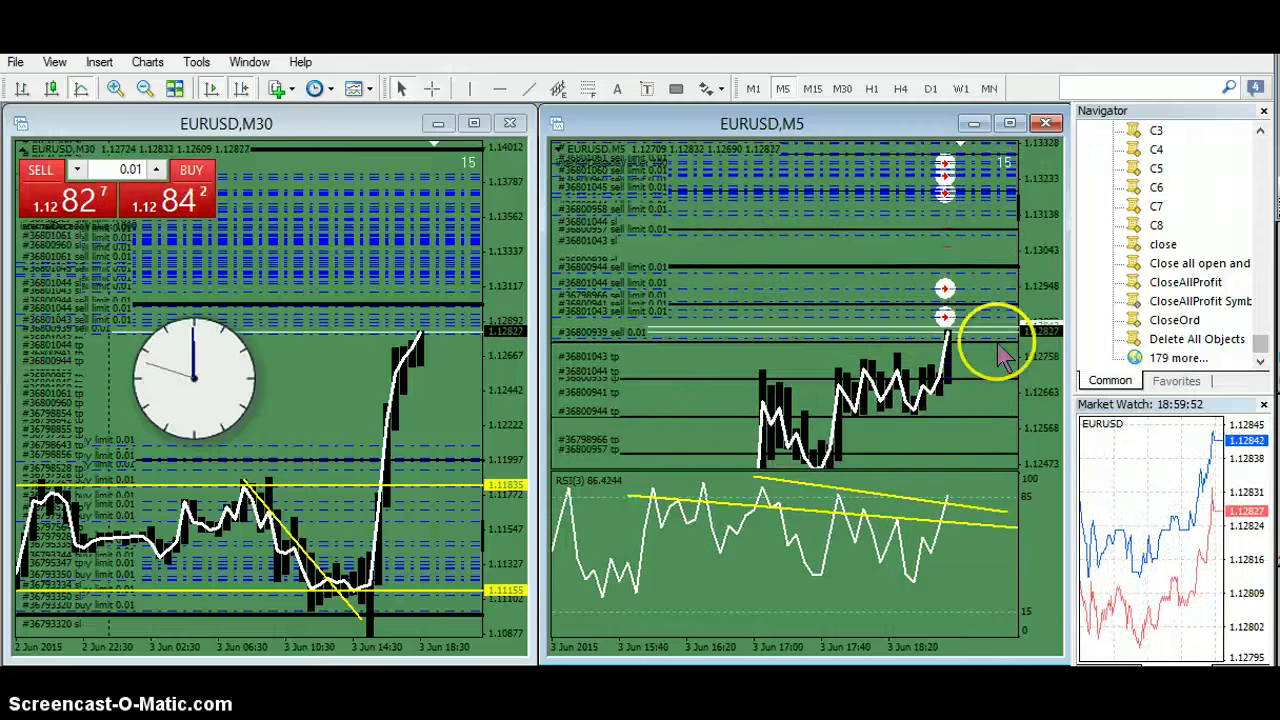
pyautogui.moveTo(993, 406); pyautogui.dragTo(638, 420)
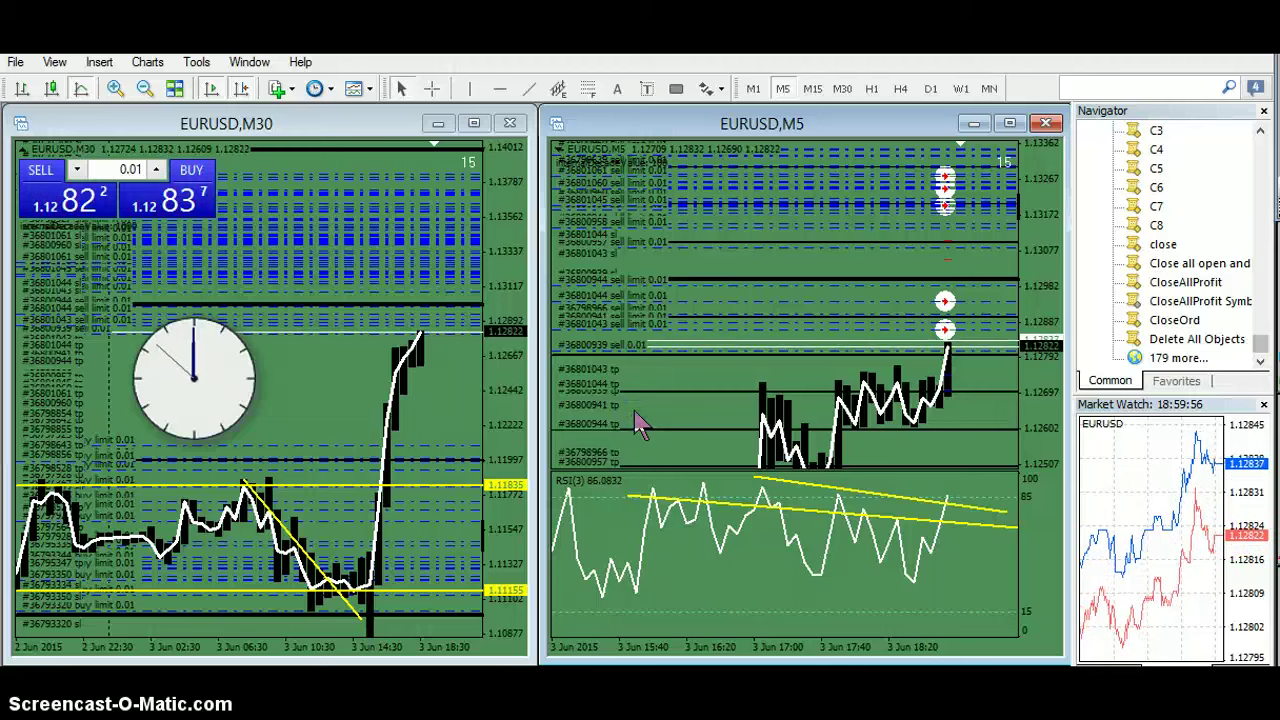
pyautogui.moveTo(638, 425)
pyautogui.mouseDown()
pyautogui.moveTo(637, 394)
pyautogui.moveTo(766, 466)
pyautogui.moveTo(871, 394)
pyautogui.moveTo(1008, 600)
pyautogui.mouseUp()
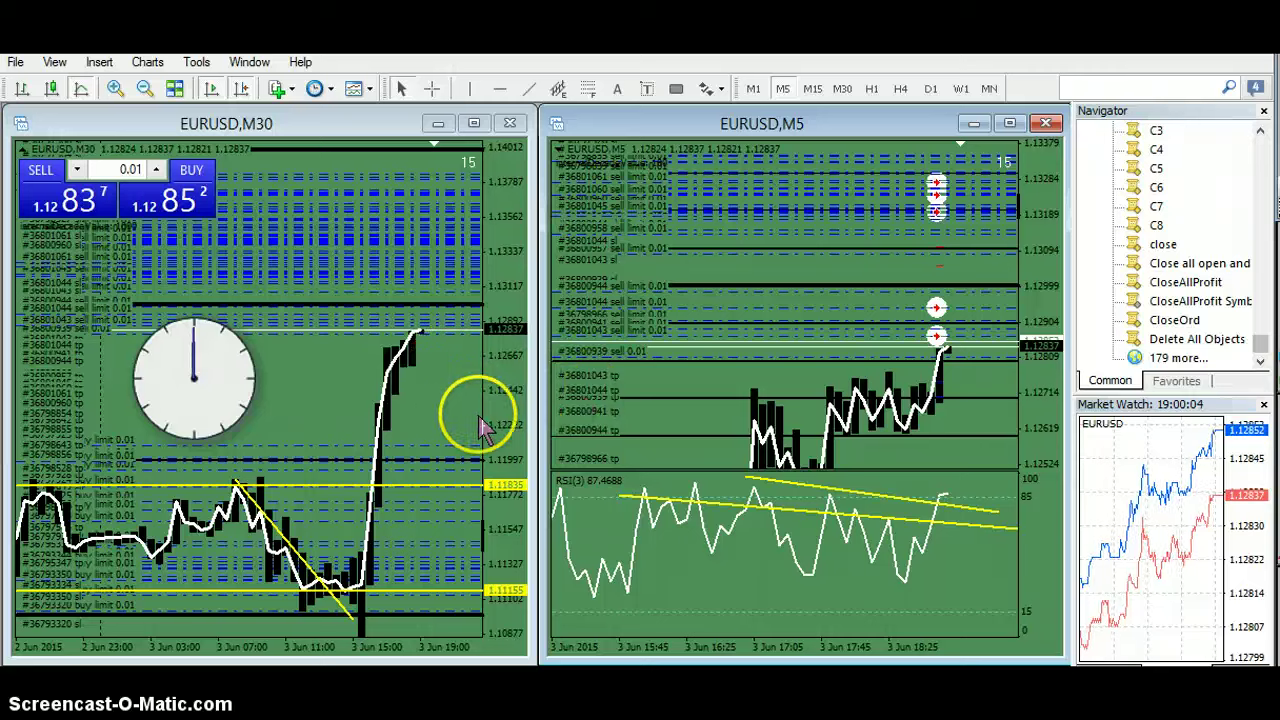
# - Switch the M30 chart to H1 and adjust its vertical price scale
pyautogui.click(871, 88)
pyautogui.click(590, 377)
pyautogui.moveTo(502, 400); pyautogui.dragTo(492, 446)
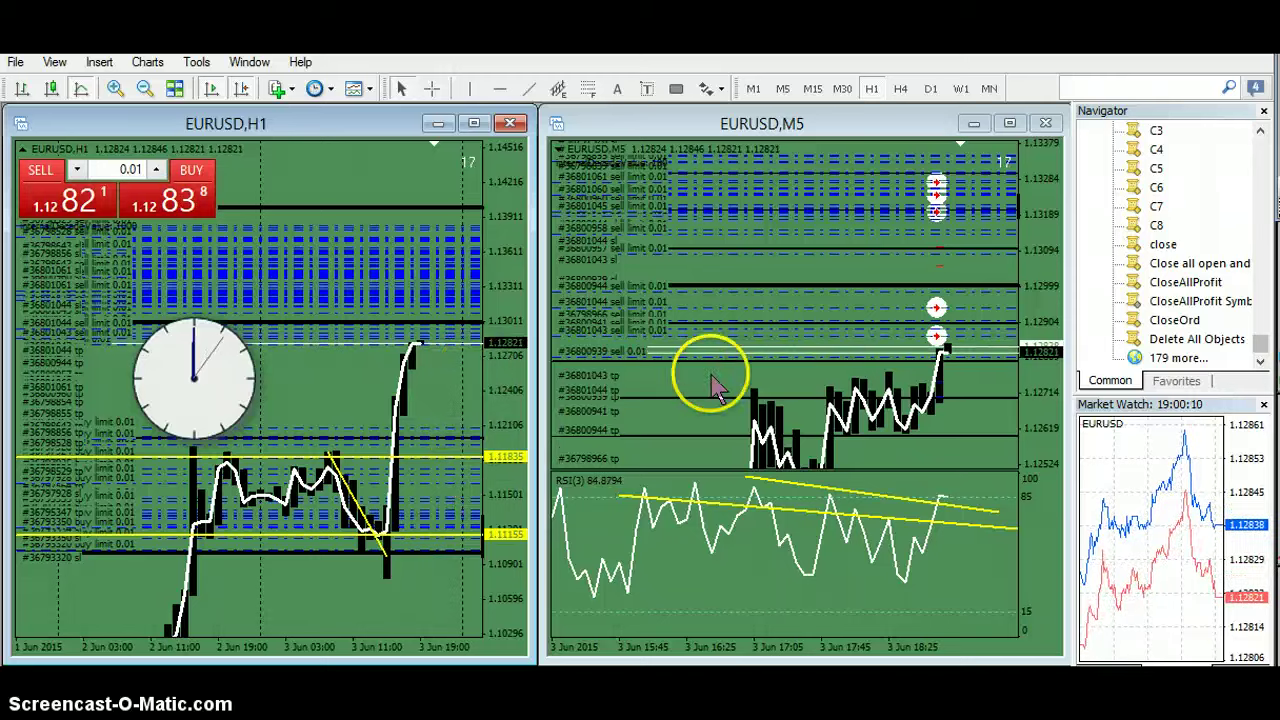
# - Draw a slightly descending trendline beneath the two latest major RSI lows on the M5 chart
pyautogui.moveTo(709, 390); pyautogui.dragTo(694, 337)
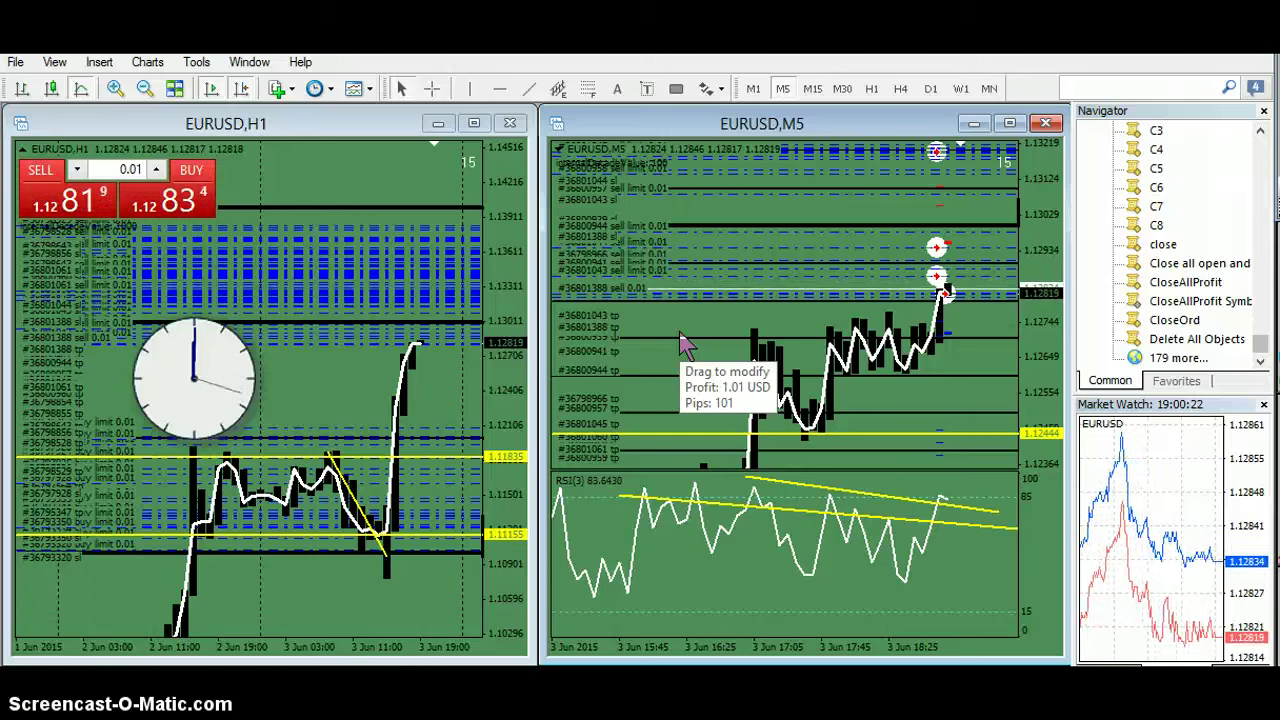
pyautogui.click(680, 333)
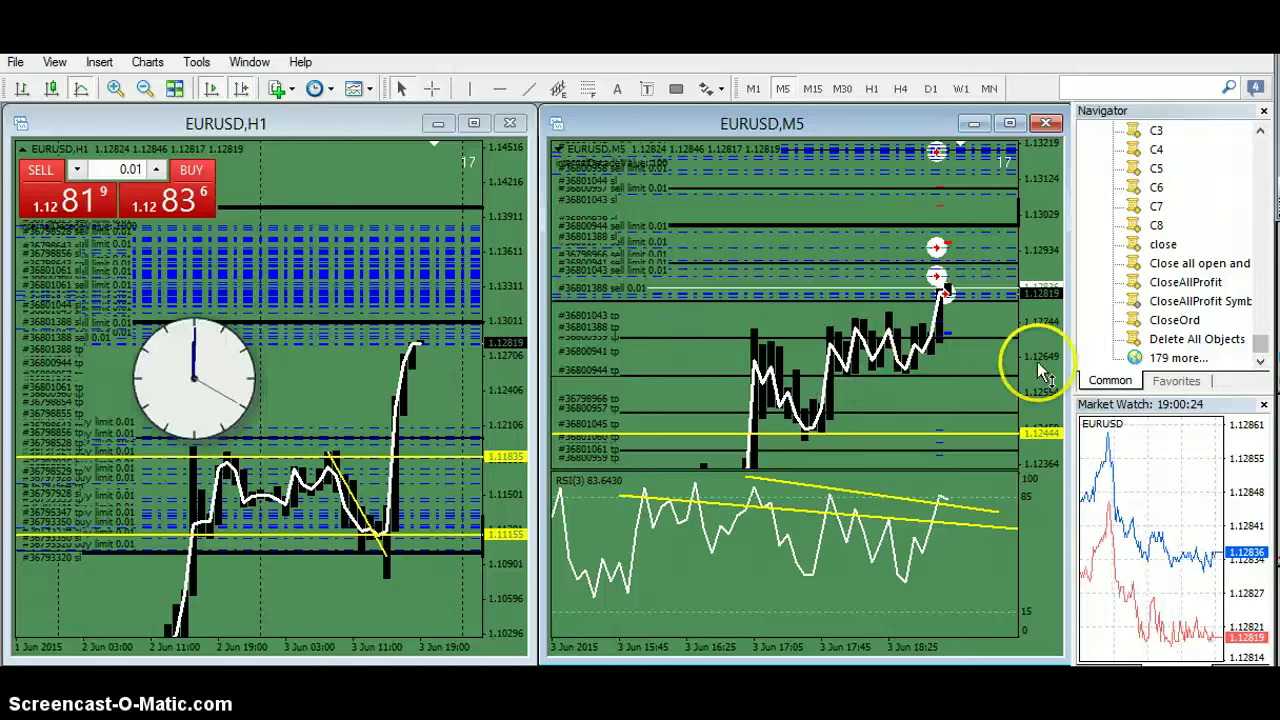
pyautogui.moveTo(1042, 348); pyautogui.dragTo(1034, 303)
pyautogui.moveTo(992, 390); pyautogui.dragTo(932, 380)
pyautogui.moveTo(895, 470); pyautogui.dragTo(890, 600)
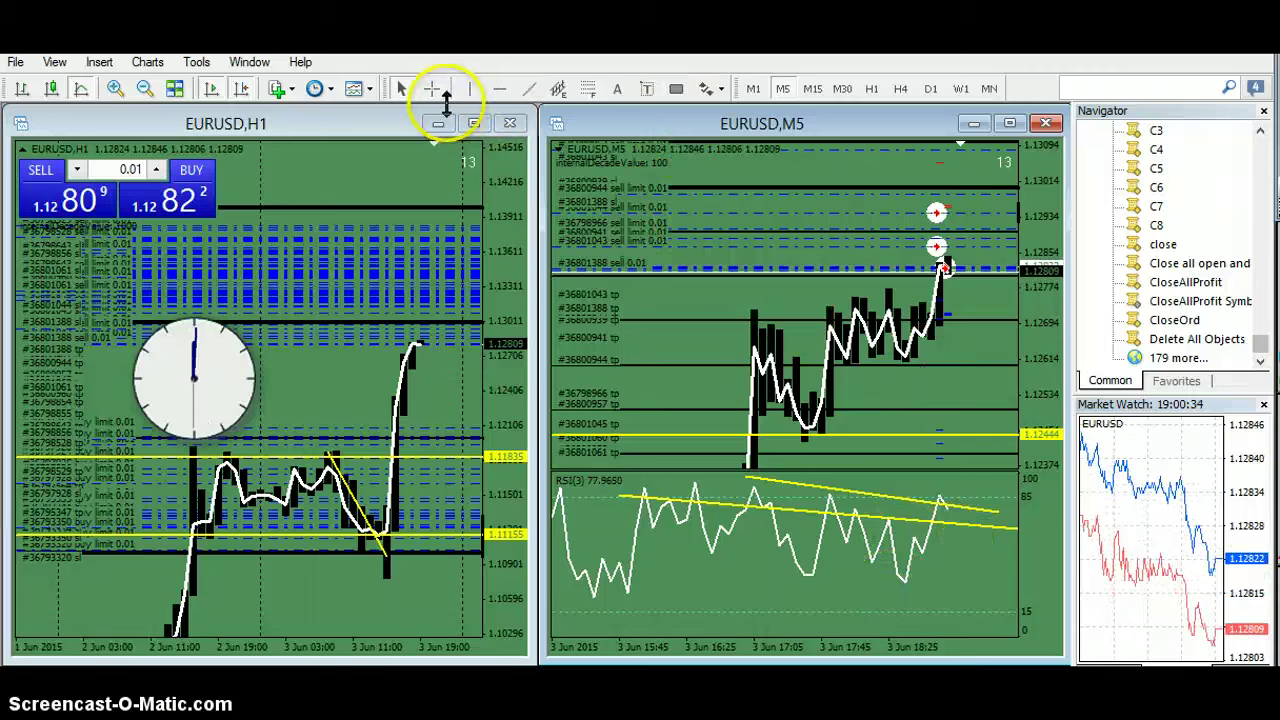
pyautogui.click(530, 92)
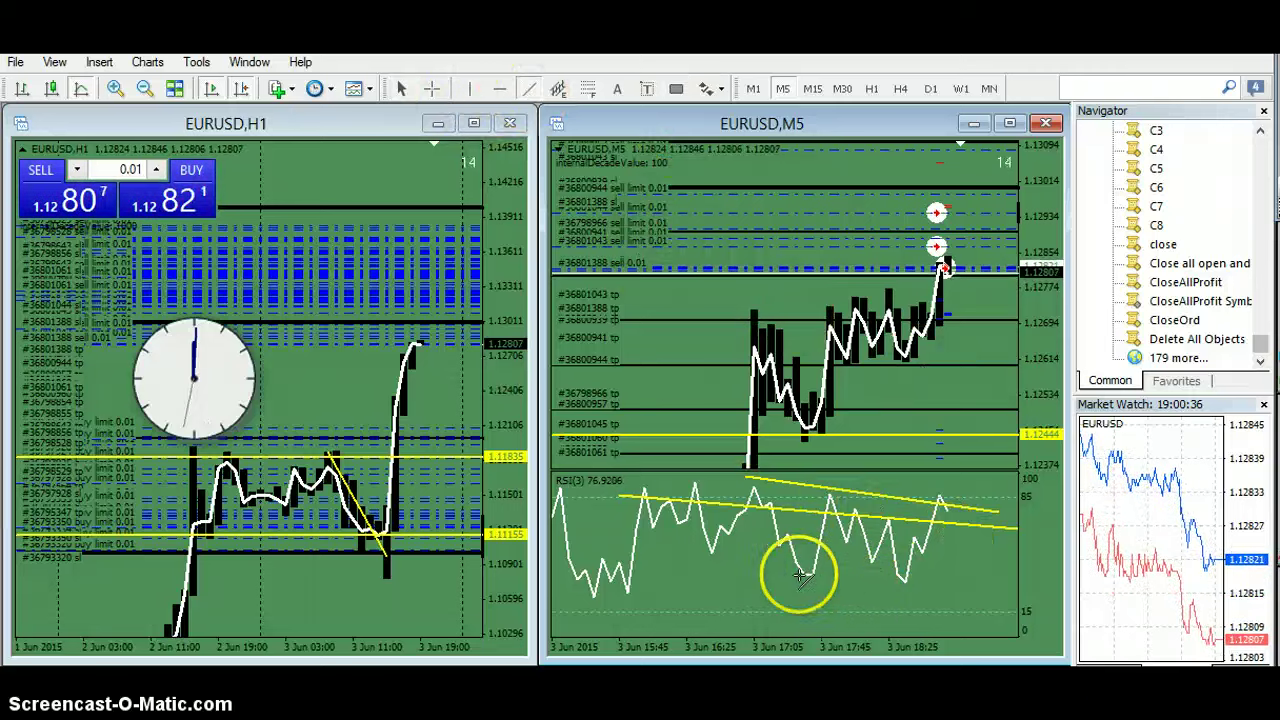
pyautogui.moveTo(800, 572); pyautogui.dragTo(908, 582)
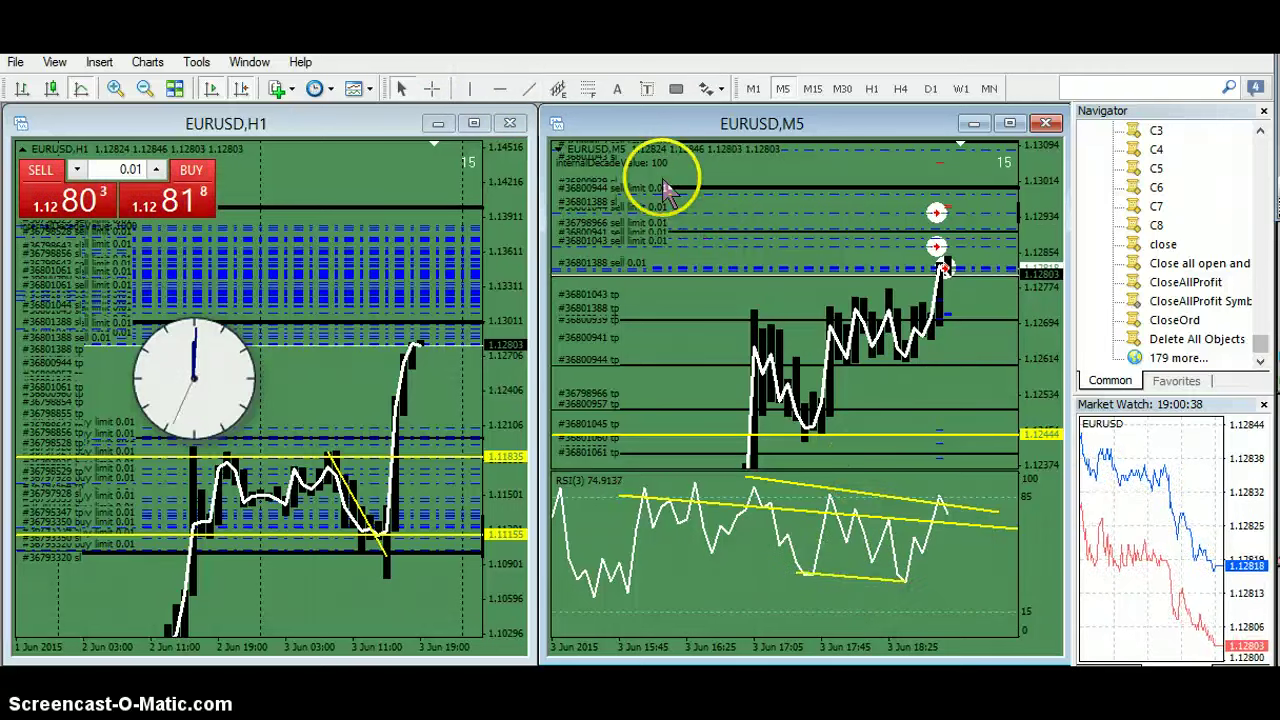
# - Draw a short rising trendline beneath the two recent M5 price lows that precede the latest rise
pyautogui.click(528, 89)
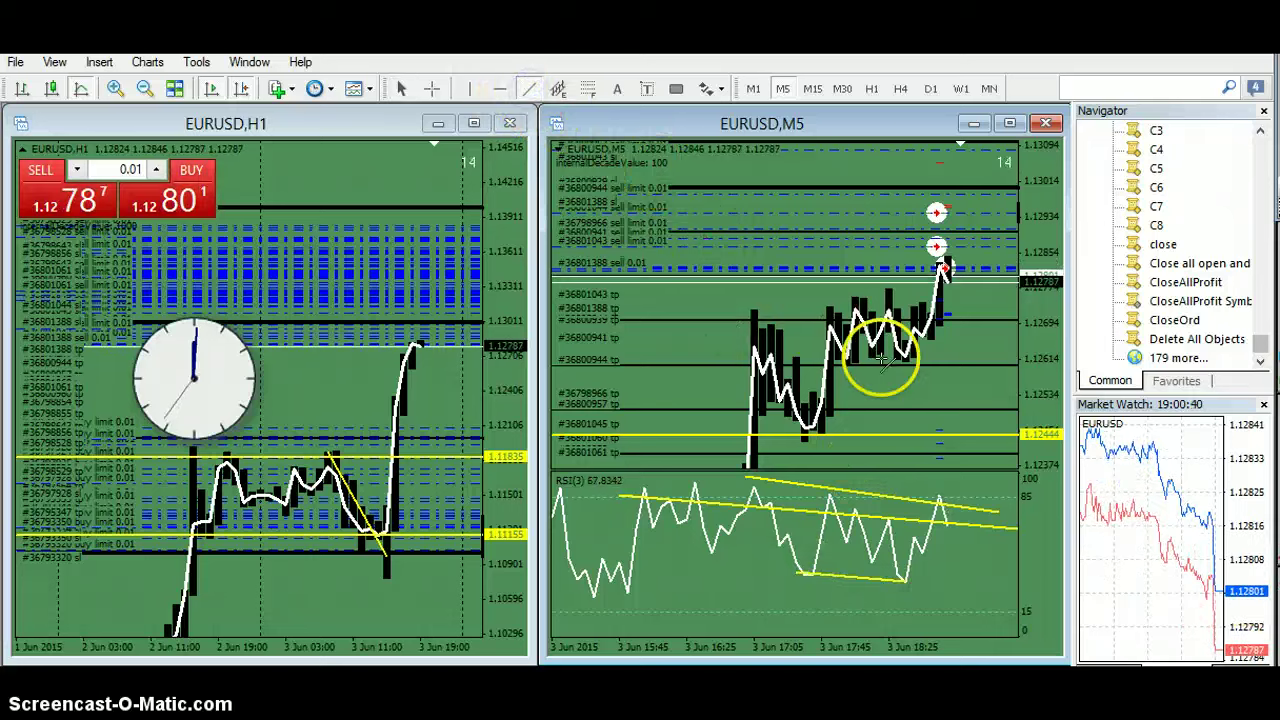
pyautogui.moveTo(853, 363); pyautogui.dragTo(905, 355)
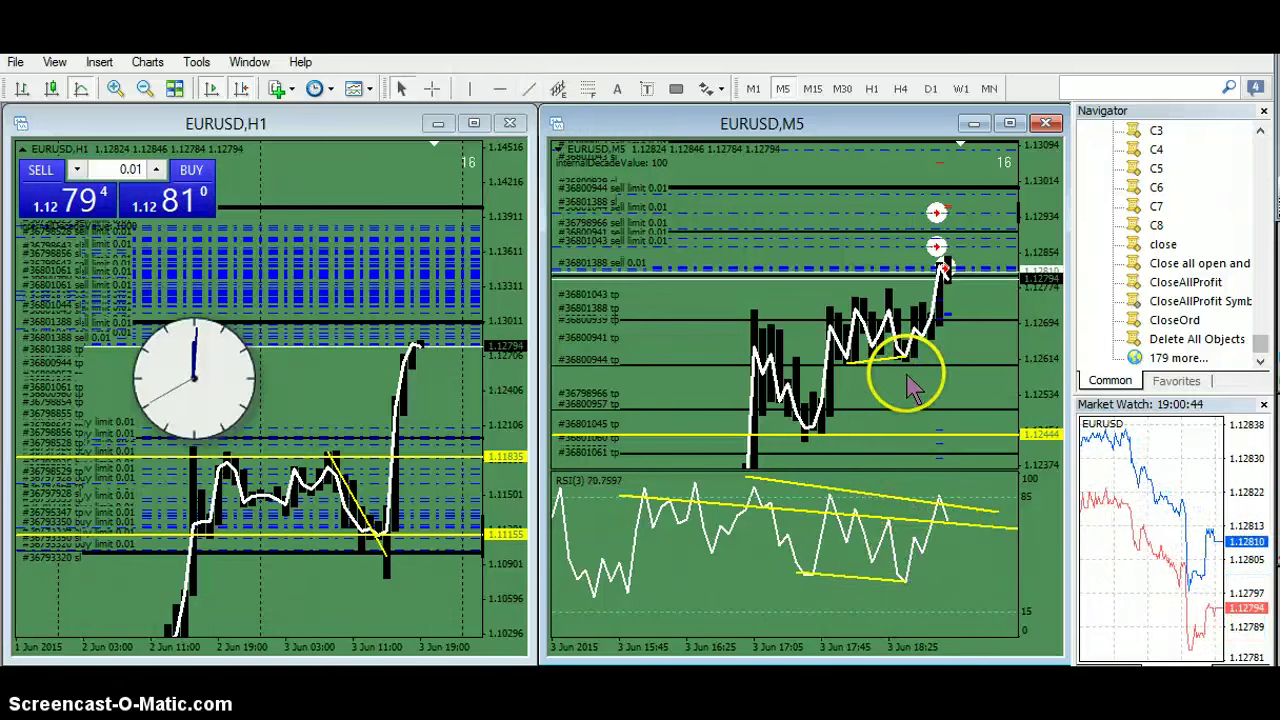
pyautogui.moveTo(910, 384); pyautogui.dragTo(909, 386)
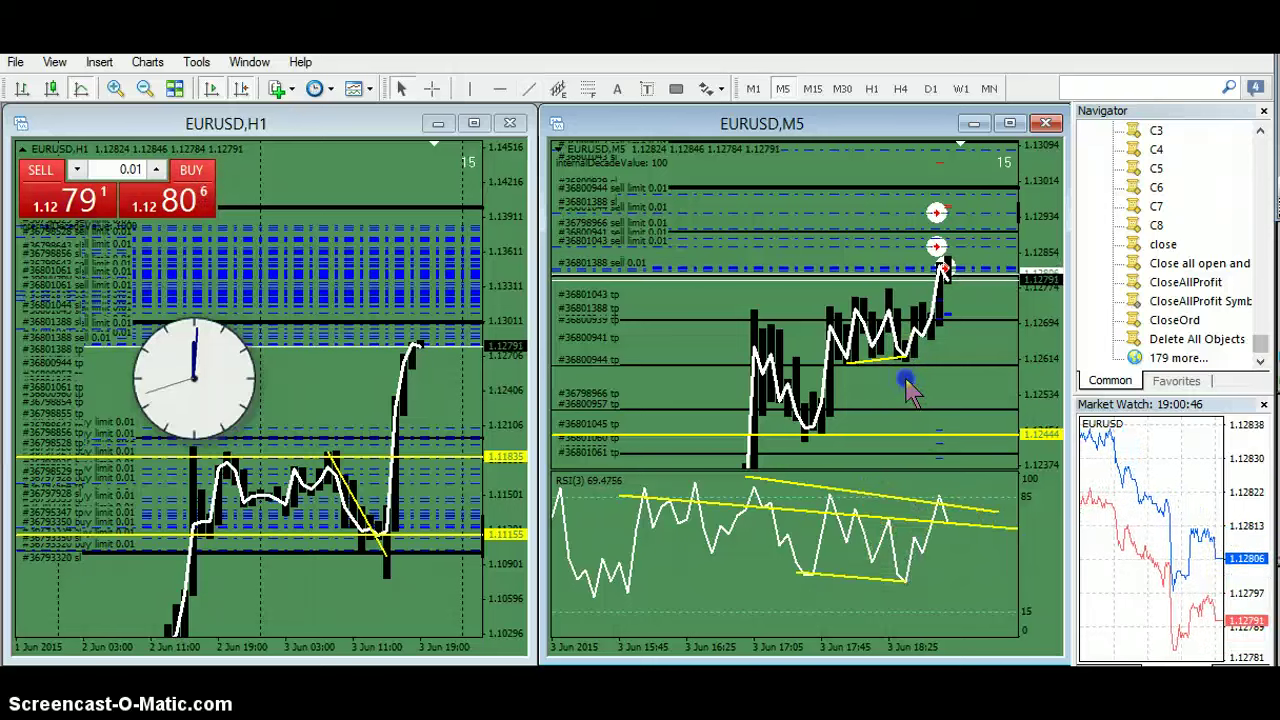
# - Draw a descending trendline on the M5 price chart from the first peak near 17:05 to the latest bars, and activate the H1 chart
pyautogui.click(528, 88)
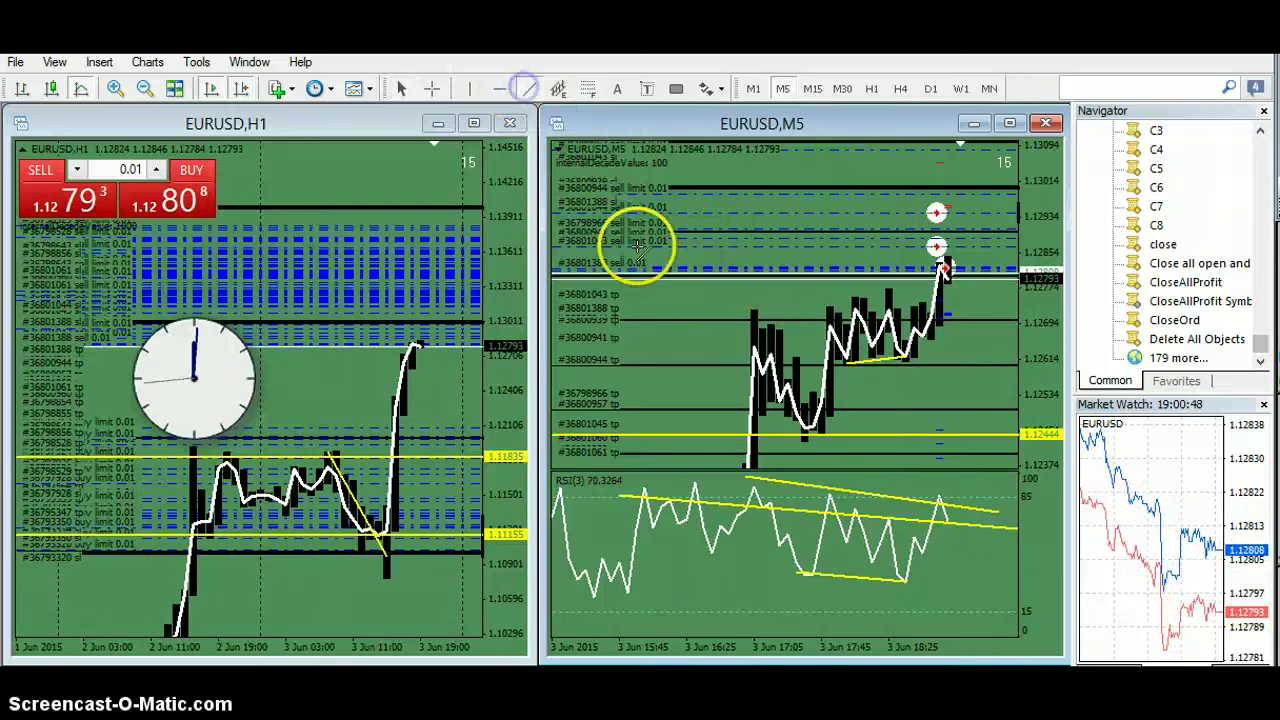
pyautogui.moveTo(750, 350); pyautogui.dragTo(950, 425)
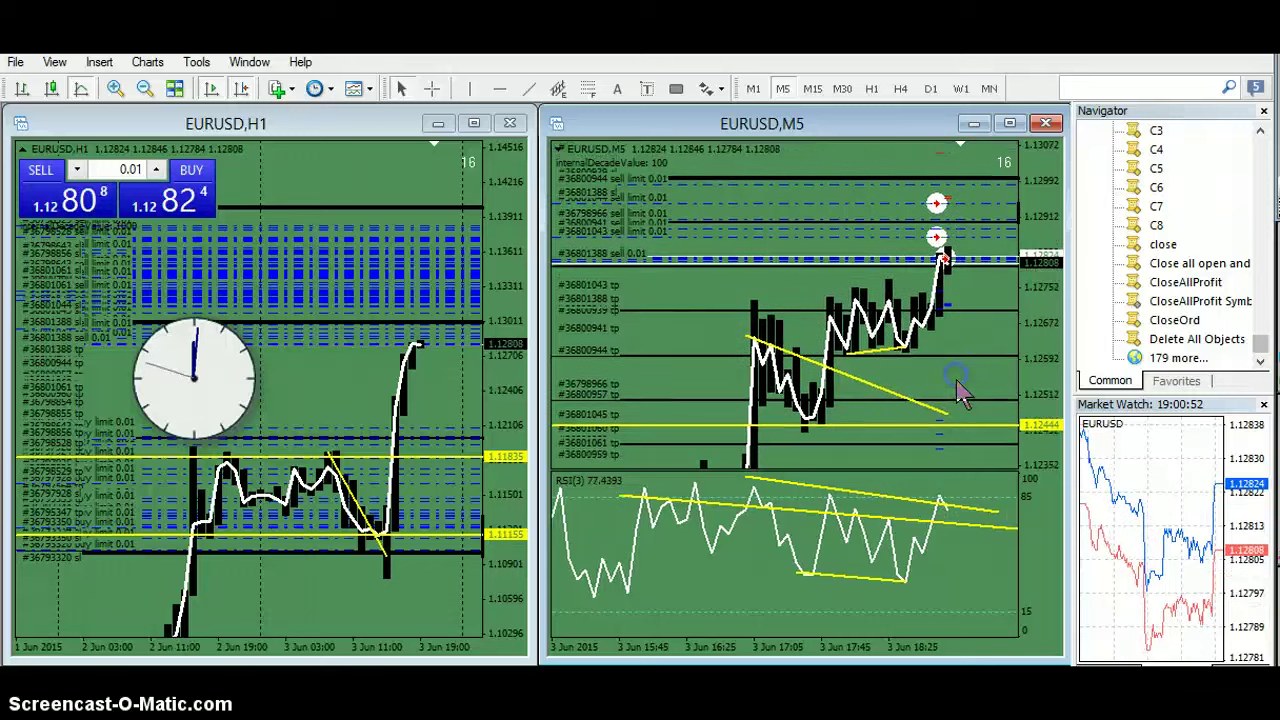
pyautogui.click(445, 394)
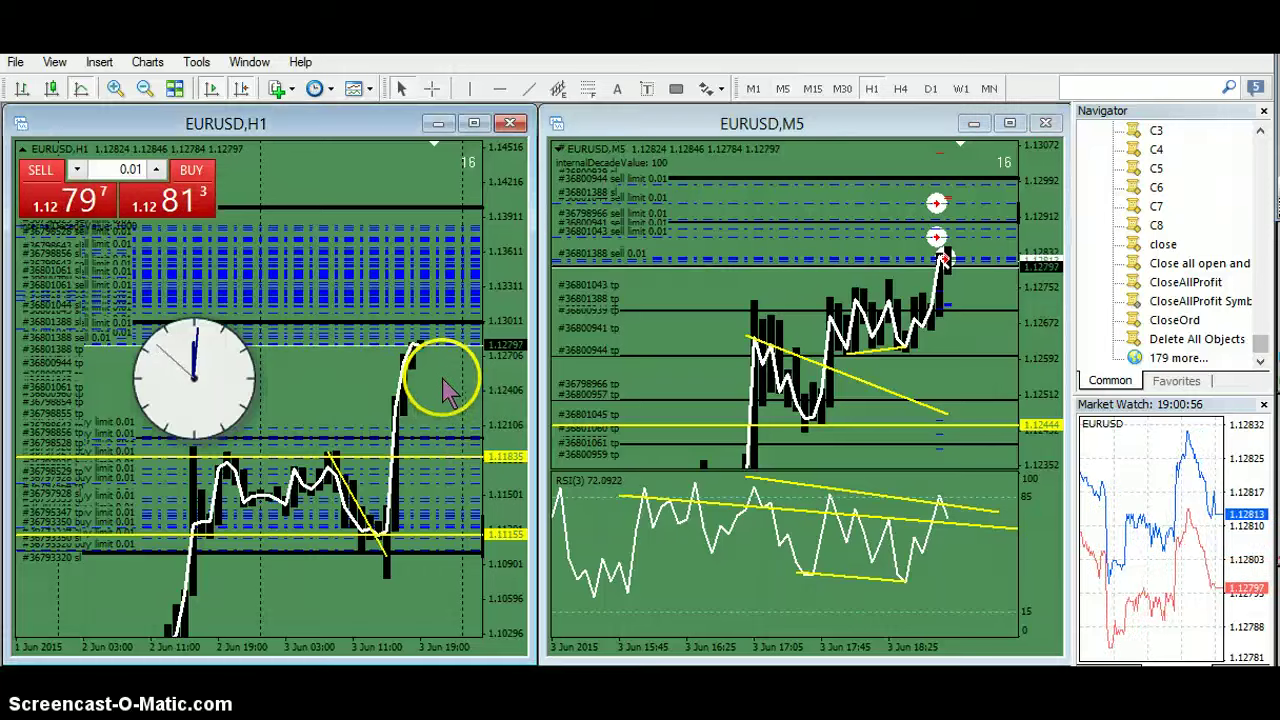
# - Rescale the M5 chart to examine recent price action against the sell limit levels above it
pyautogui.click(700, 290)
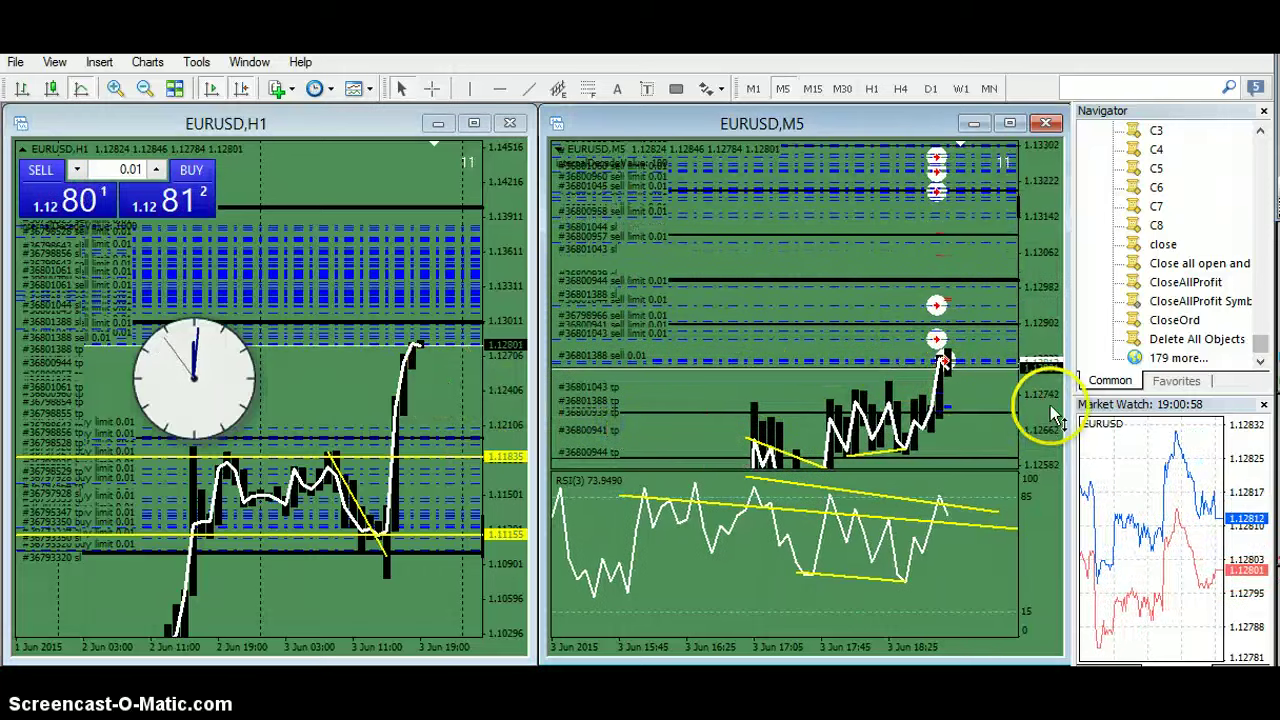
pyautogui.moveTo(1042, 330); pyautogui.dragTo(1018, 410)
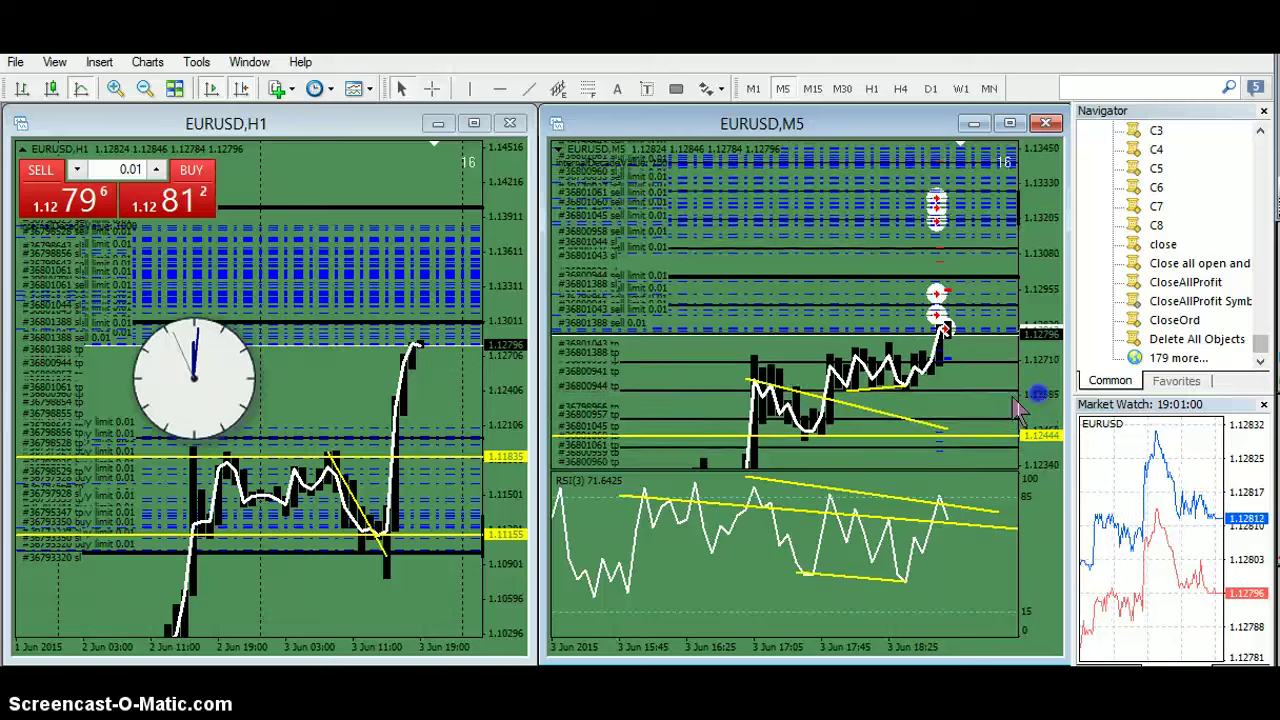
pyautogui.moveTo(918, 388); pyautogui.dragTo(924, 414)
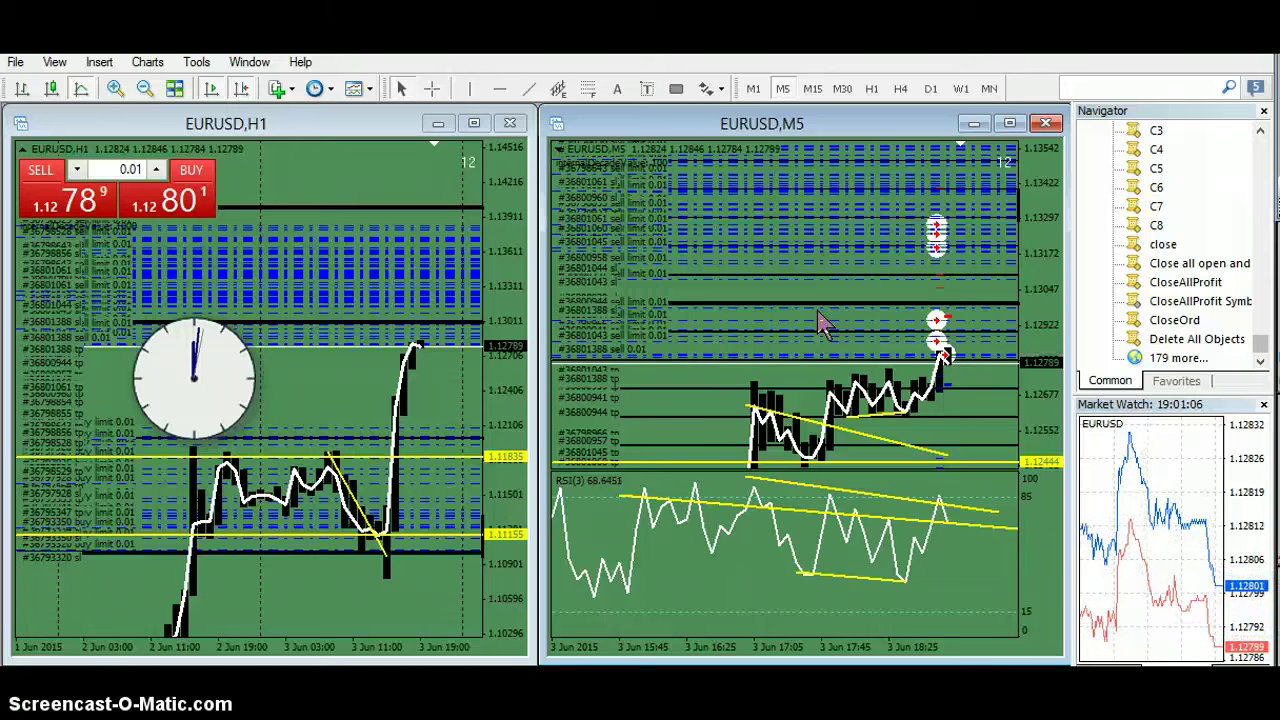
pyautogui.click(799, 308)
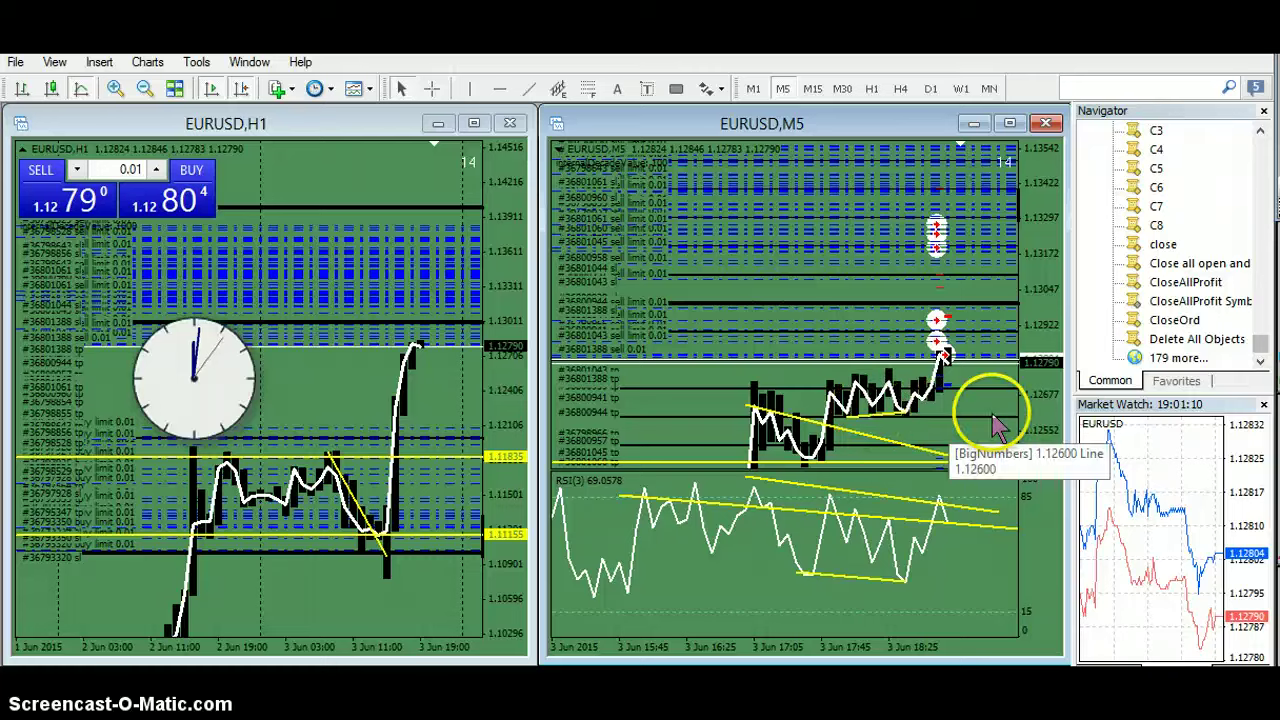
pyautogui.moveTo(1035, 406); pyautogui.dragTo(1033, 369)
pyautogui.moveTo(982, 406); pyautogui.dragTo(955, 385)
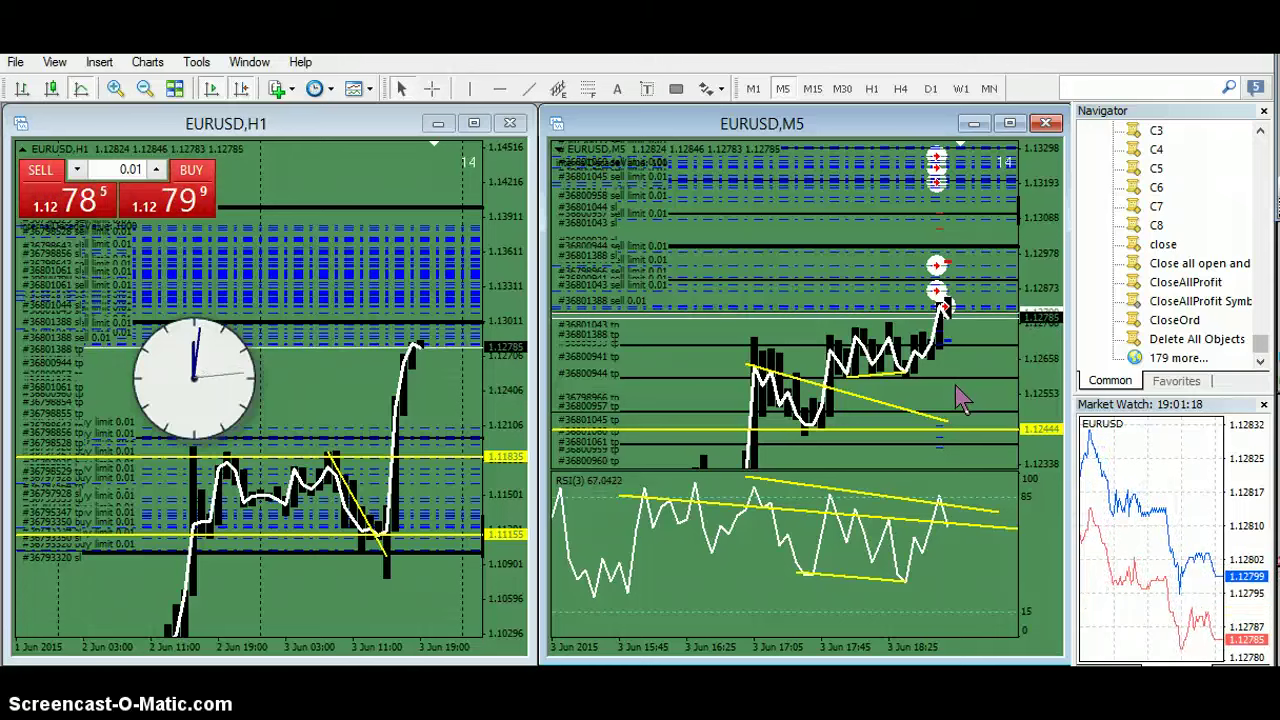
# - Maximize the M5 chart, switch it to M15 and remove all of its drawn lines
pyautogui.click(1009, 123)
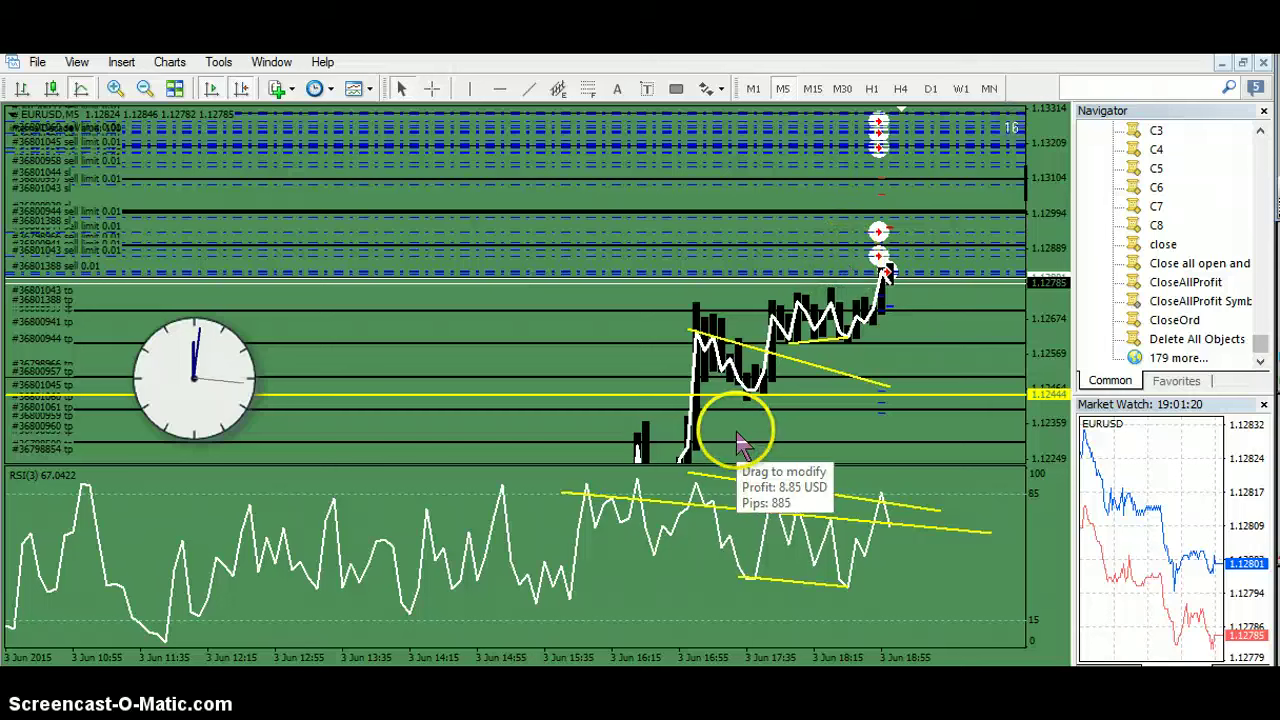
pyautogui.moveTo(628, 362); pyautogui.dragTo(634, 360)
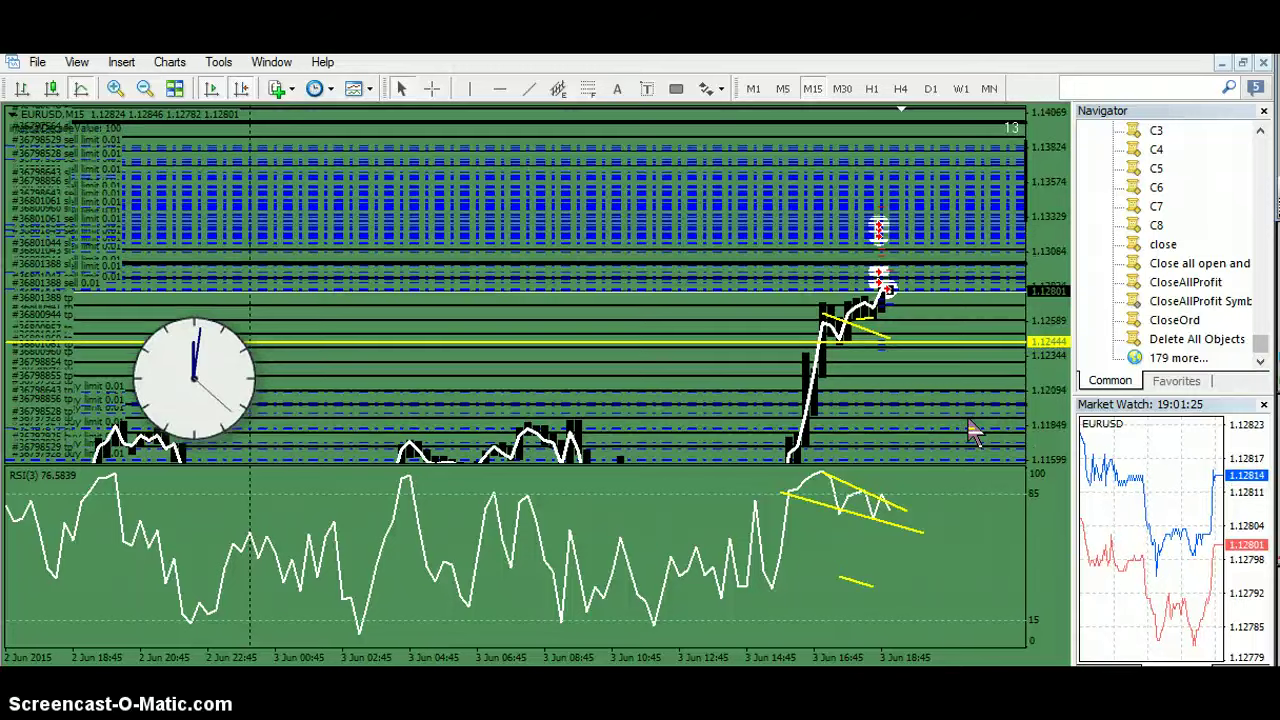
pyautogui.click(958, 285)
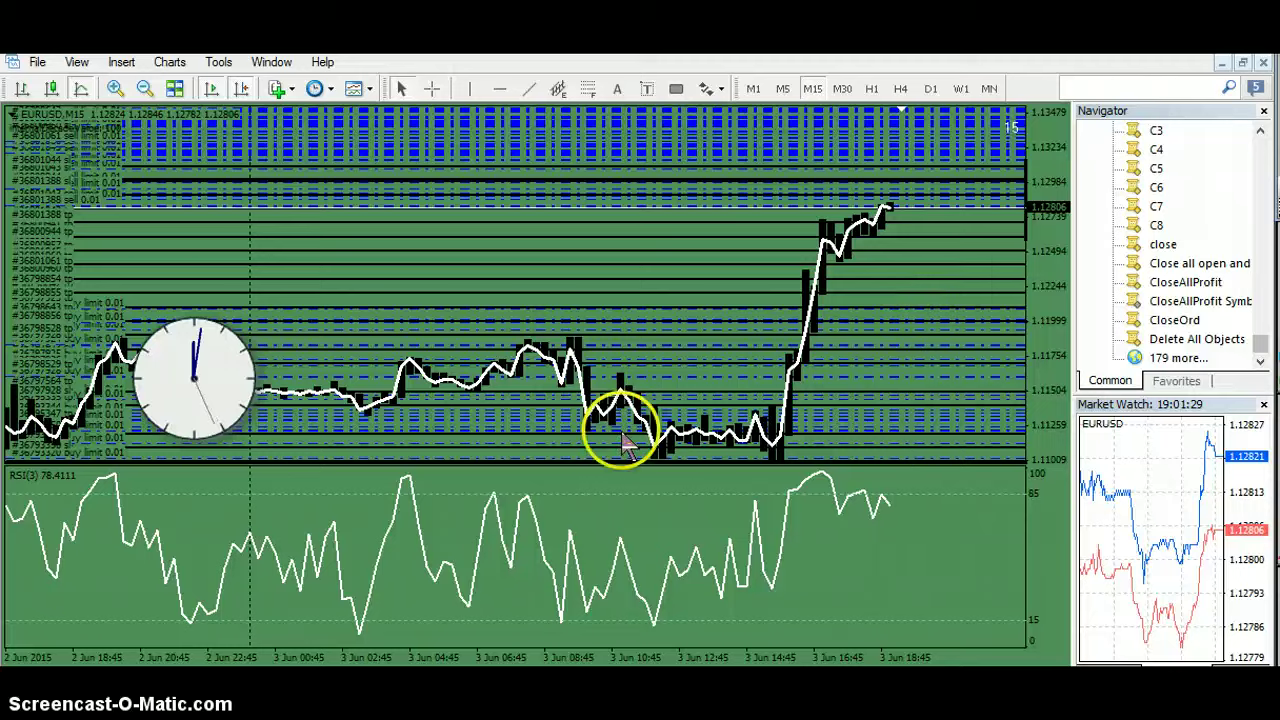
# - Examine the M15 price rise and RSI against the earlier lows and pending order levels
pyautogui.moveTo(517, 398); pyautogui.dragTo(518, 298)
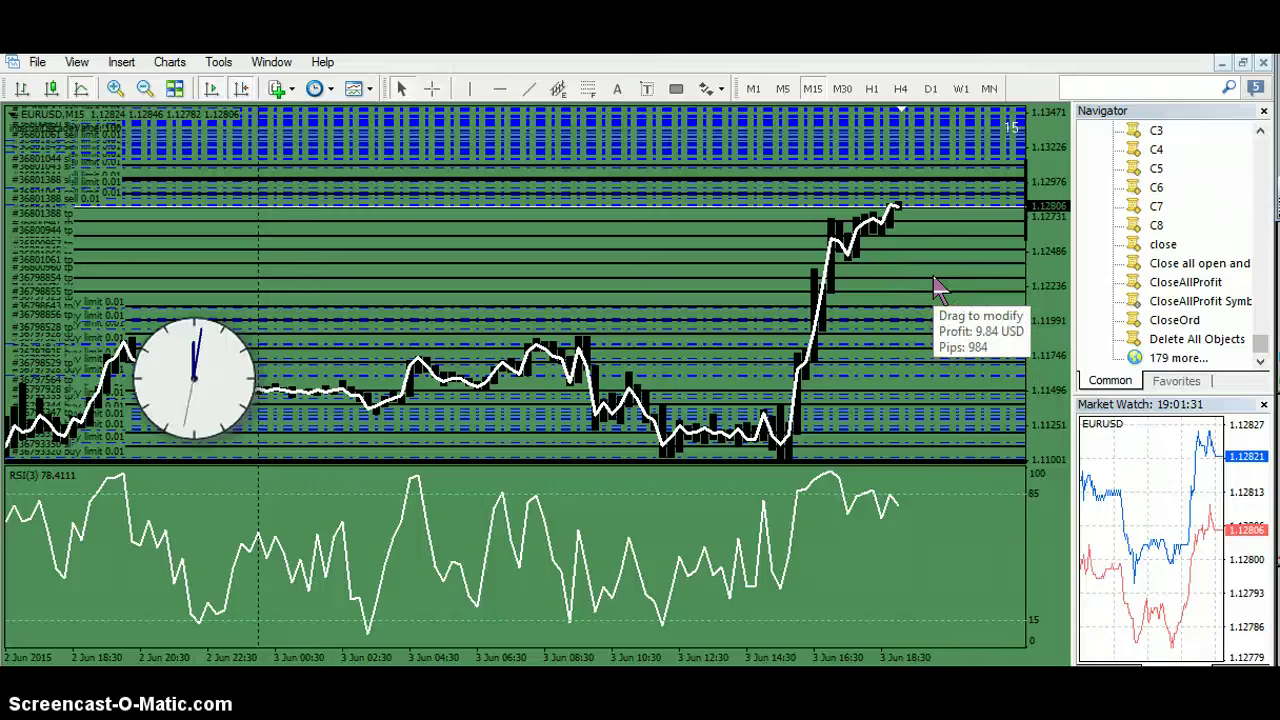
pyautogui.click(866, 238)
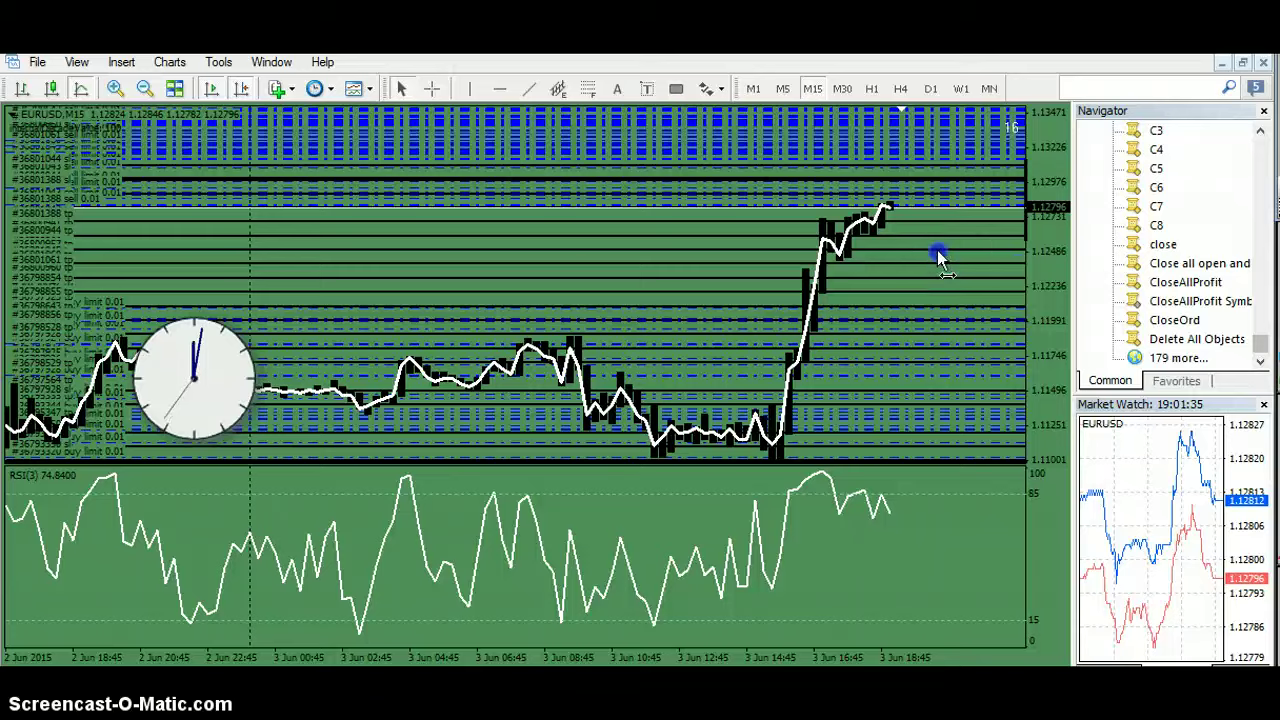
pyautogui.moveTo(1035, 255); pyautogui.dragTo(946, 314)
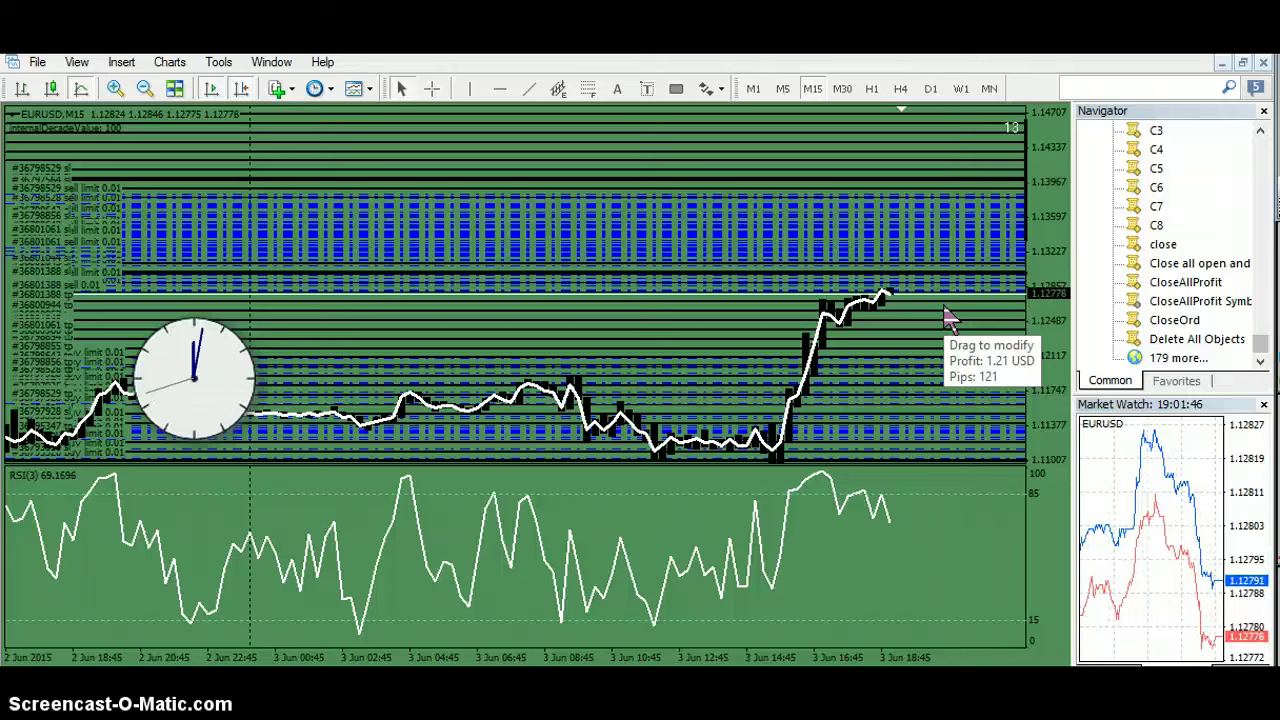
pyautogui.click(839, 425)
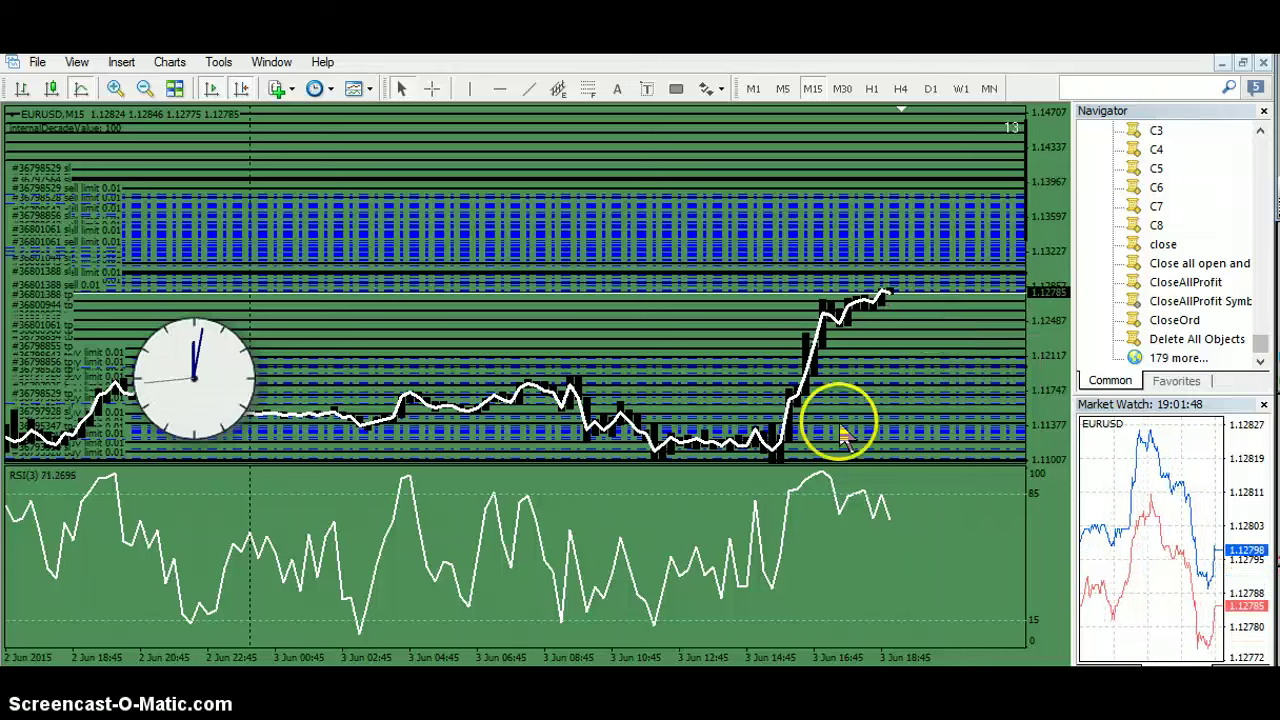
pyautogui.moveTo(817, 572); pyautogui.dragTo(799, 538)
pyautogui.moveTo(852, 362); pyautogui.dragTo(836, 315)
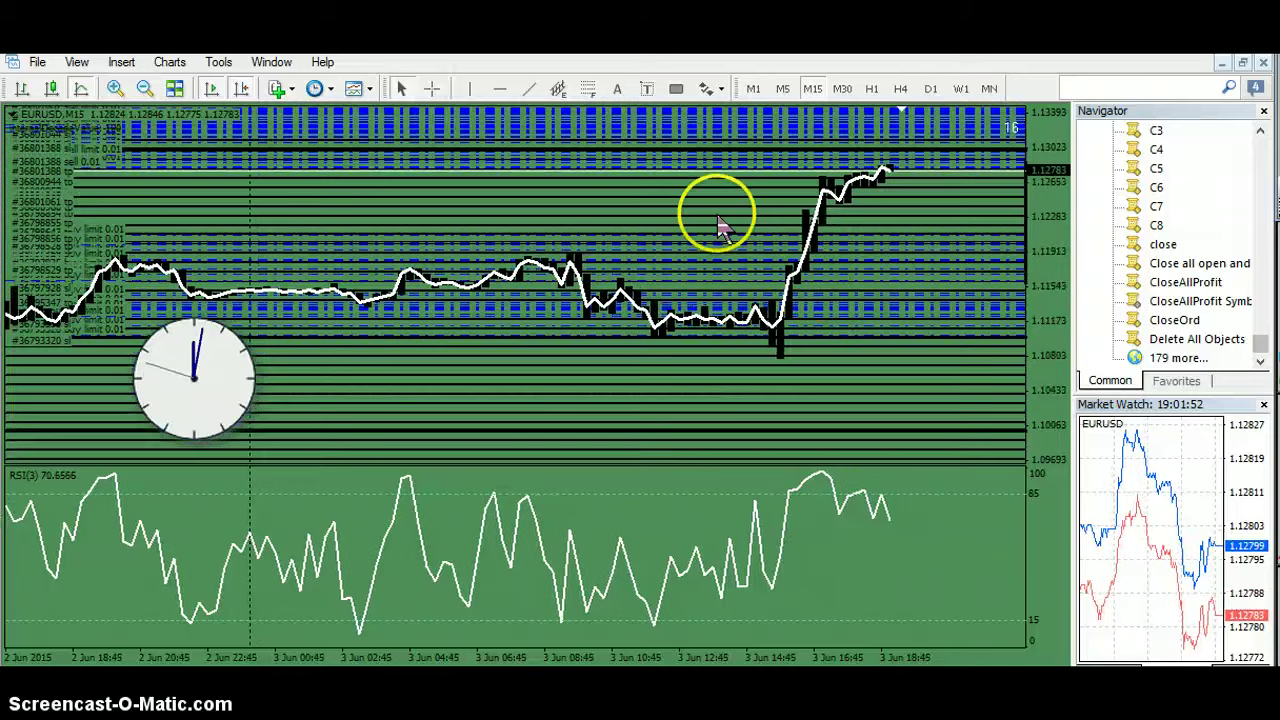
# - Switch the chart to M30 and draw a steep descending price trendline from the 3 Jun 08:00 peak to just before the sharp rise
pyautogui.click(842, 88)
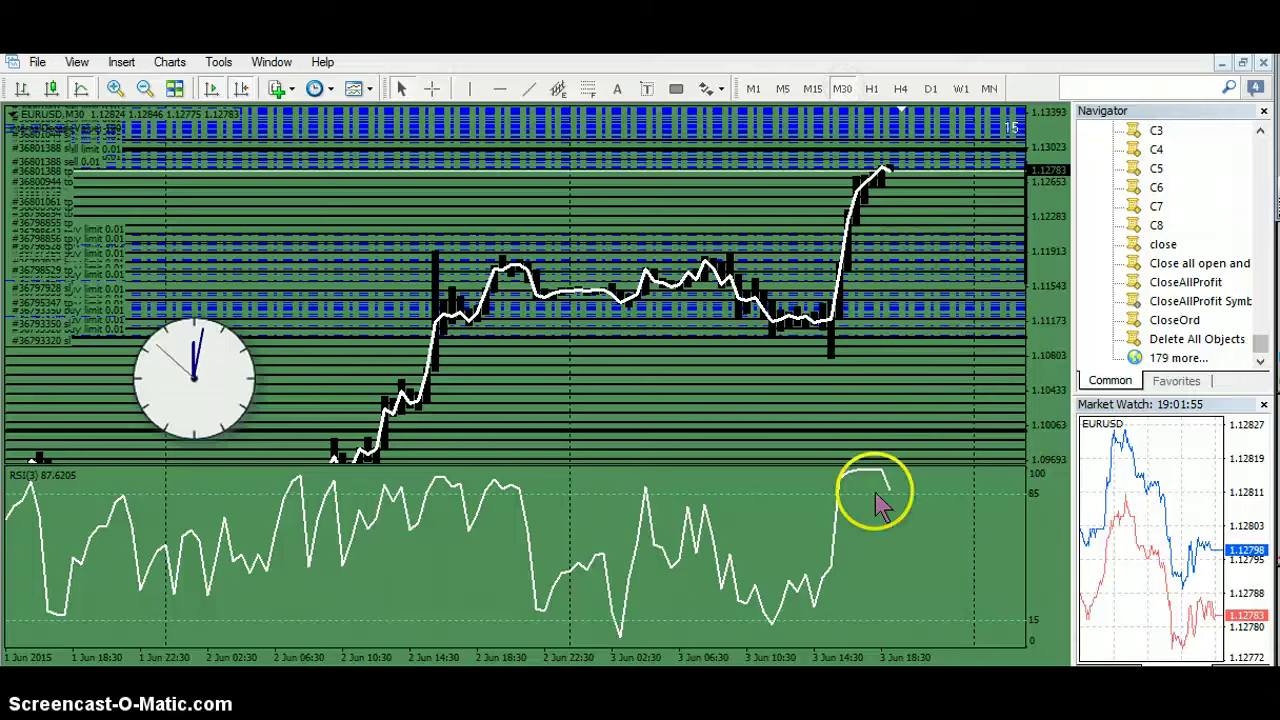
pyautogui.moveTo(1042, 352); pyautogui.dragTo(1031, 157)
pyautogui.moveTo(912, 288); pyautogui.dragTo(918, 202)
pyautogui.moveTo(1038, 348); pyautogui.dragTo(938, 262)
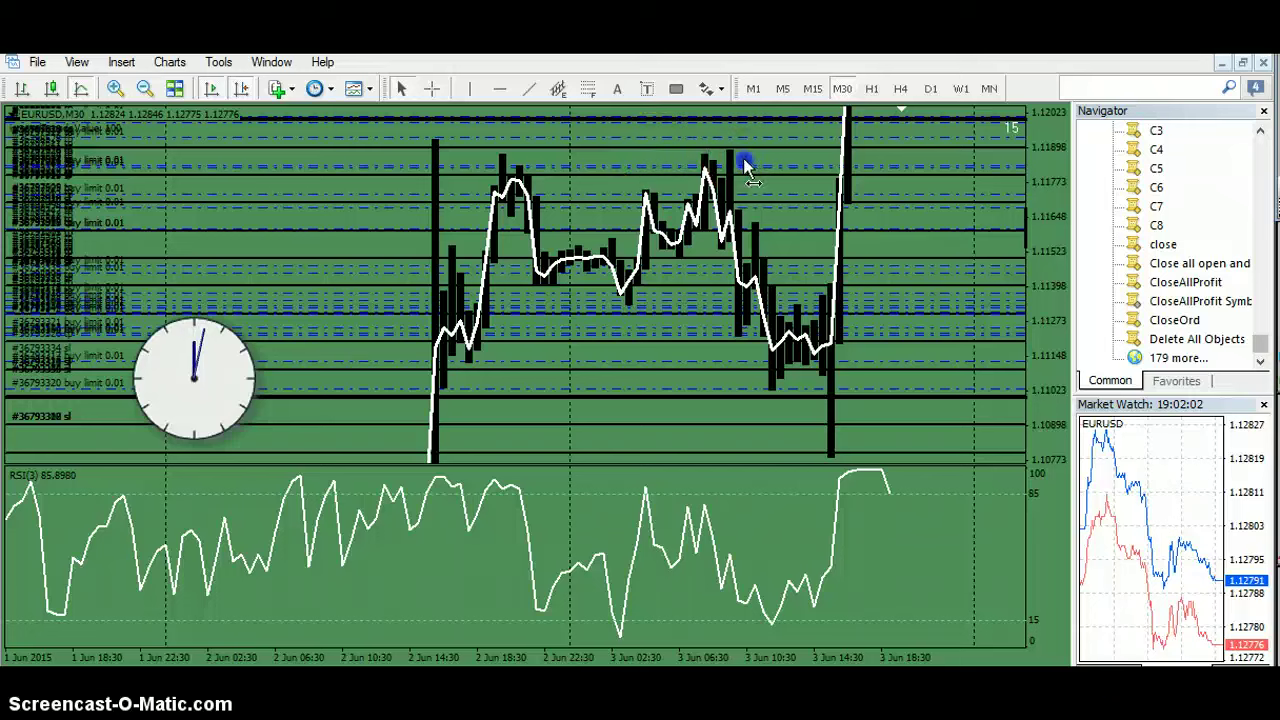
pyautogui.click(528, 89)
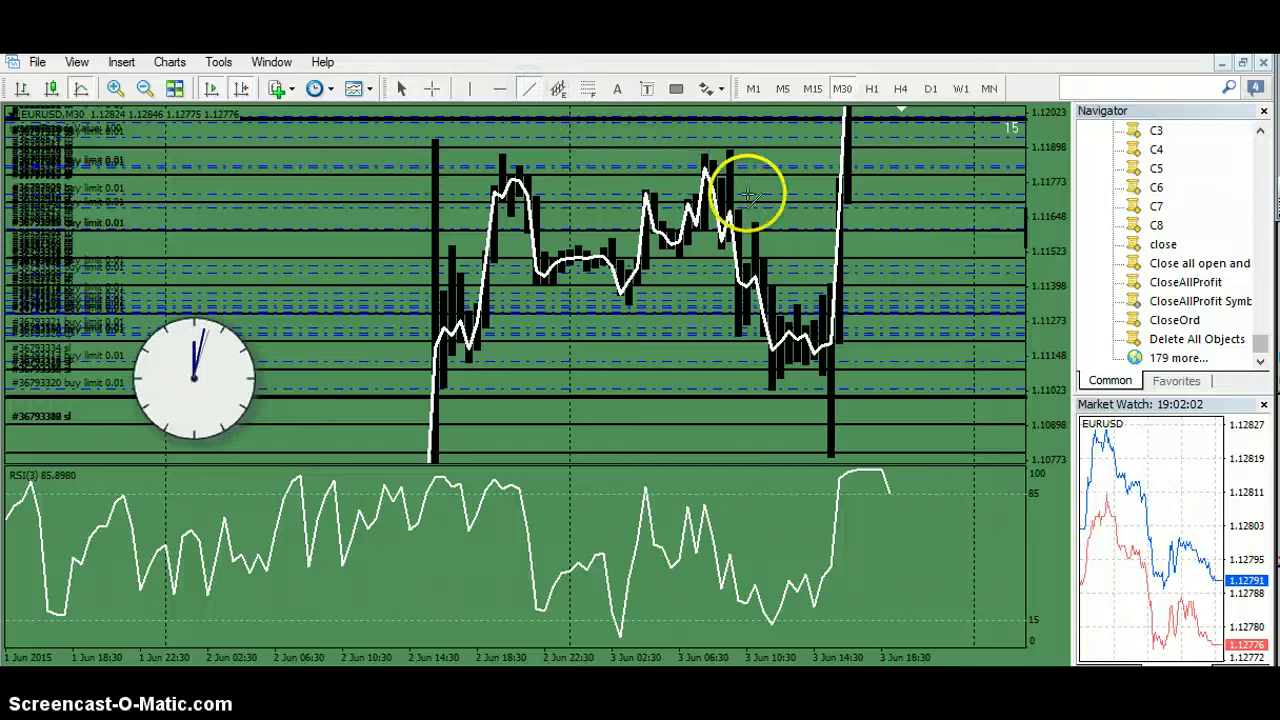
pyautogui.moveTo(851, 368); pyautogui.dragTo(843, 395)
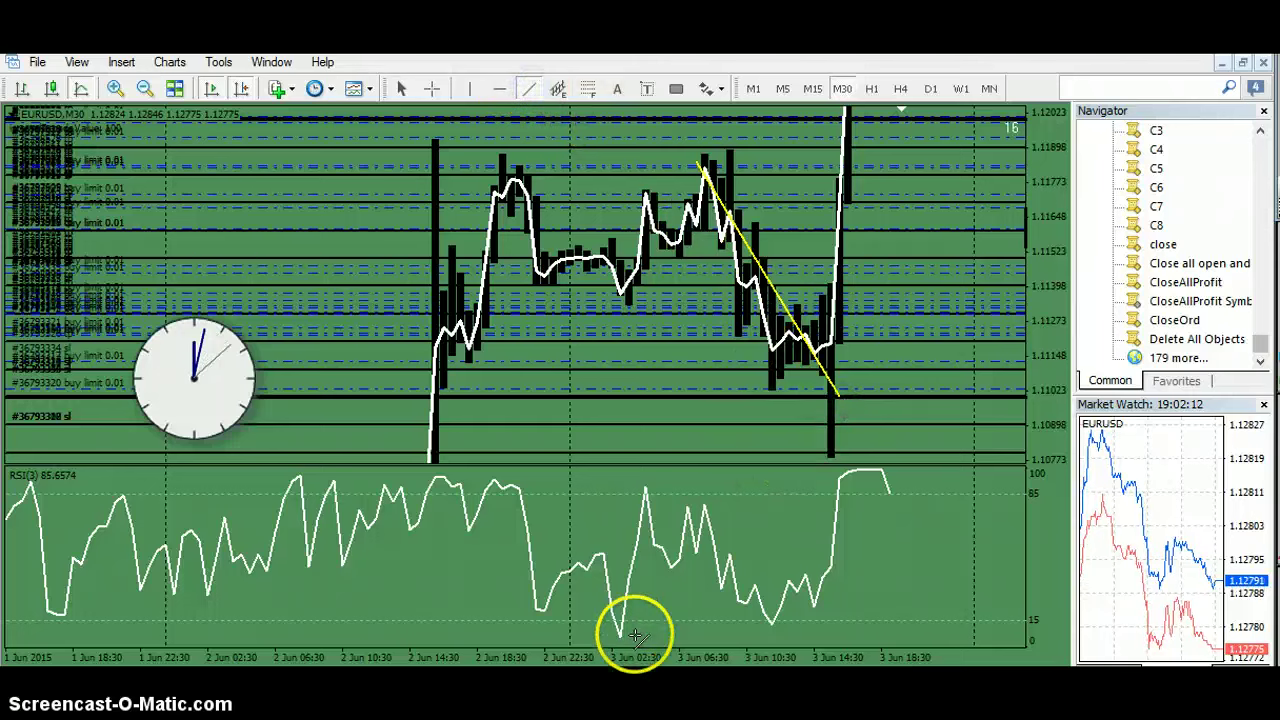
# - Draw two rising RSI trendlines on M30, one beneath the two deepest 3 June lows and a steeper one from the second low
pyautogui.moveTo(615, 641); pyautogui.dragTo(868, 619)
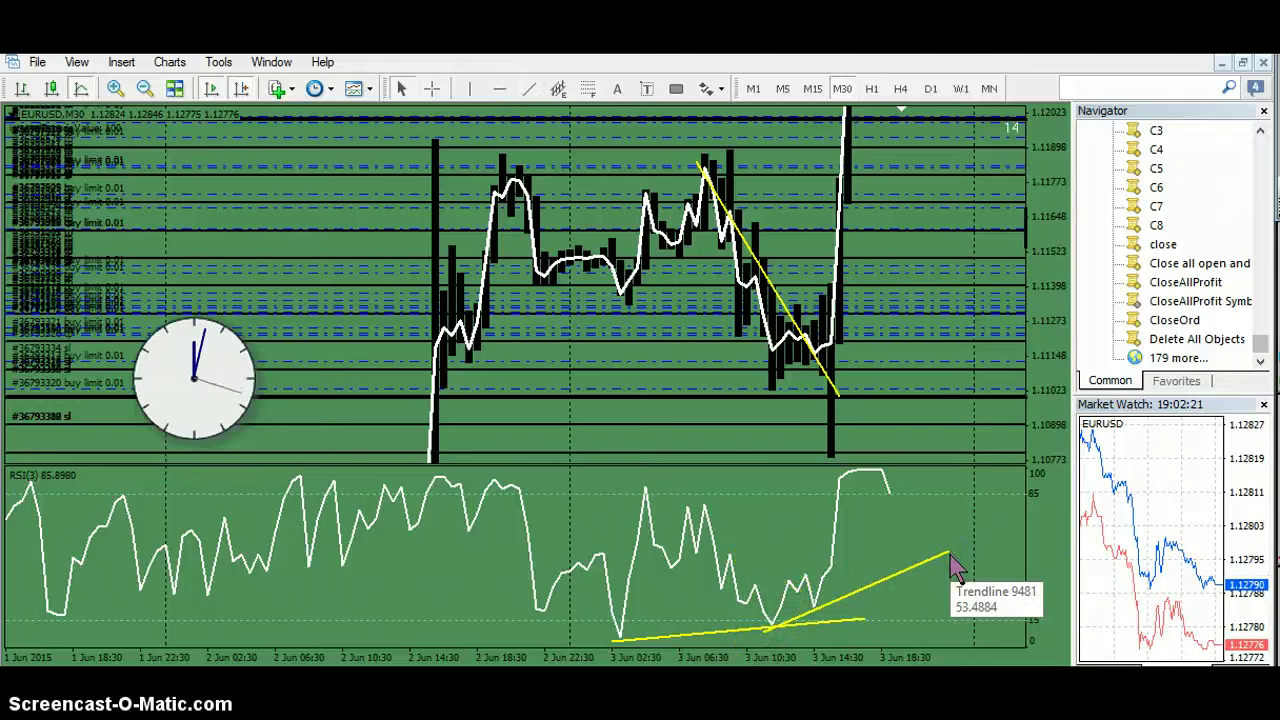
pyautogui.click(943, 583)
pyautogui.moveTo(706, 378); pyautogui.dragTo(705, 376)
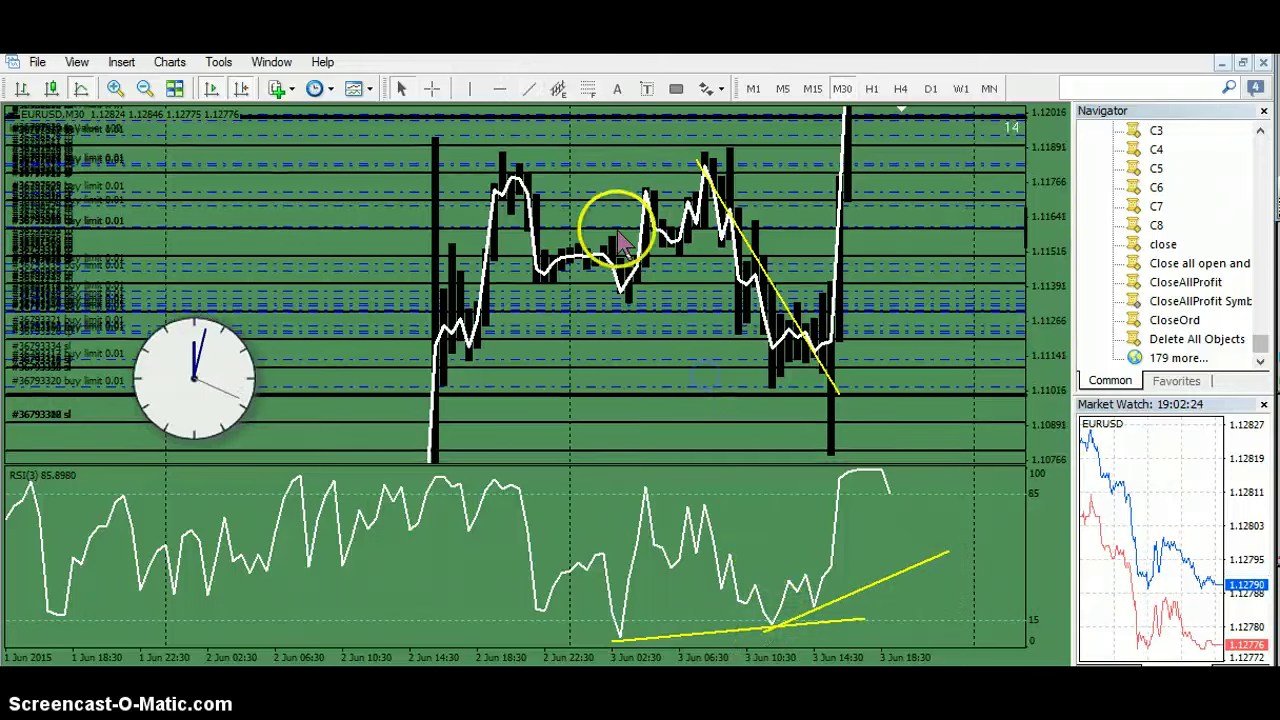
# - Draw two descending RSI trendlines on M30, from the 3 Jun 08:00 and late 2 June peaks to the low where the rising lines cross
pyautogui.click(529, 88)
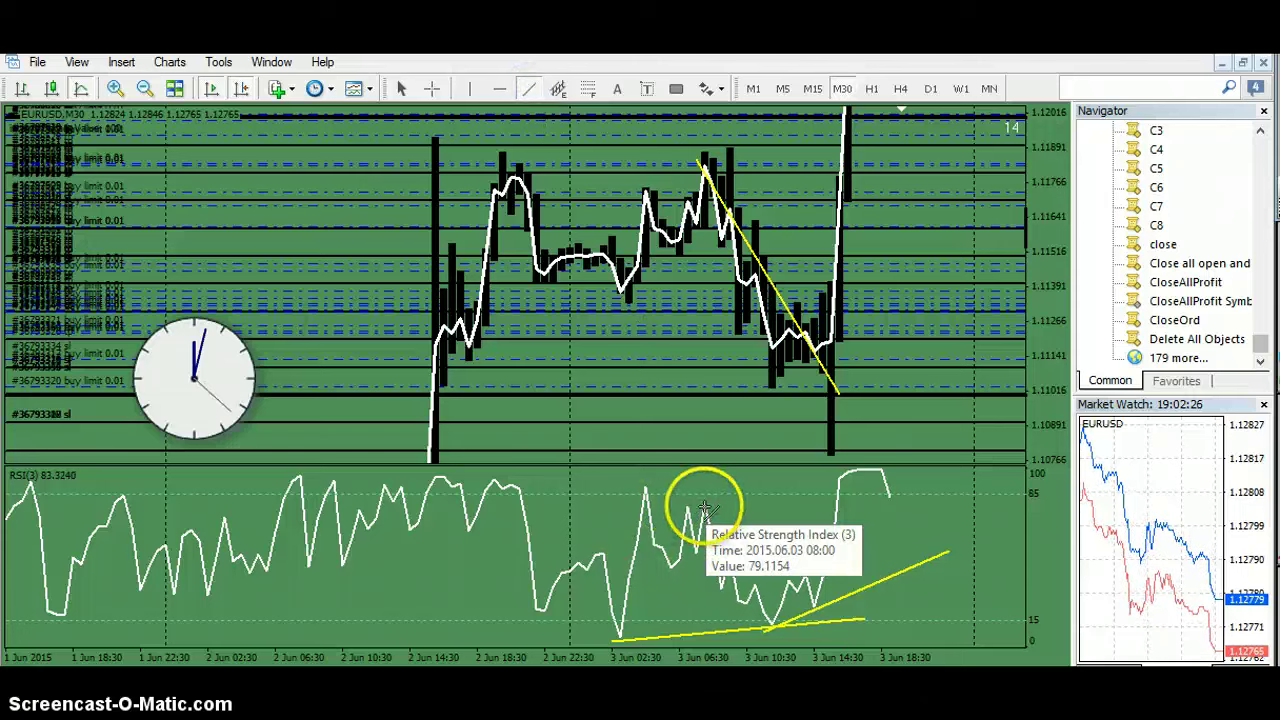
pyautogui.moveTo(705, 505); pyautogui.dragTo(745, 551)
pyautogui.moveTo(792, 622); pyautogui.dragTo(797, 646)
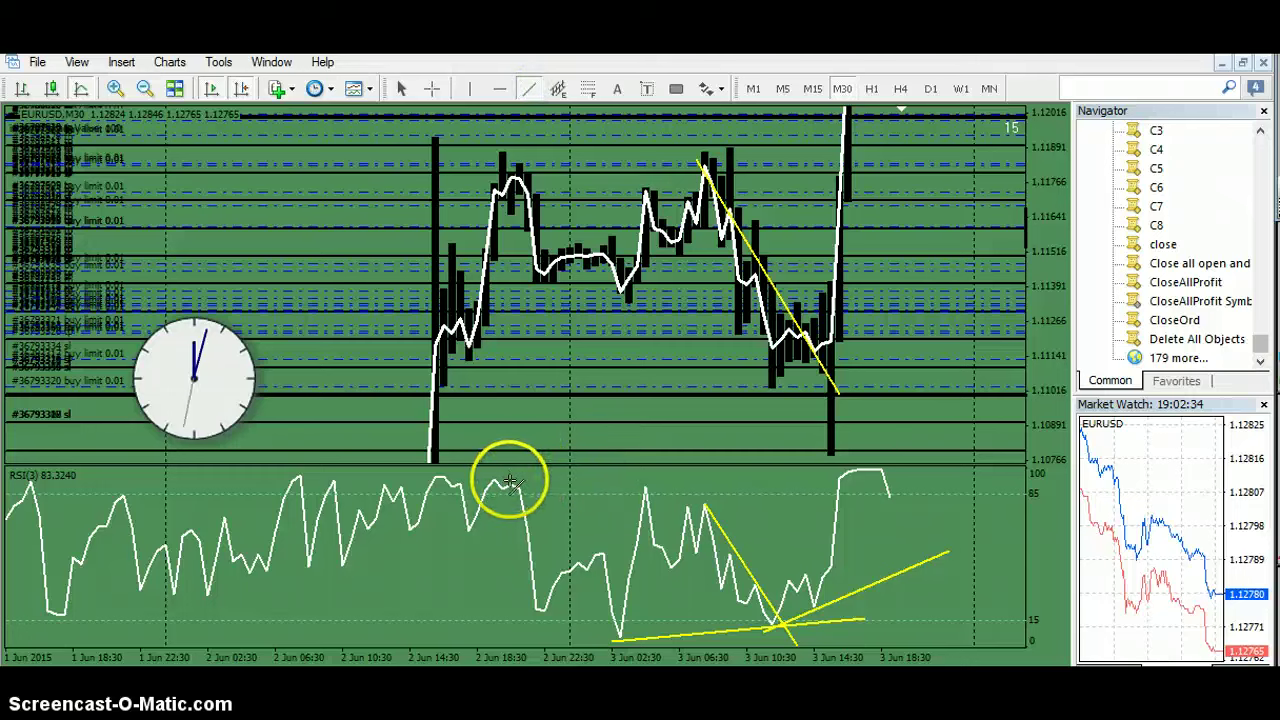
pyautogui.moveTo(510, 483); pyautogui.dragTo(776, 627)
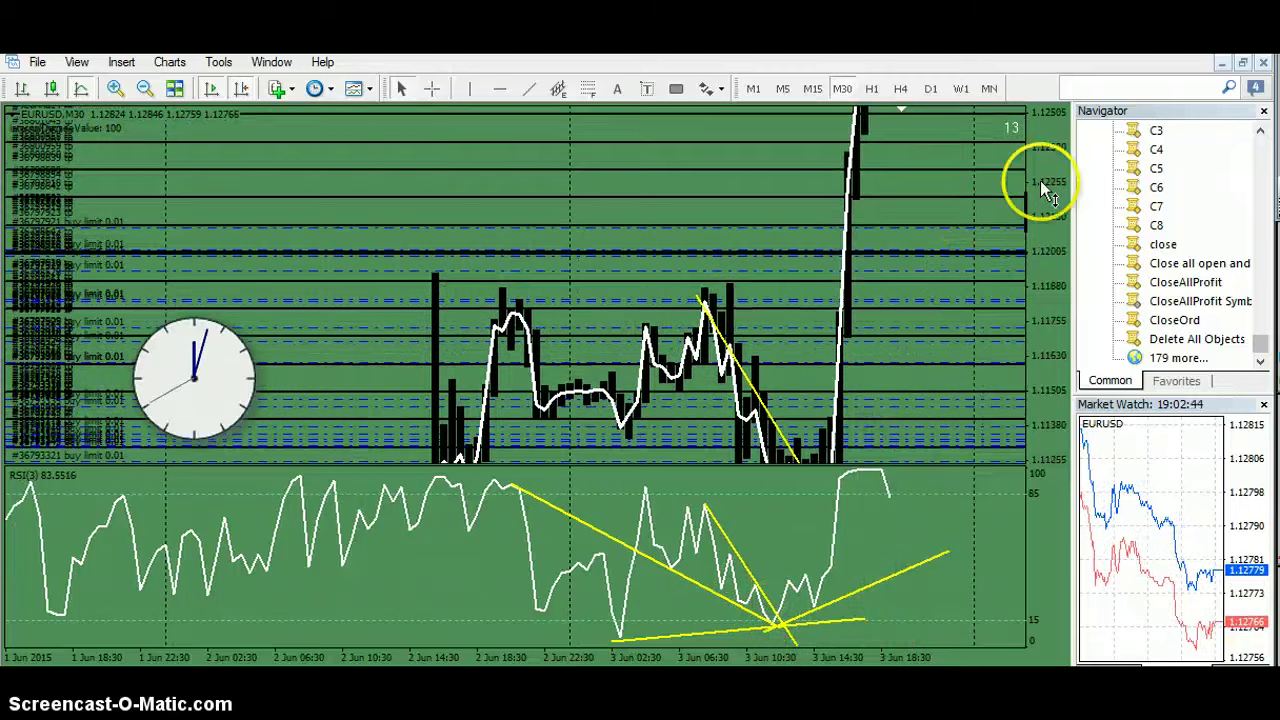
# - Restore the maximized M30 chart beside the H1 chart and fit its price scale to the full rise
pyautogui.click(1243, 63)
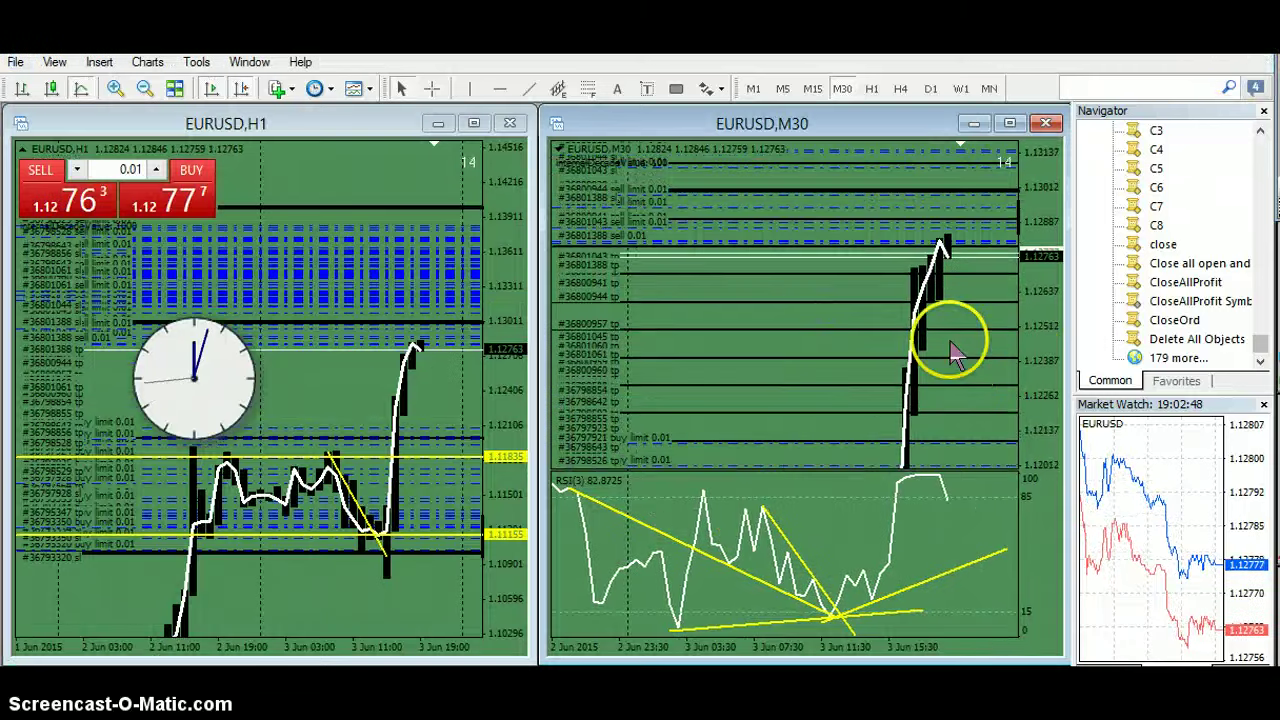
pyautogui.moveTo(1042, 358); pyautogui.dragTo(1035, 392)
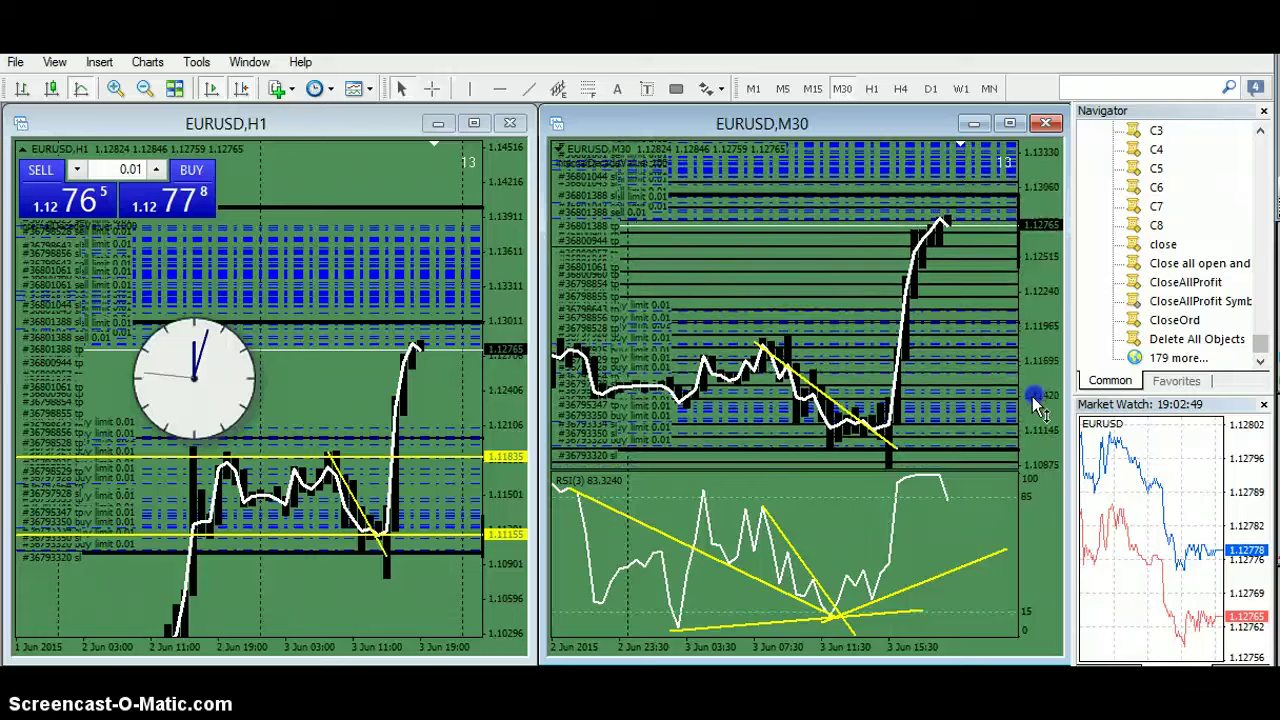
pyautogui.moveTo(941, 205); pyautogui.dragTo(951, 171)
# - Switch the M30 chart to M5 and rescale it to examine the latest highs against the order levels
pyautogui.click(786, 91)
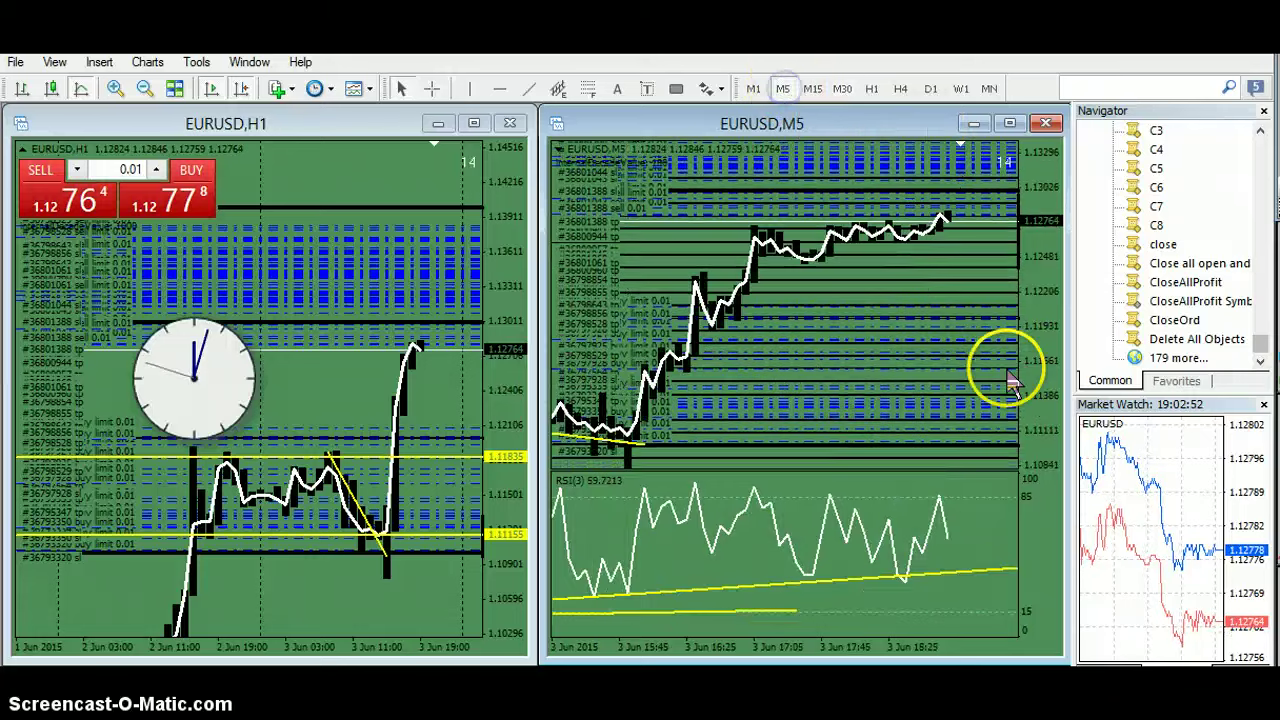
pyautogui.moveTo(1032, 374); pyautogui.dragTo(1035, 312)
pyautogui.moveTo(1006, 217); pyautogui.dragTo(874, 465)
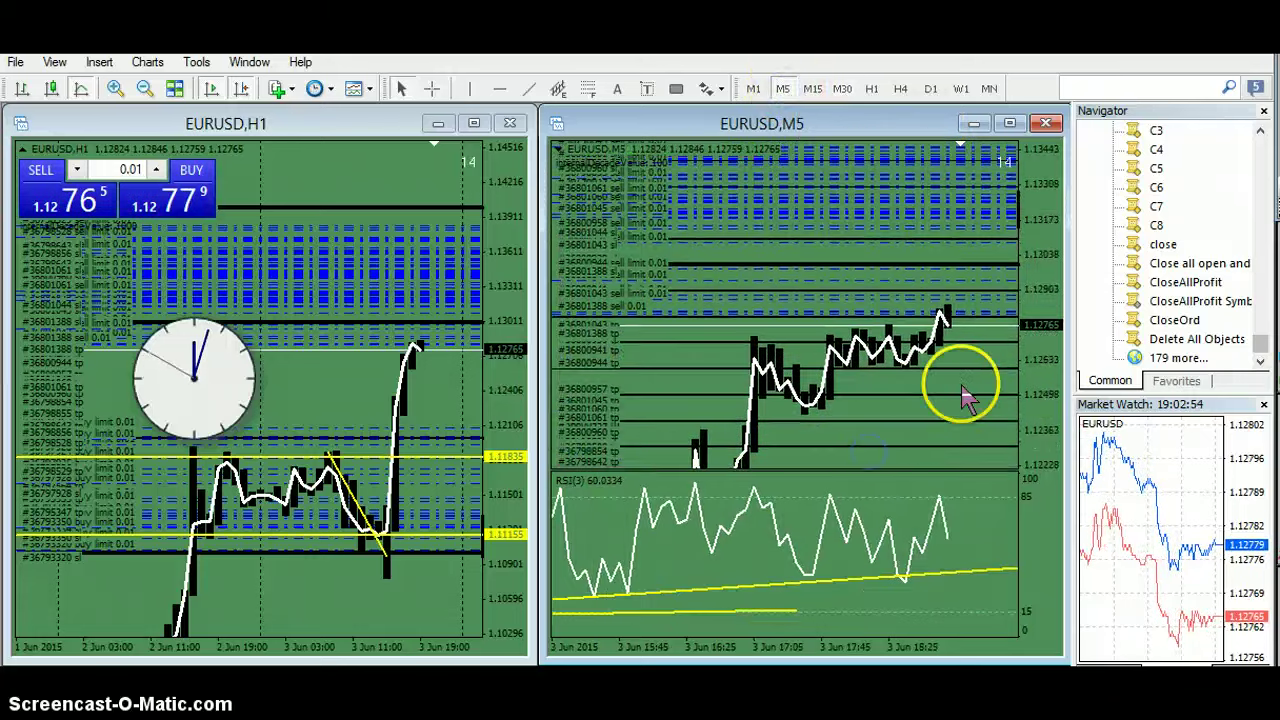
pyautogui.moveTo(1040, 397); pyautogui.dragTo(1040, 422)
pyautogui.moveTo(990, 356); pyautogui.dragTo(920, 400)
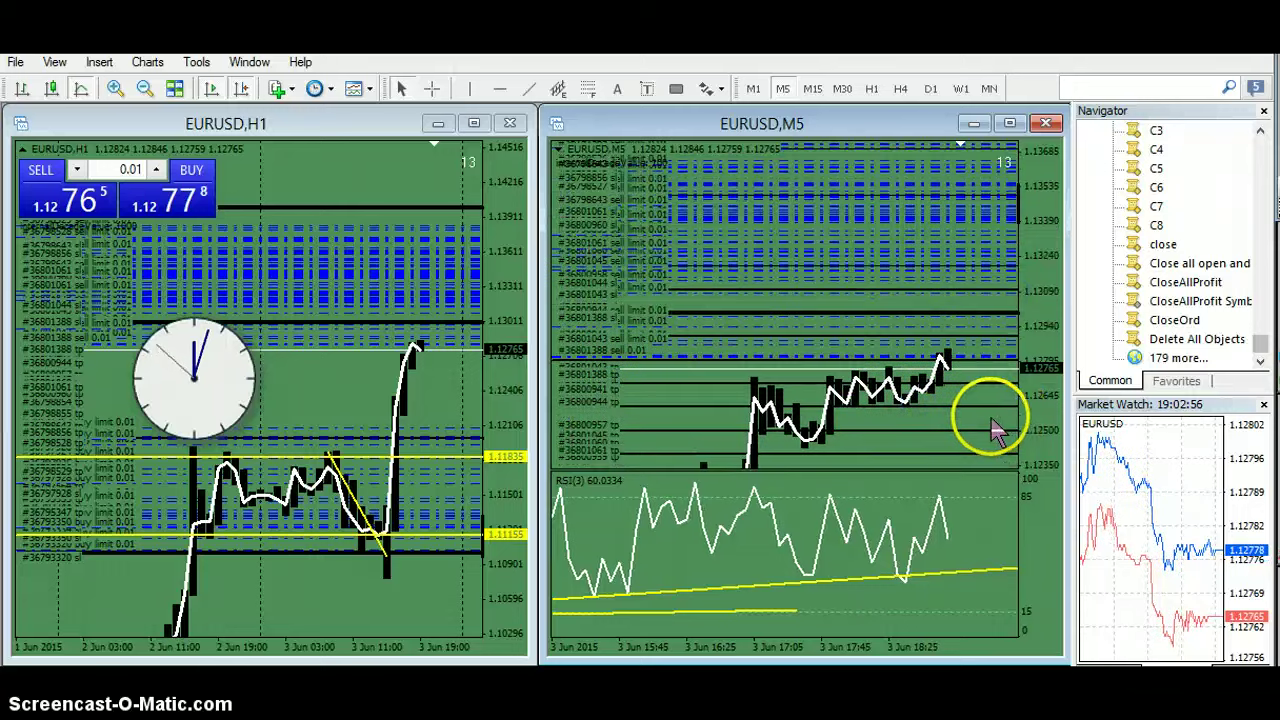
pyautogui.moveTo(1039, 421); pyautogui.dragTo(1031, 353)
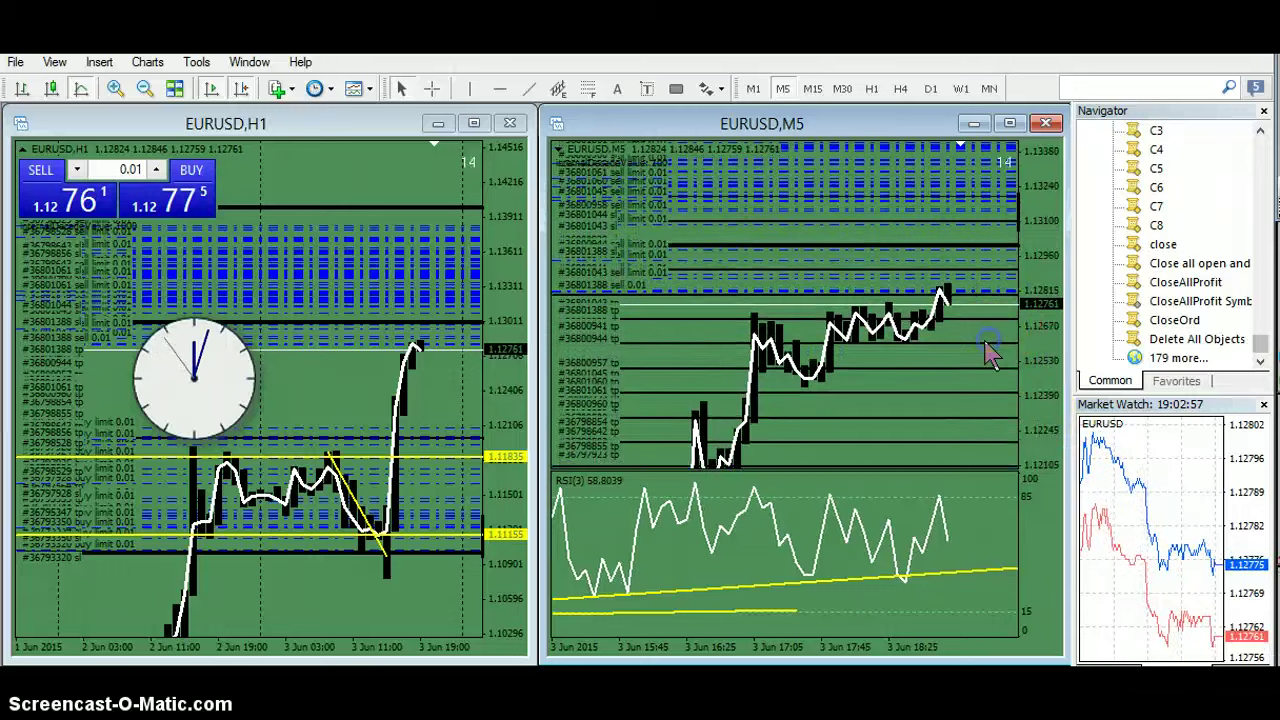
# - Switch the M5 chart to M15, enlarge its RSI pane and adjust the vertical price scale
pyautogui.click(812, 88)
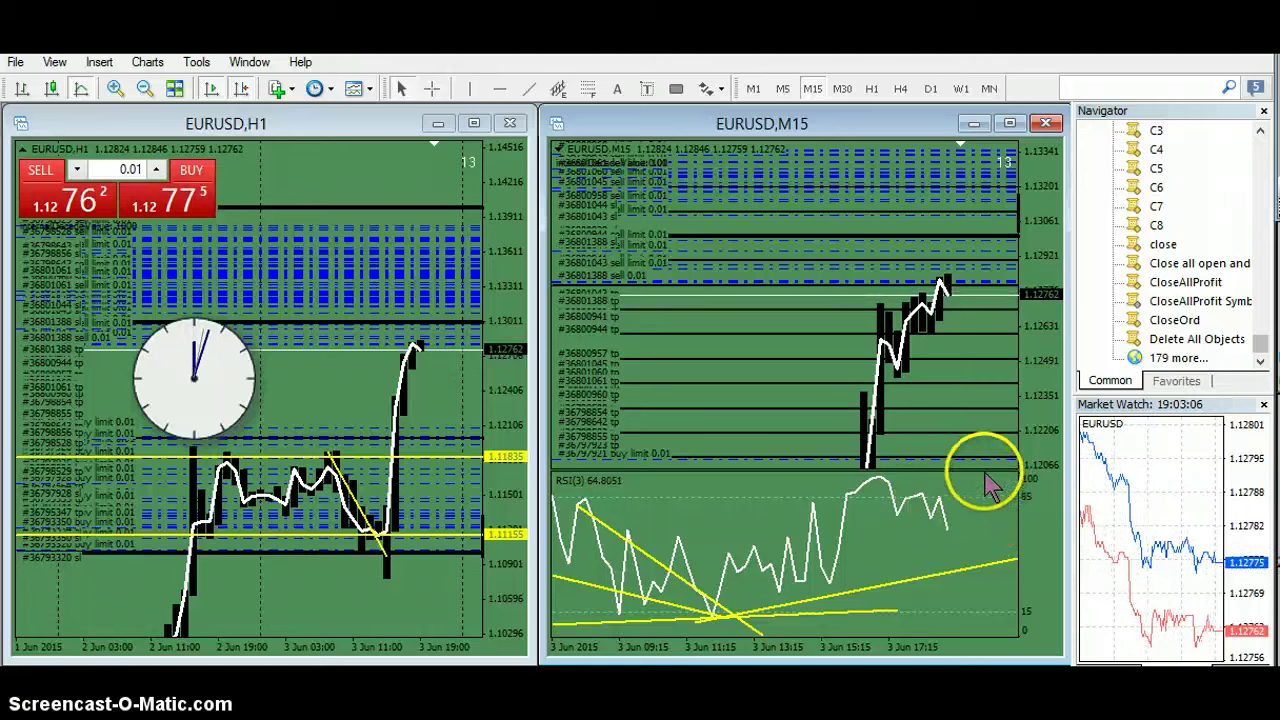
pyautogui.moveTo(986, 469); pyautogui.dragTo(974, 411)
pyautogui.moveTo(850, 364); pyautogui.dragTo(813, 300)
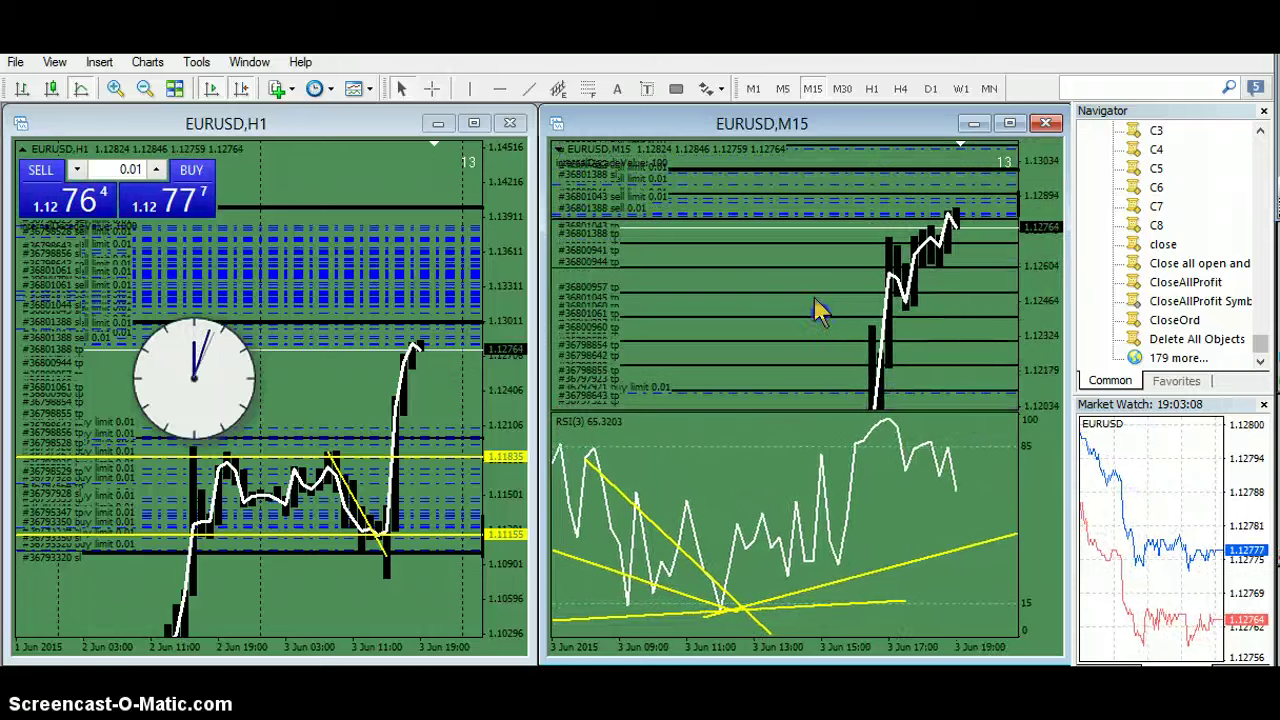
pyautogui.moveTo(1029, 336); pyautogui.dragTo(1029, 358)
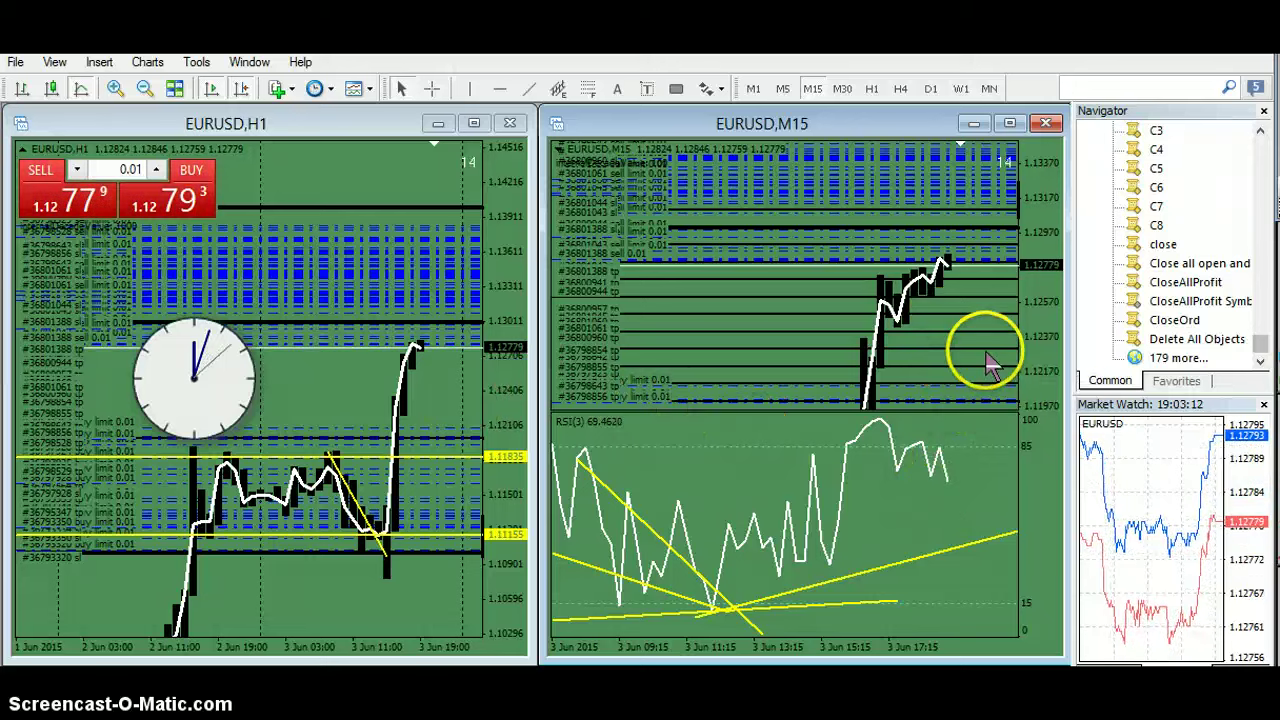
pyautogui.moveTo(975, 310); pyautogui.dragTo(957, 338)
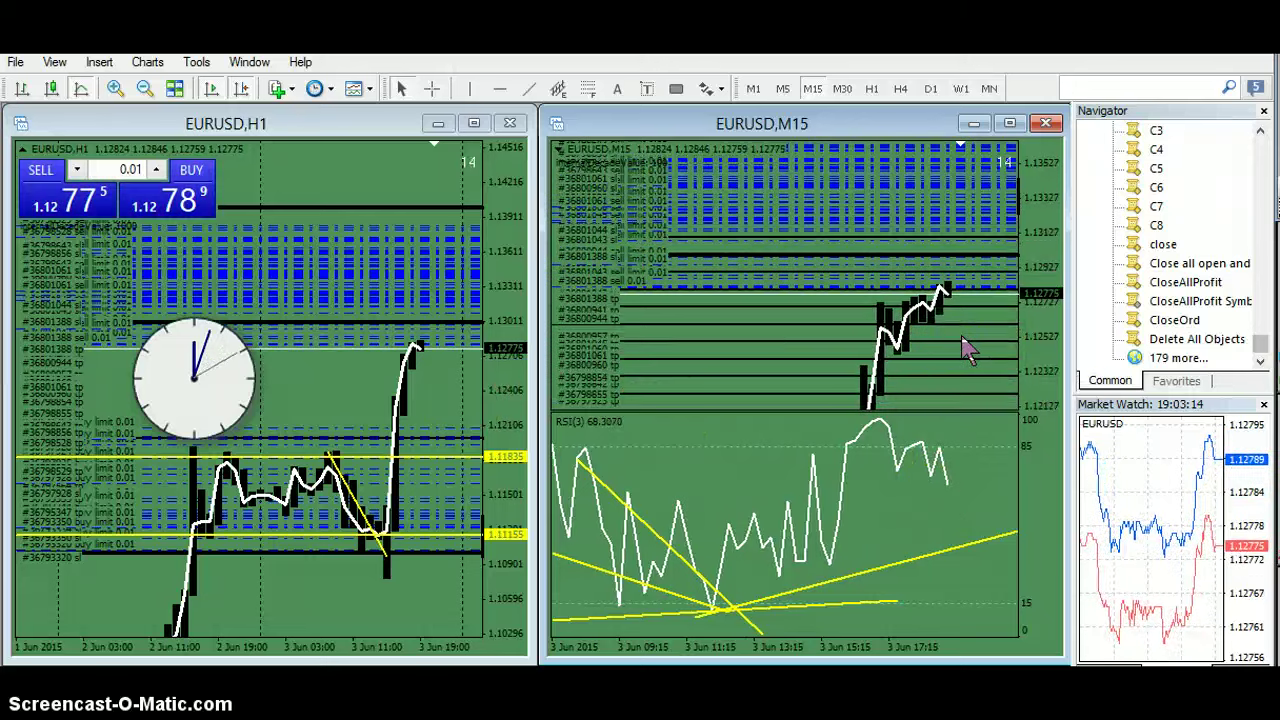
# - Draw a short descending trendline beneath the latest RSI lows on M15 and stretch the price scale around the recent bars
pyautogui.click(978, 493)
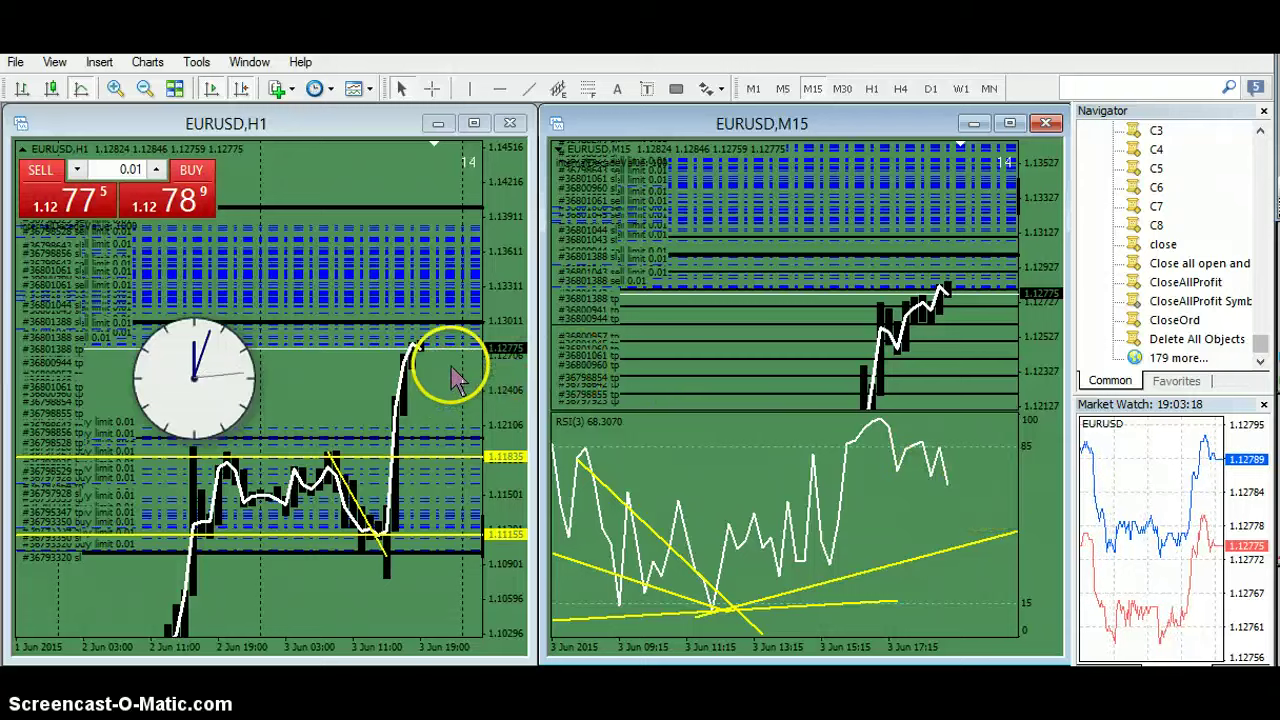
pyautogui.moveTo(437, 258)
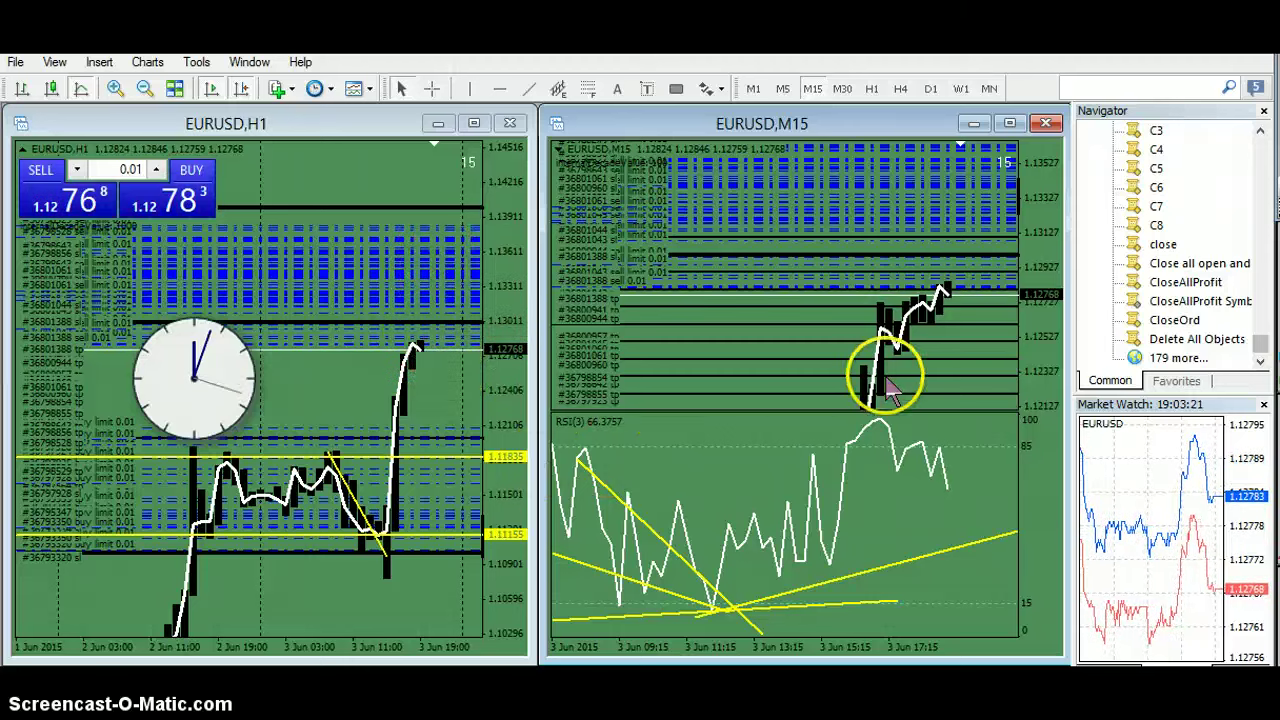
pyautogui.moveTo(940, 505); pyautogui.dragTo(959, 389)
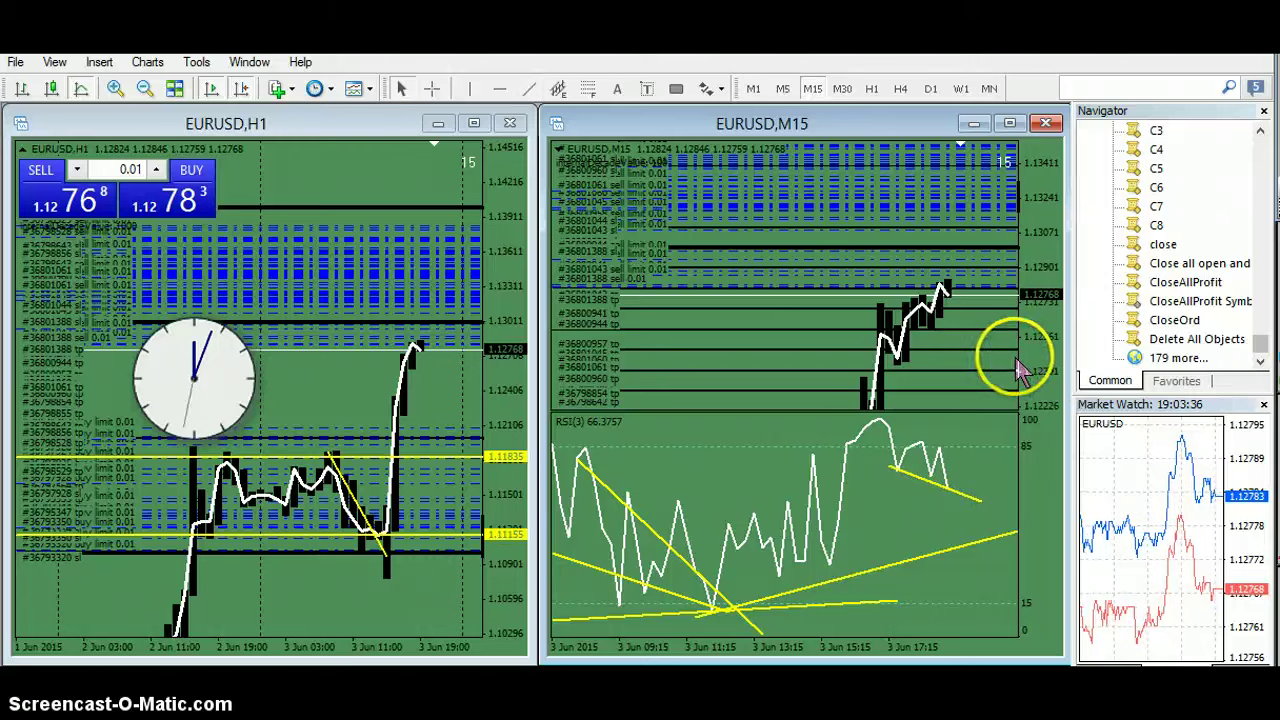
pyautogui.moveTo(1030, 358); pyautogui.dragTo(1028, 238)
pyautogui.moveTo(957, 353); pyautogui.dragTo(877, 294)
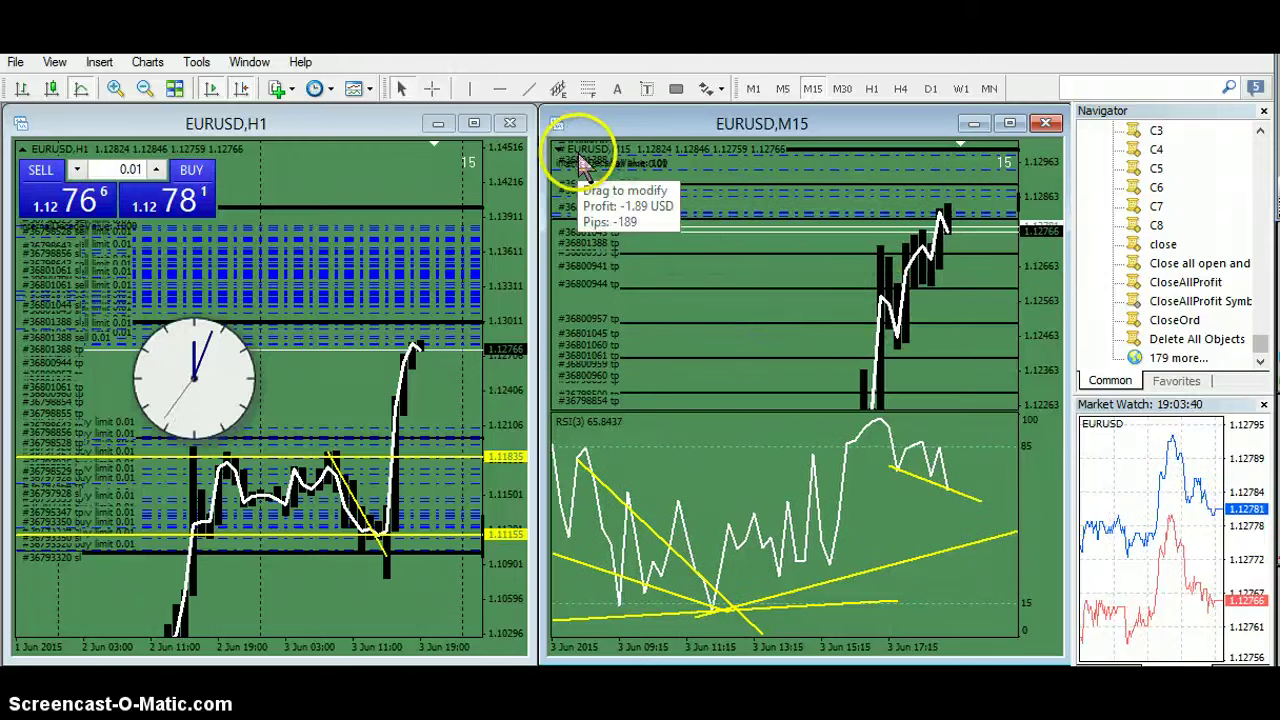